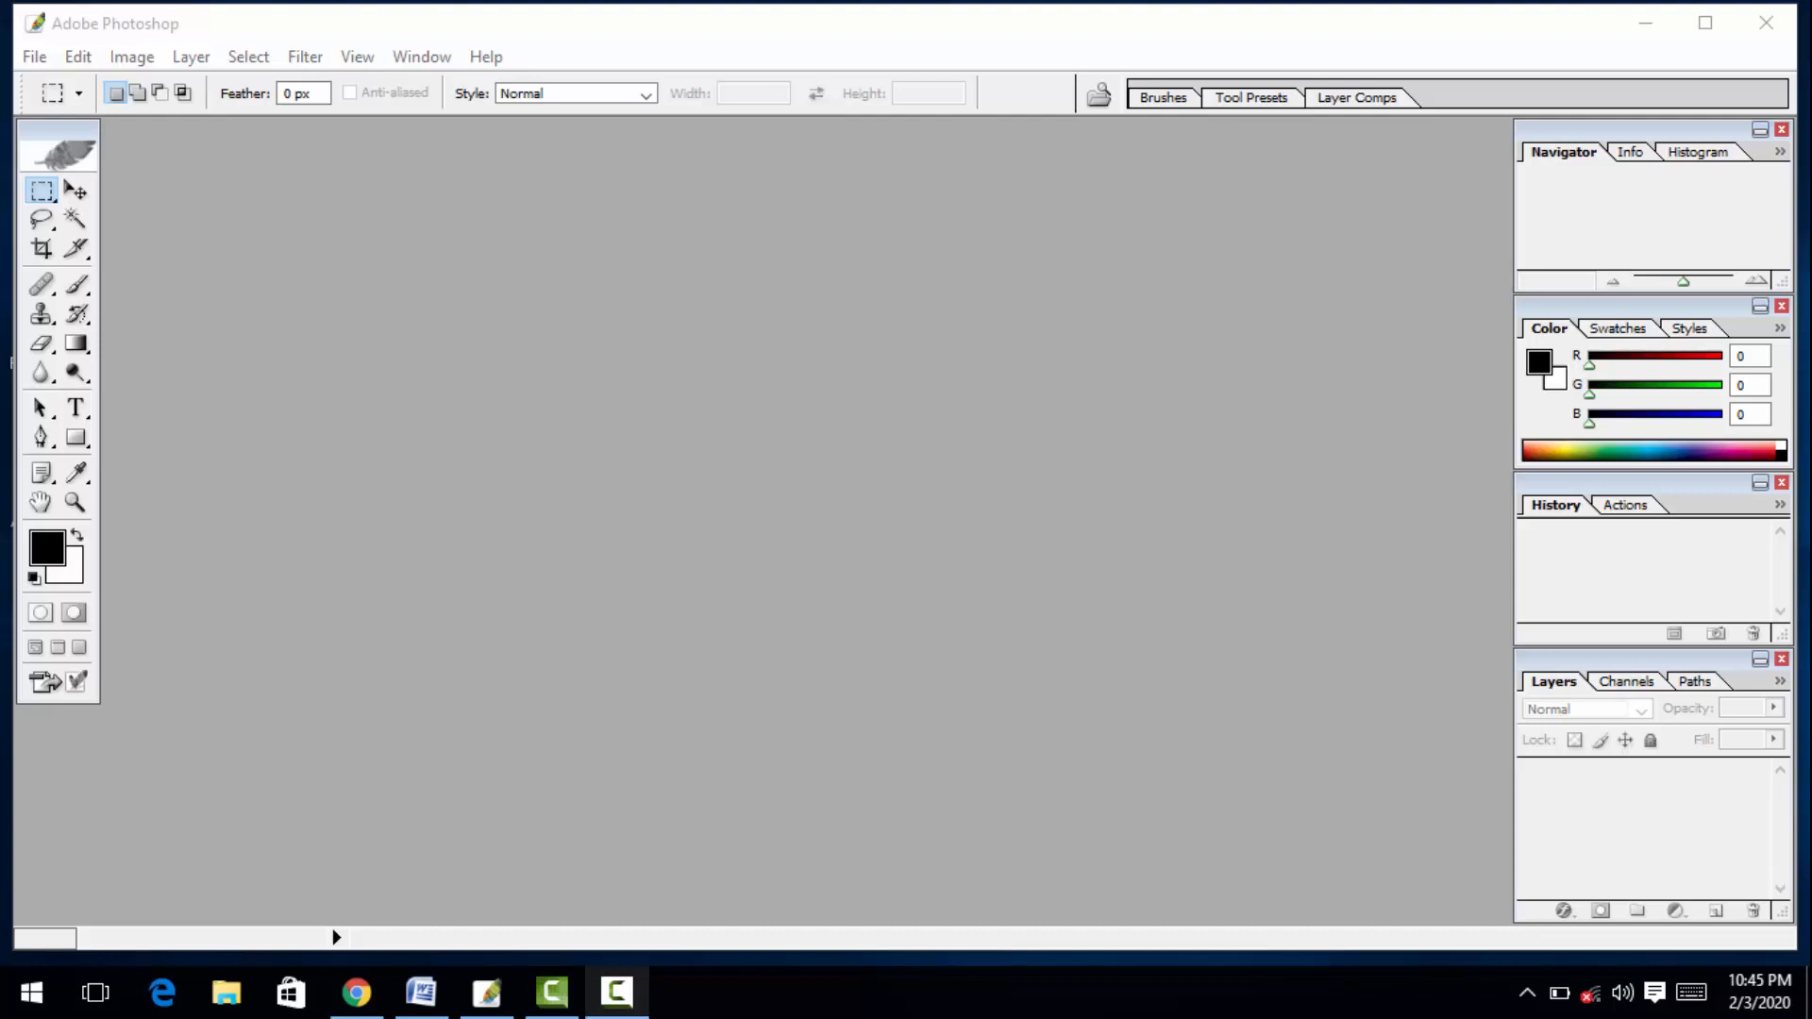
left_click(617, 991)
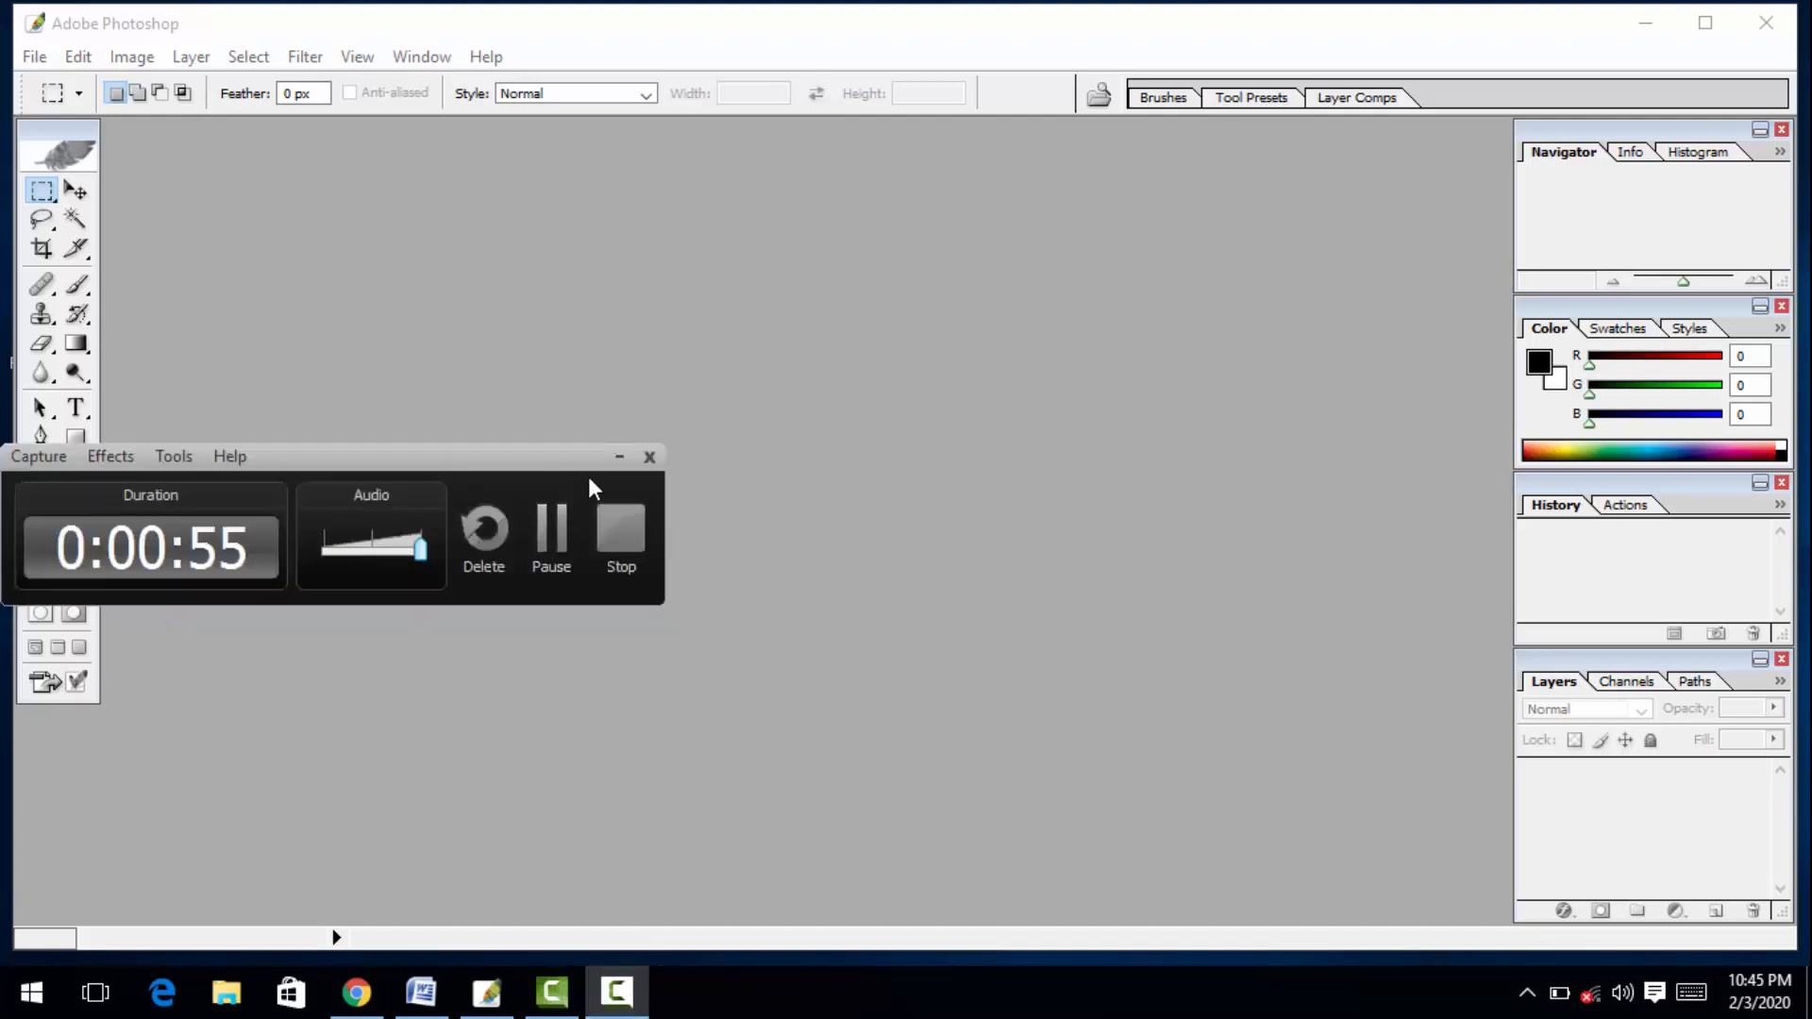
left_click(615, 449)
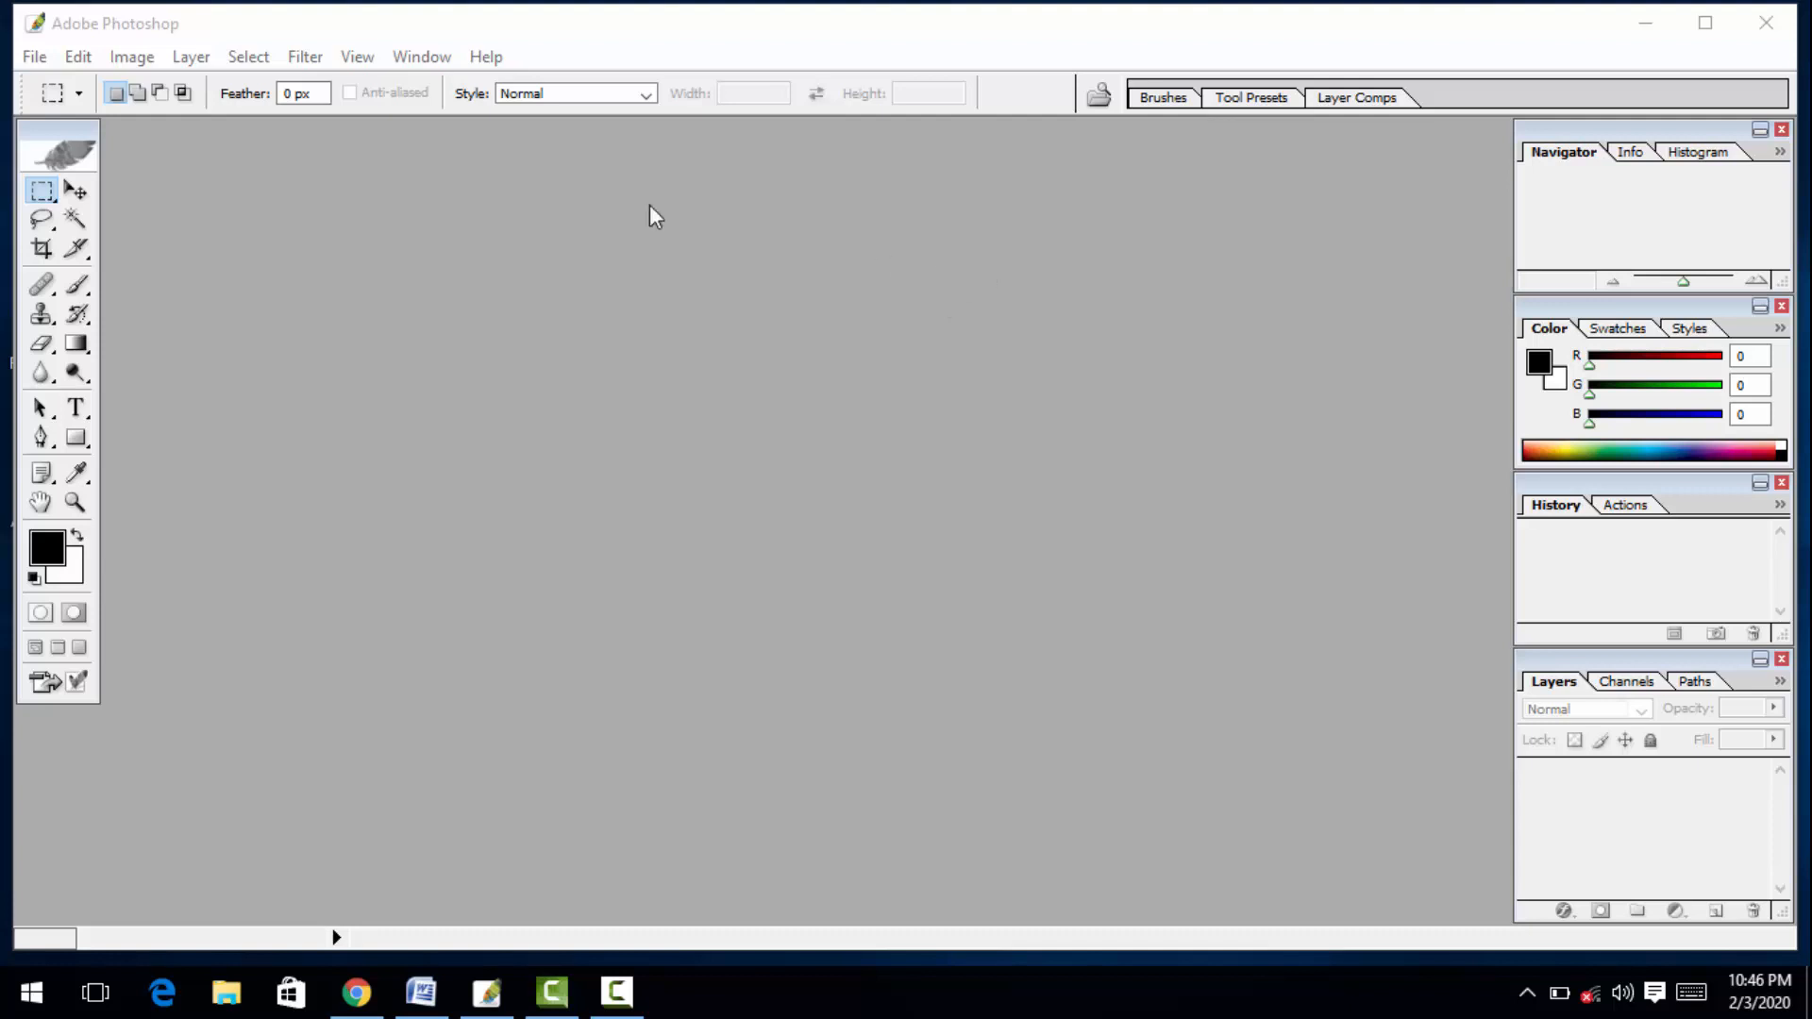
Activate the Move tool and enable its Auto Select Layer option.
left_click(77, 193)
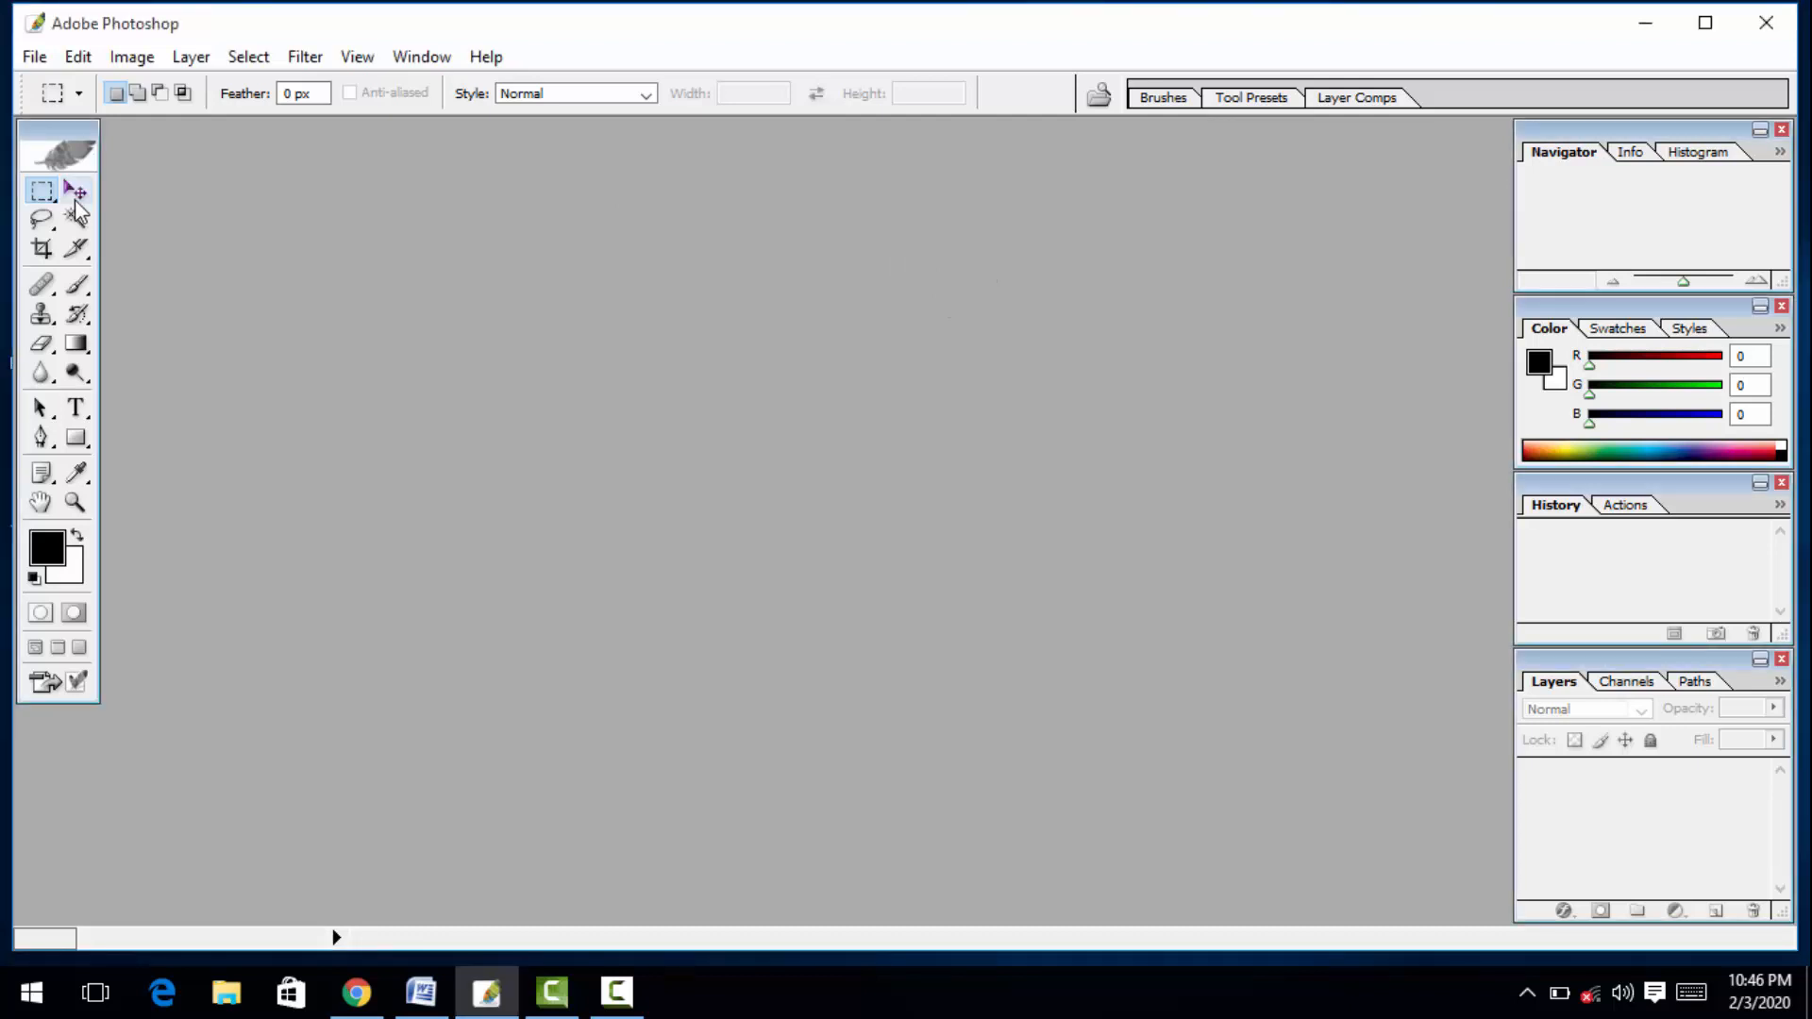
left_click(77, 192)
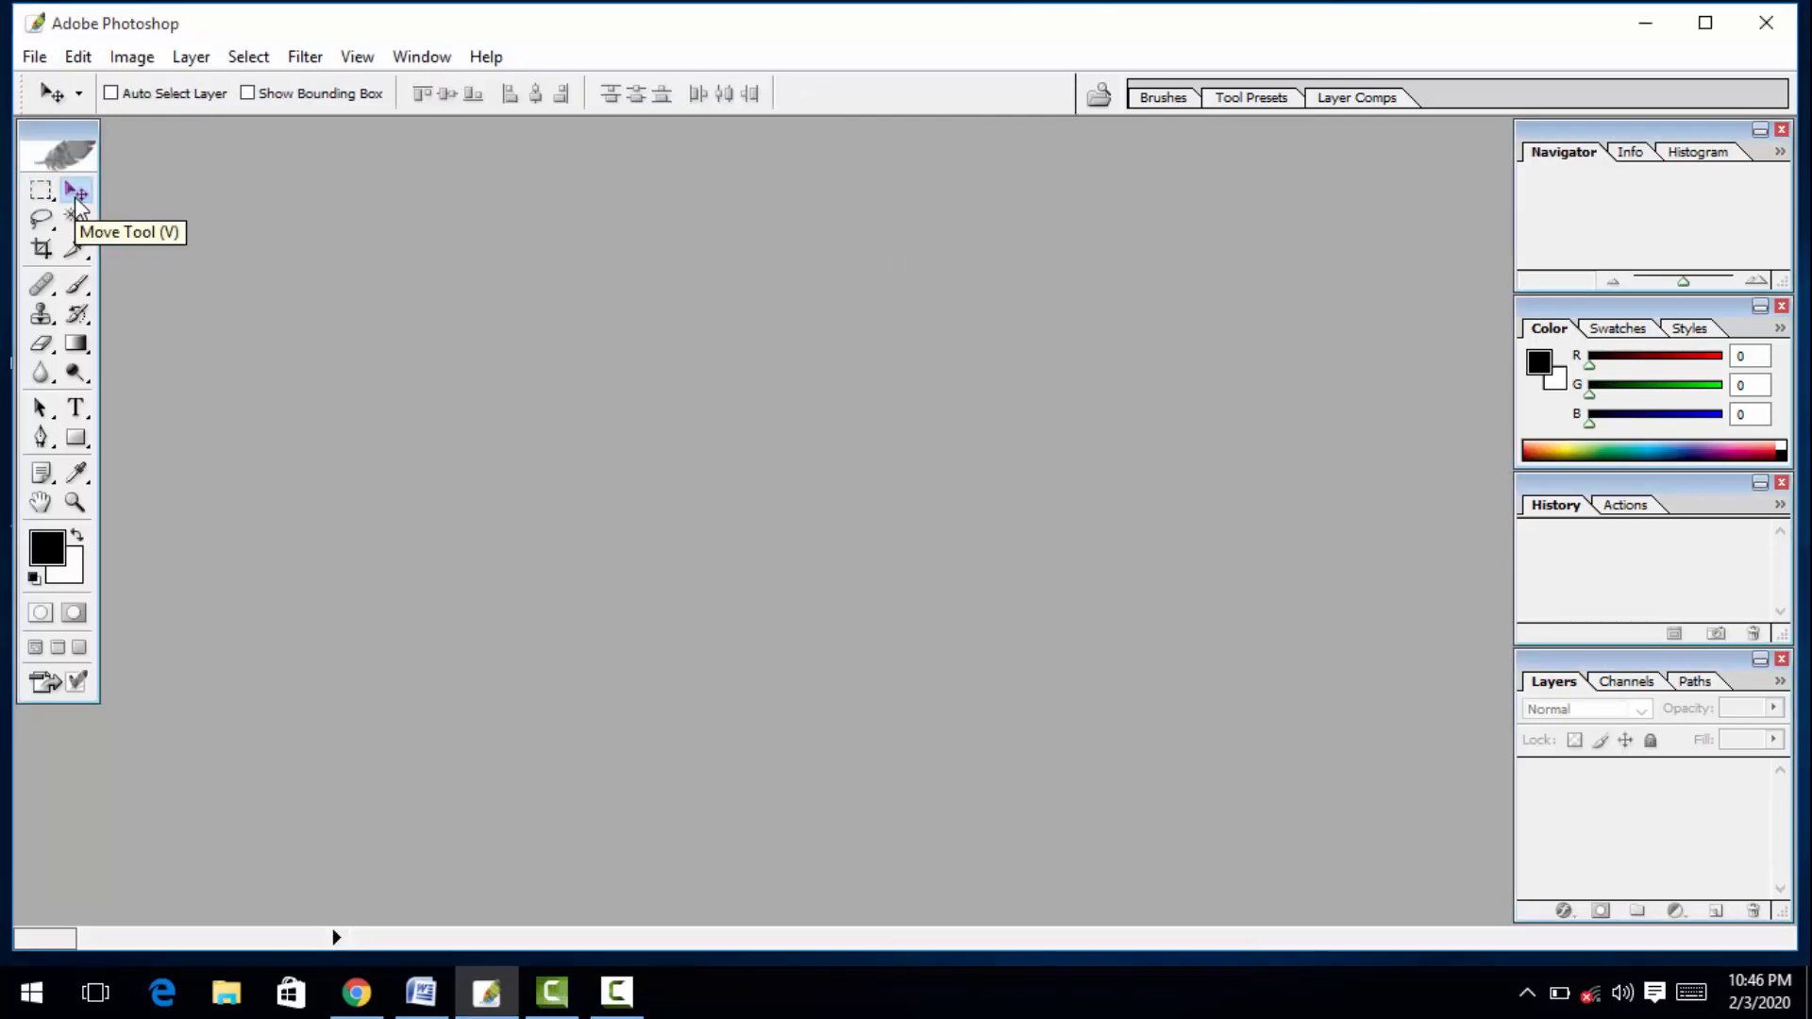
left_click(126, 98)
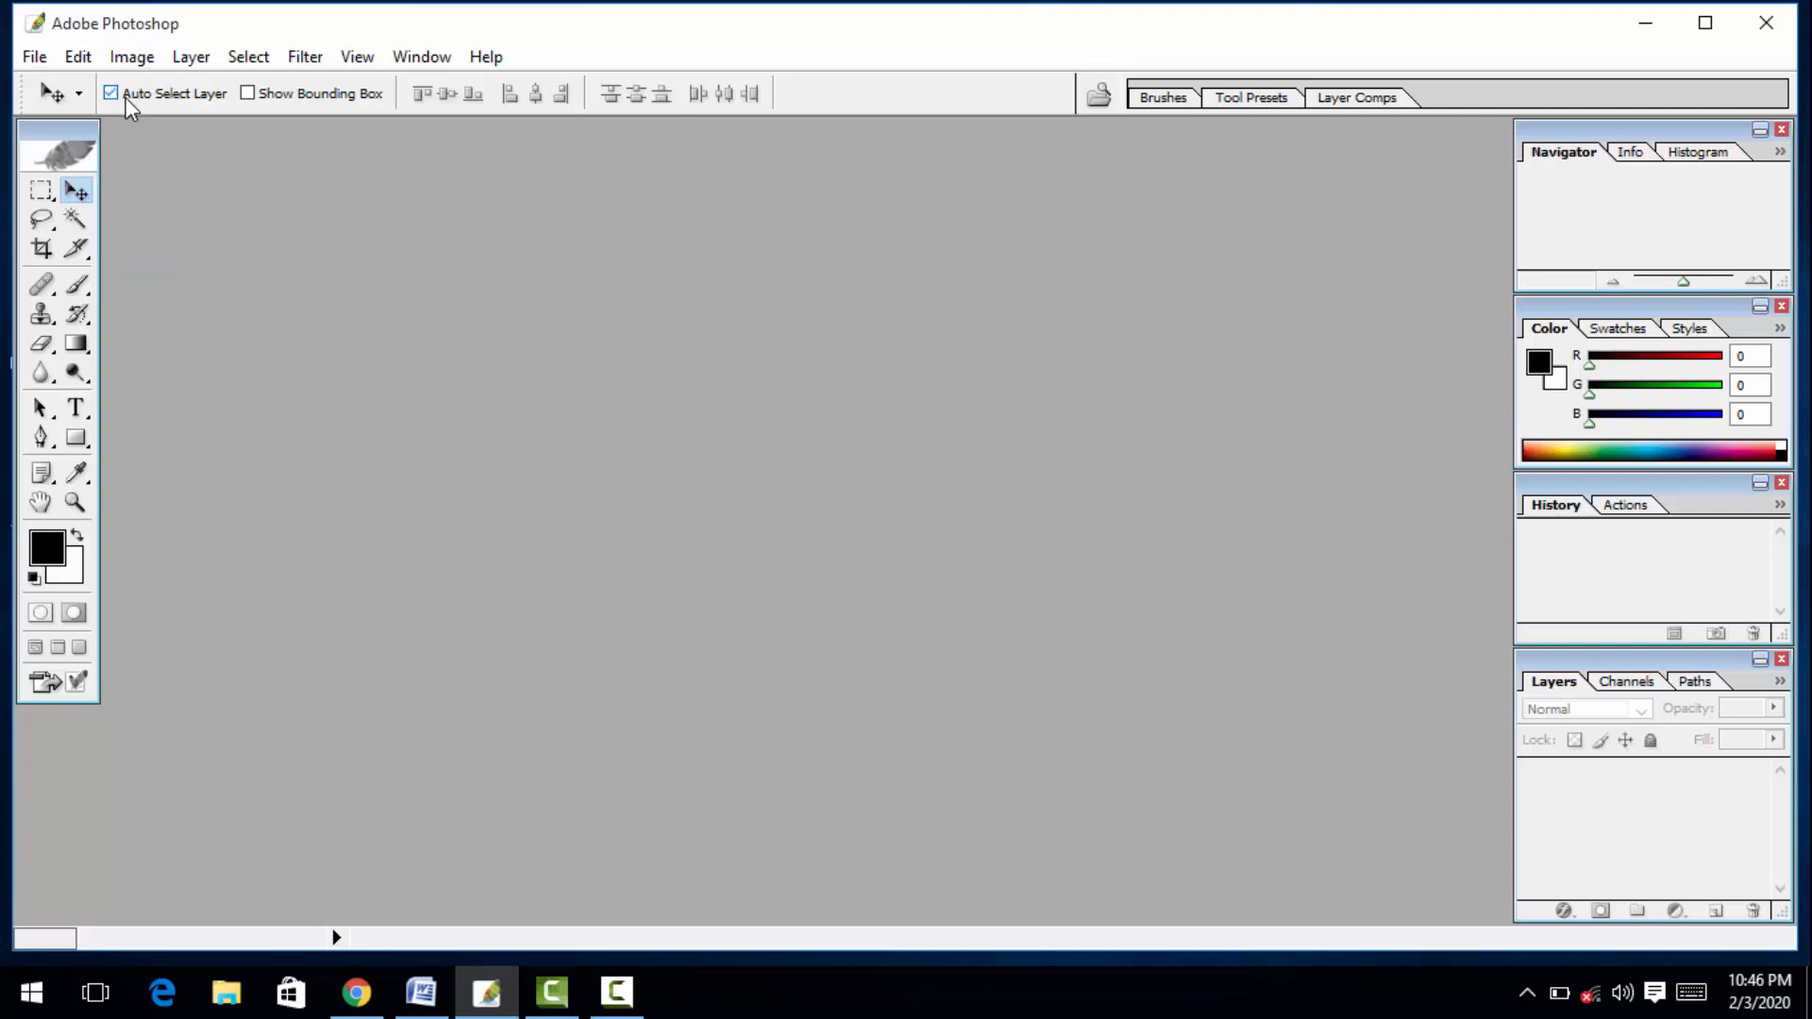
left_click(38, 58)
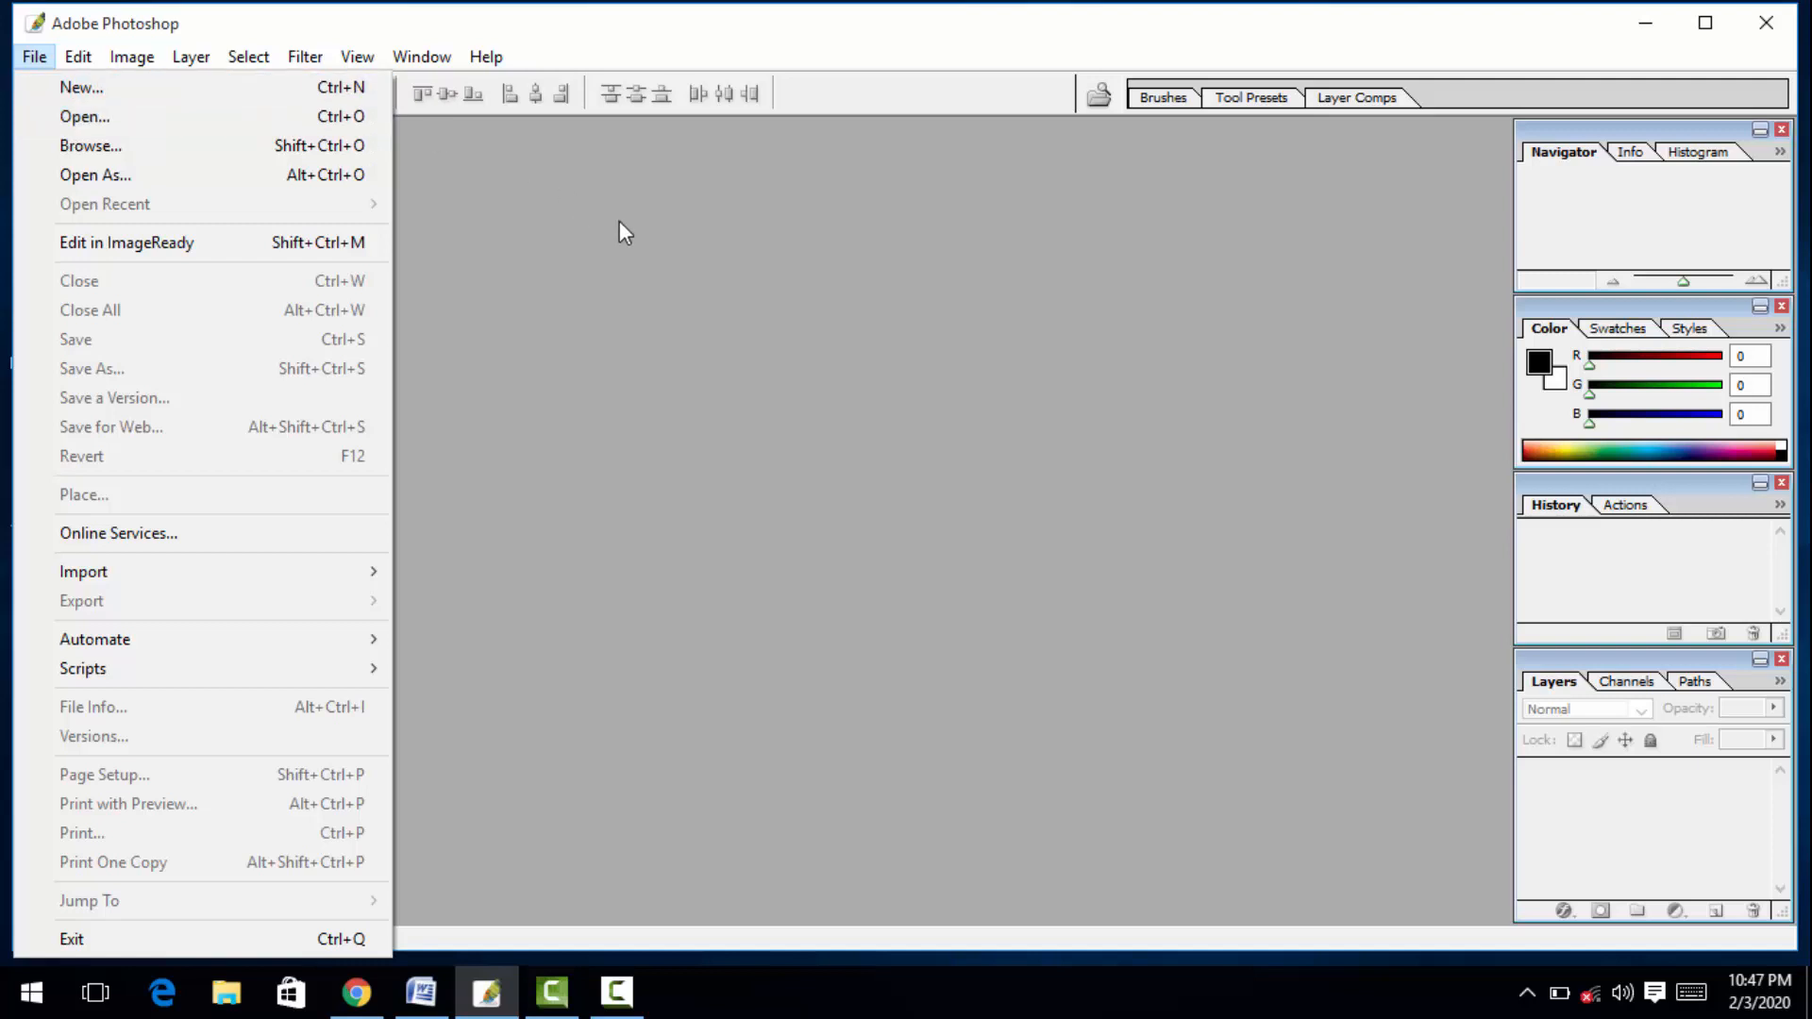
left_click(566, 241)
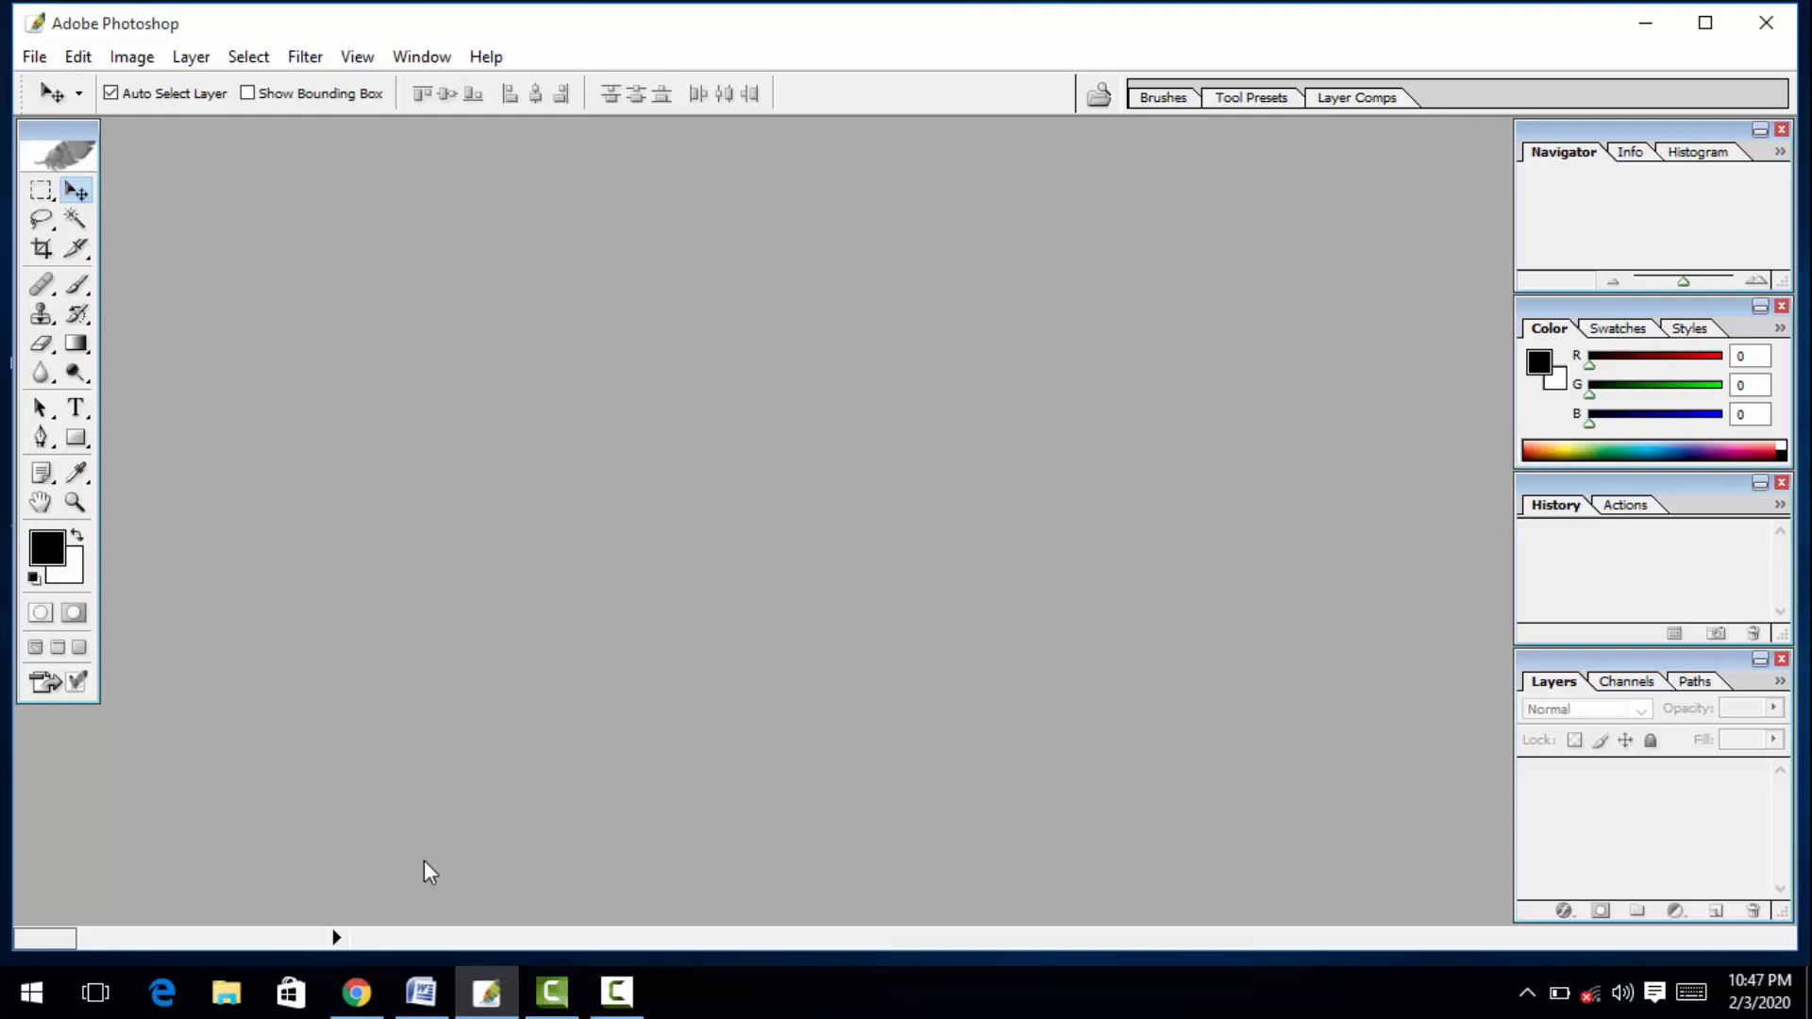
left_click(615, 1008)
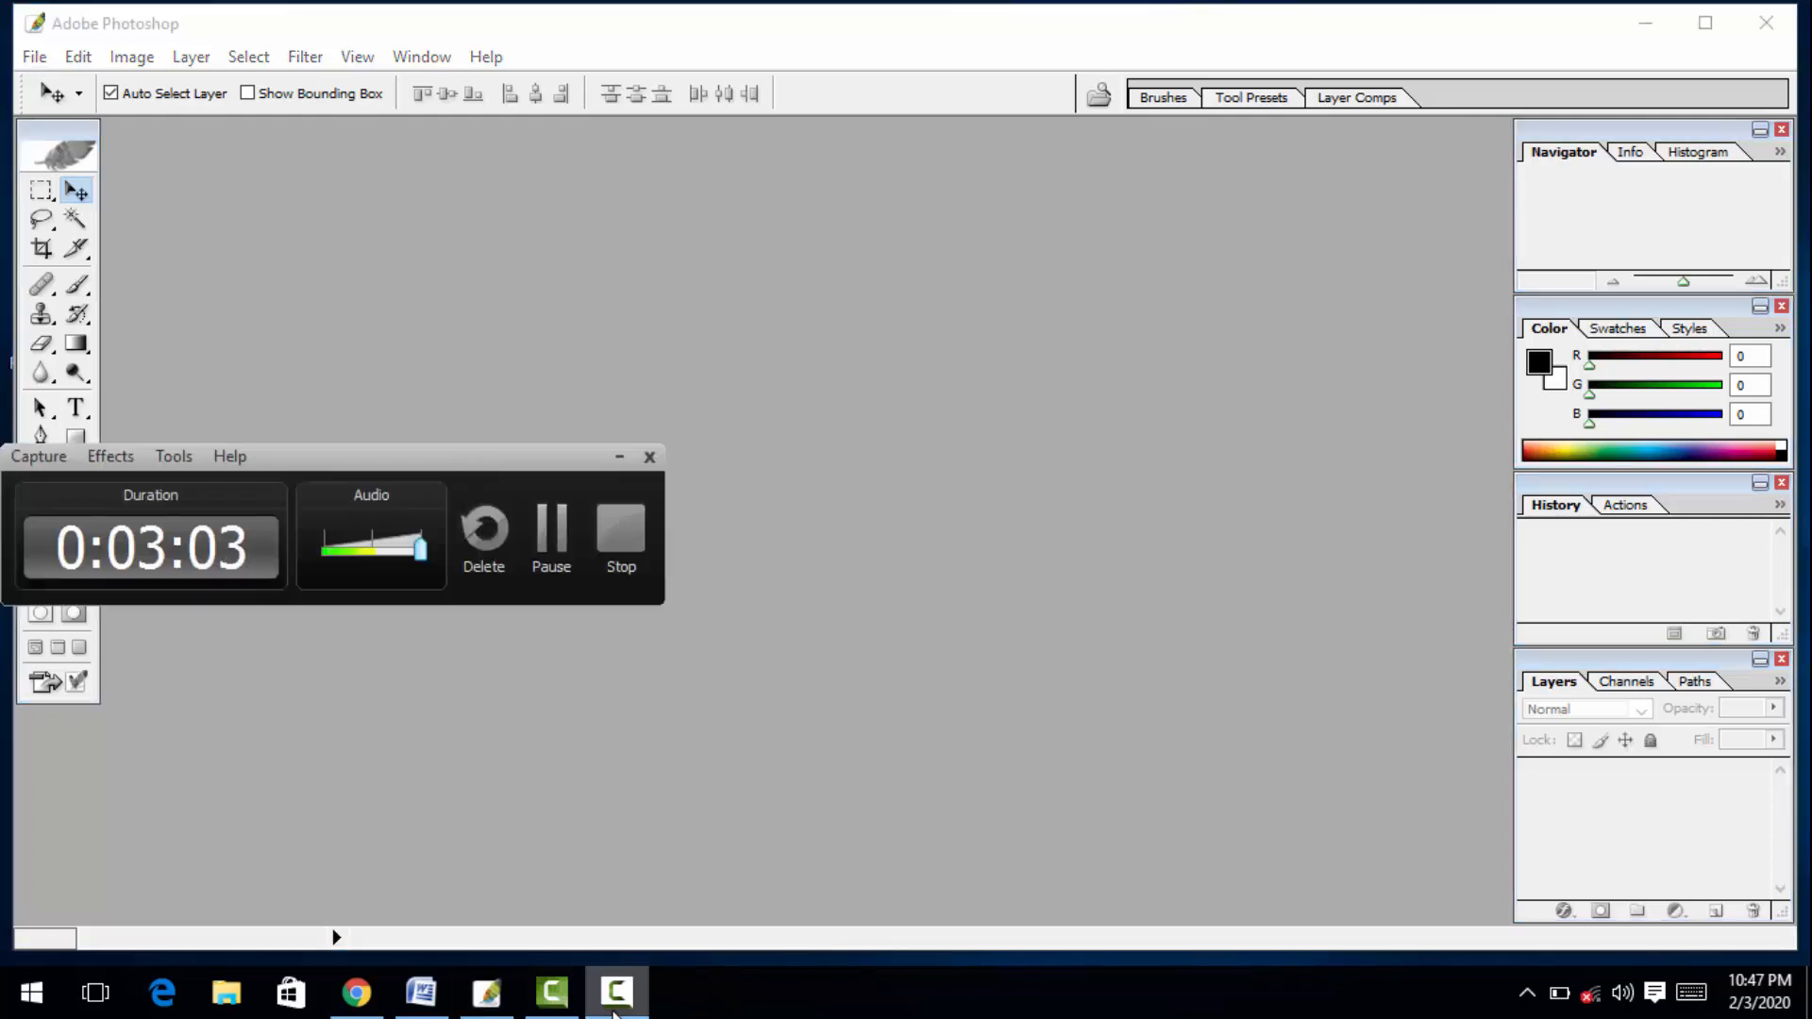
left_click(605, 1004)
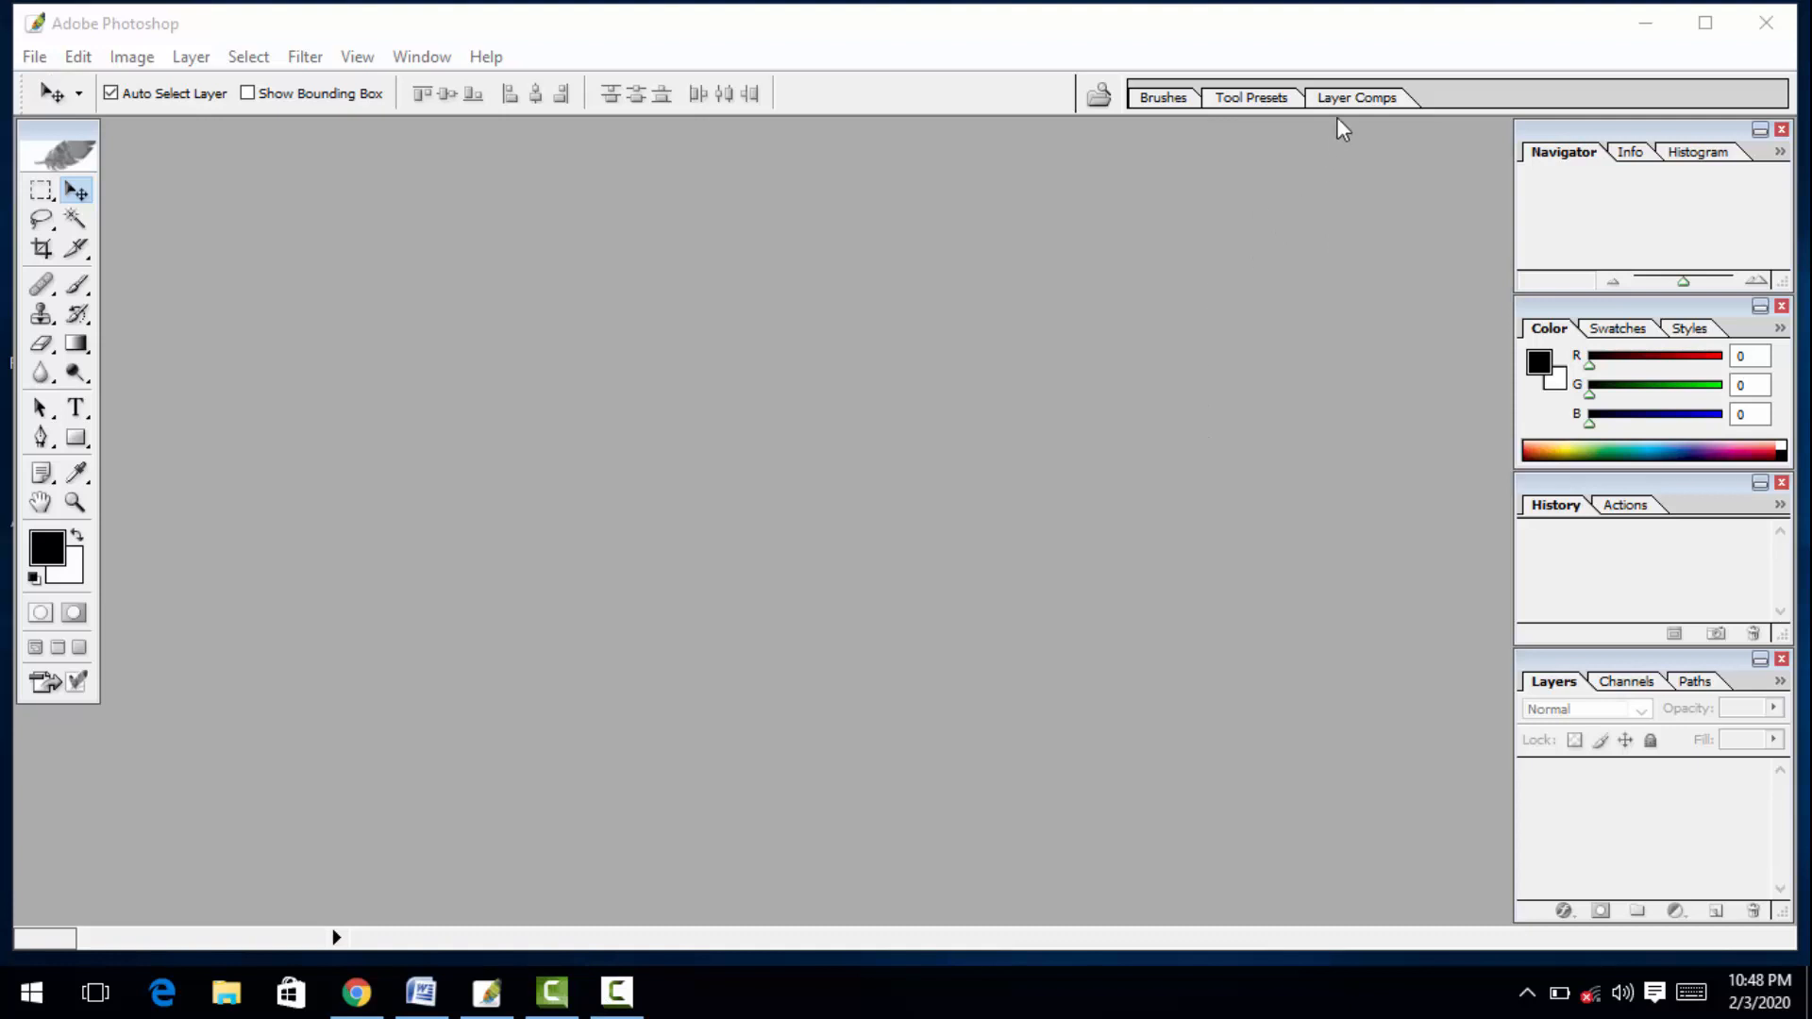
Open the photo IMG_4759 from the desktop's New folder in Photoshop.
left_click(1645, 23)
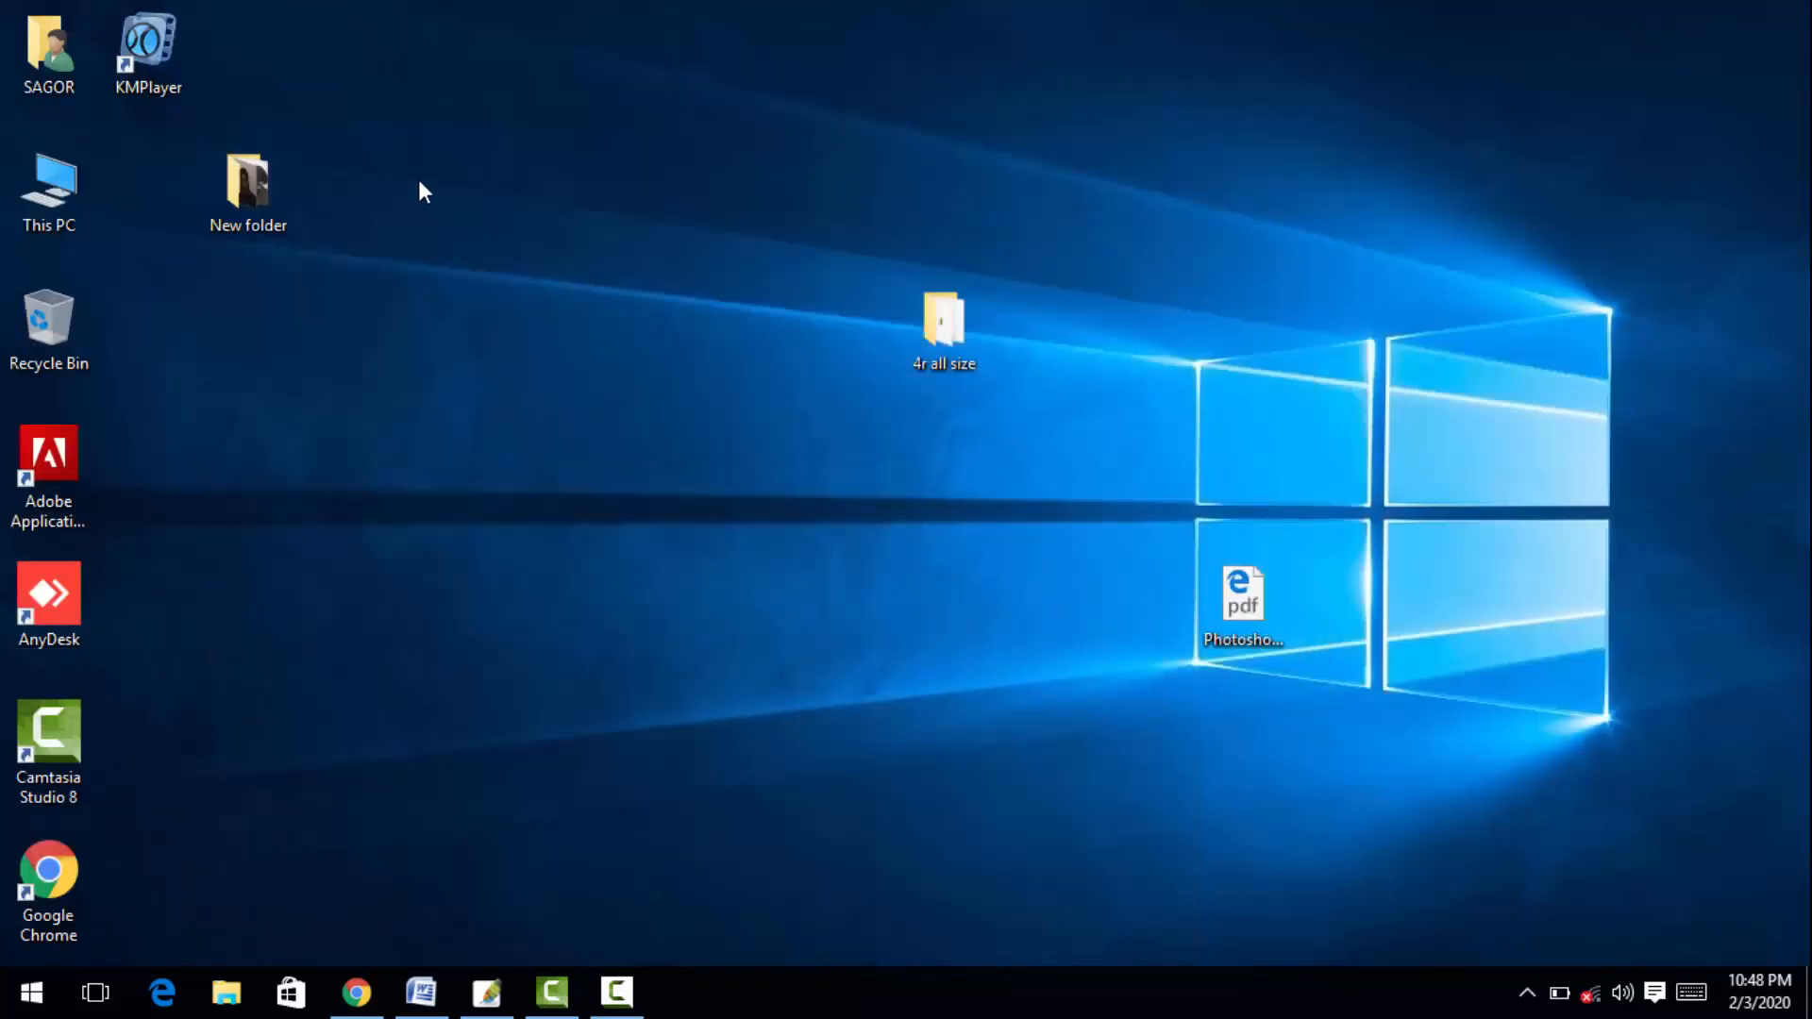
left_click(236, 203)
double_click(266, 197)
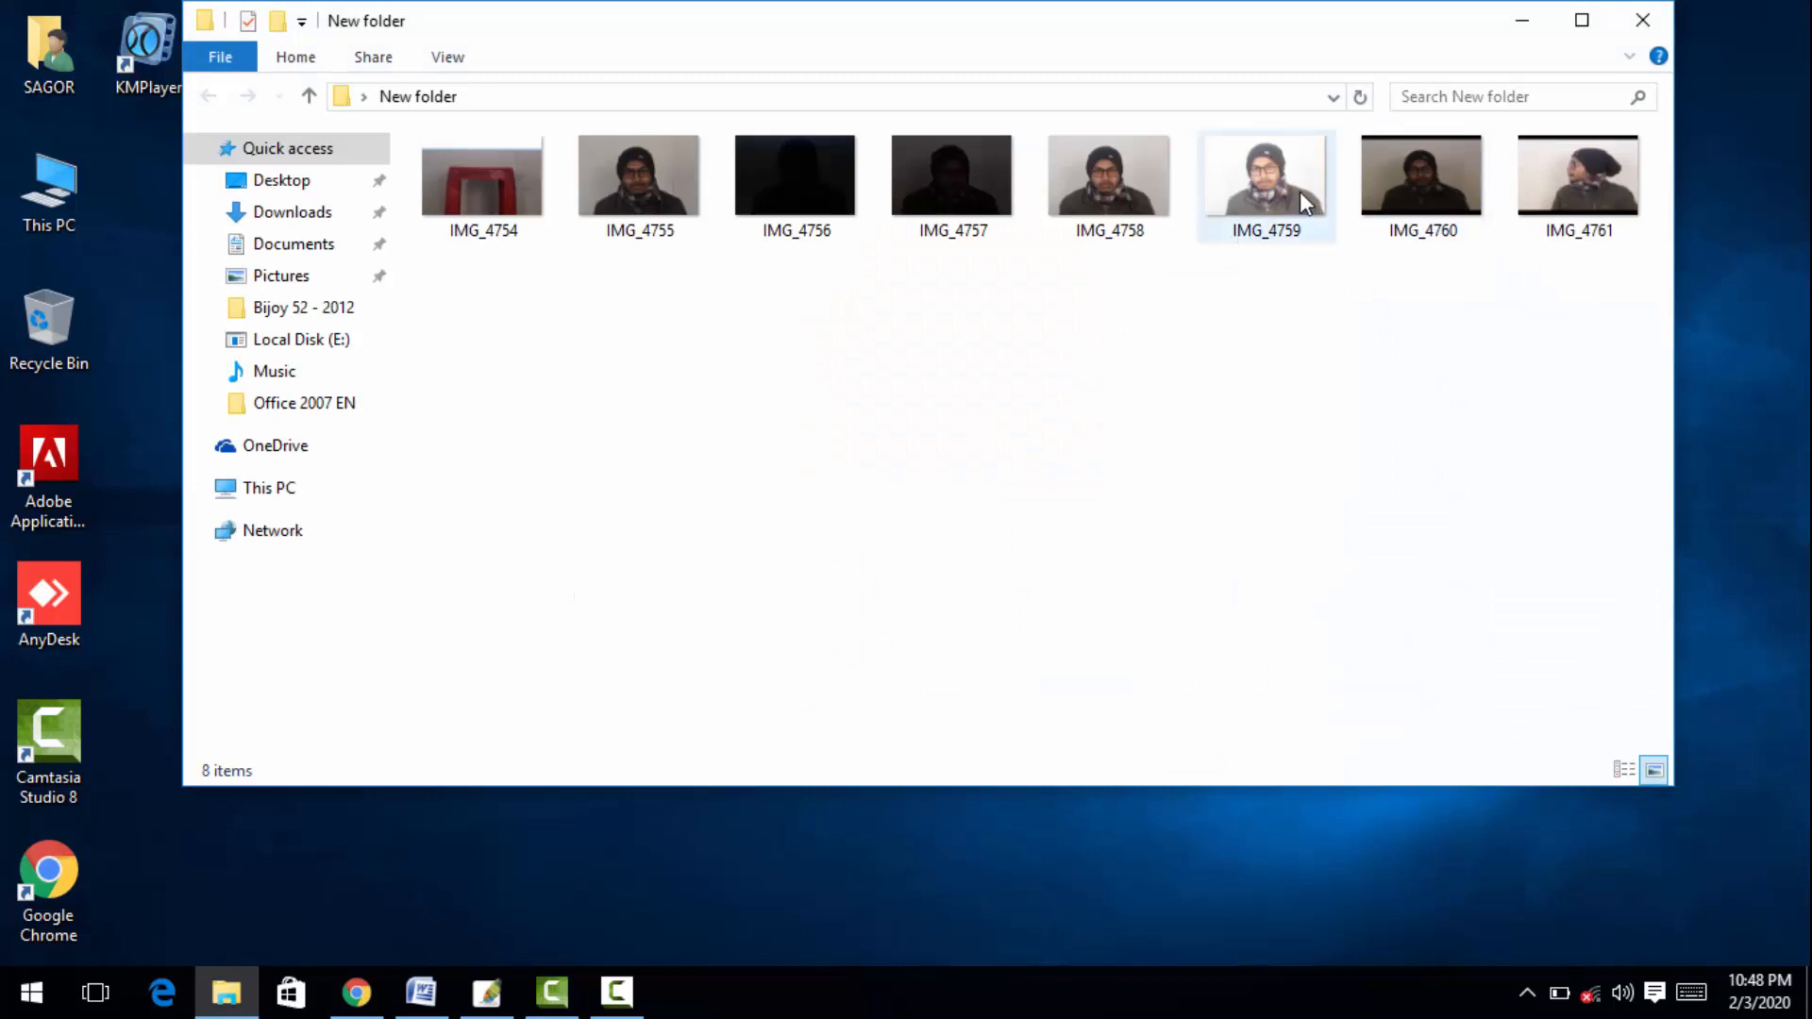
left_click_drag(1305, 203, 684, 162)
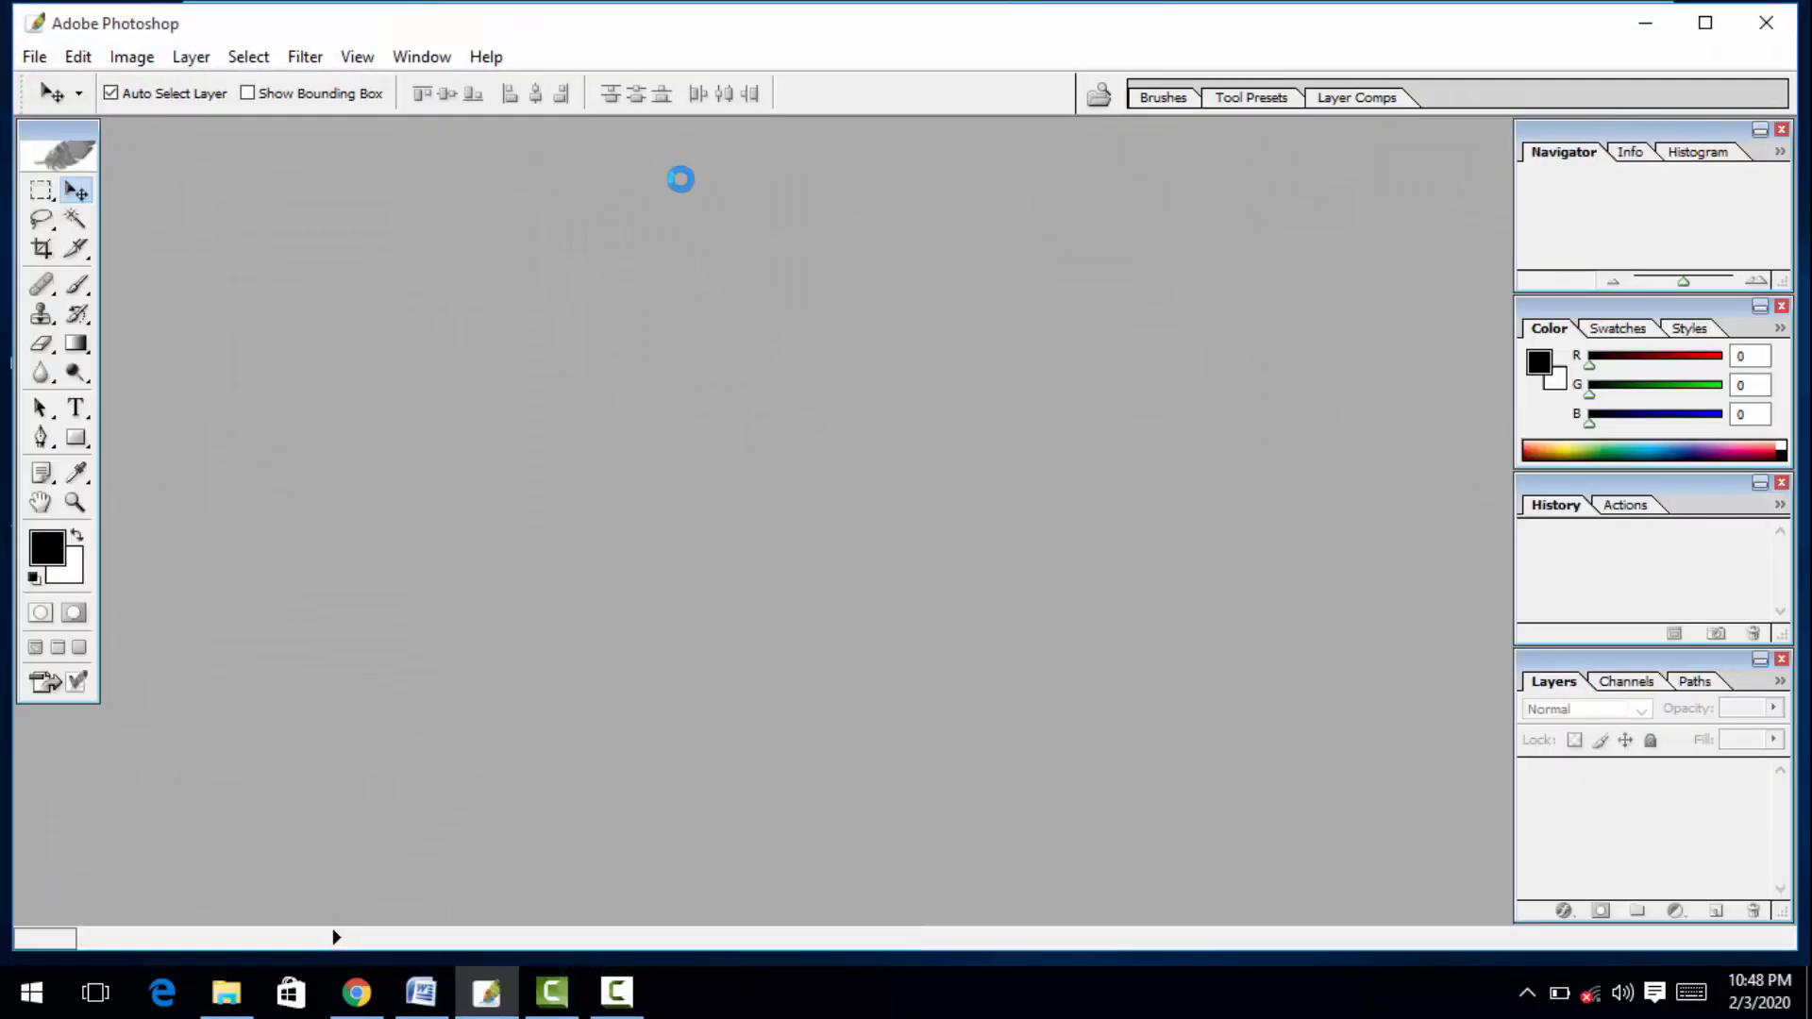
left_click(922, 147)
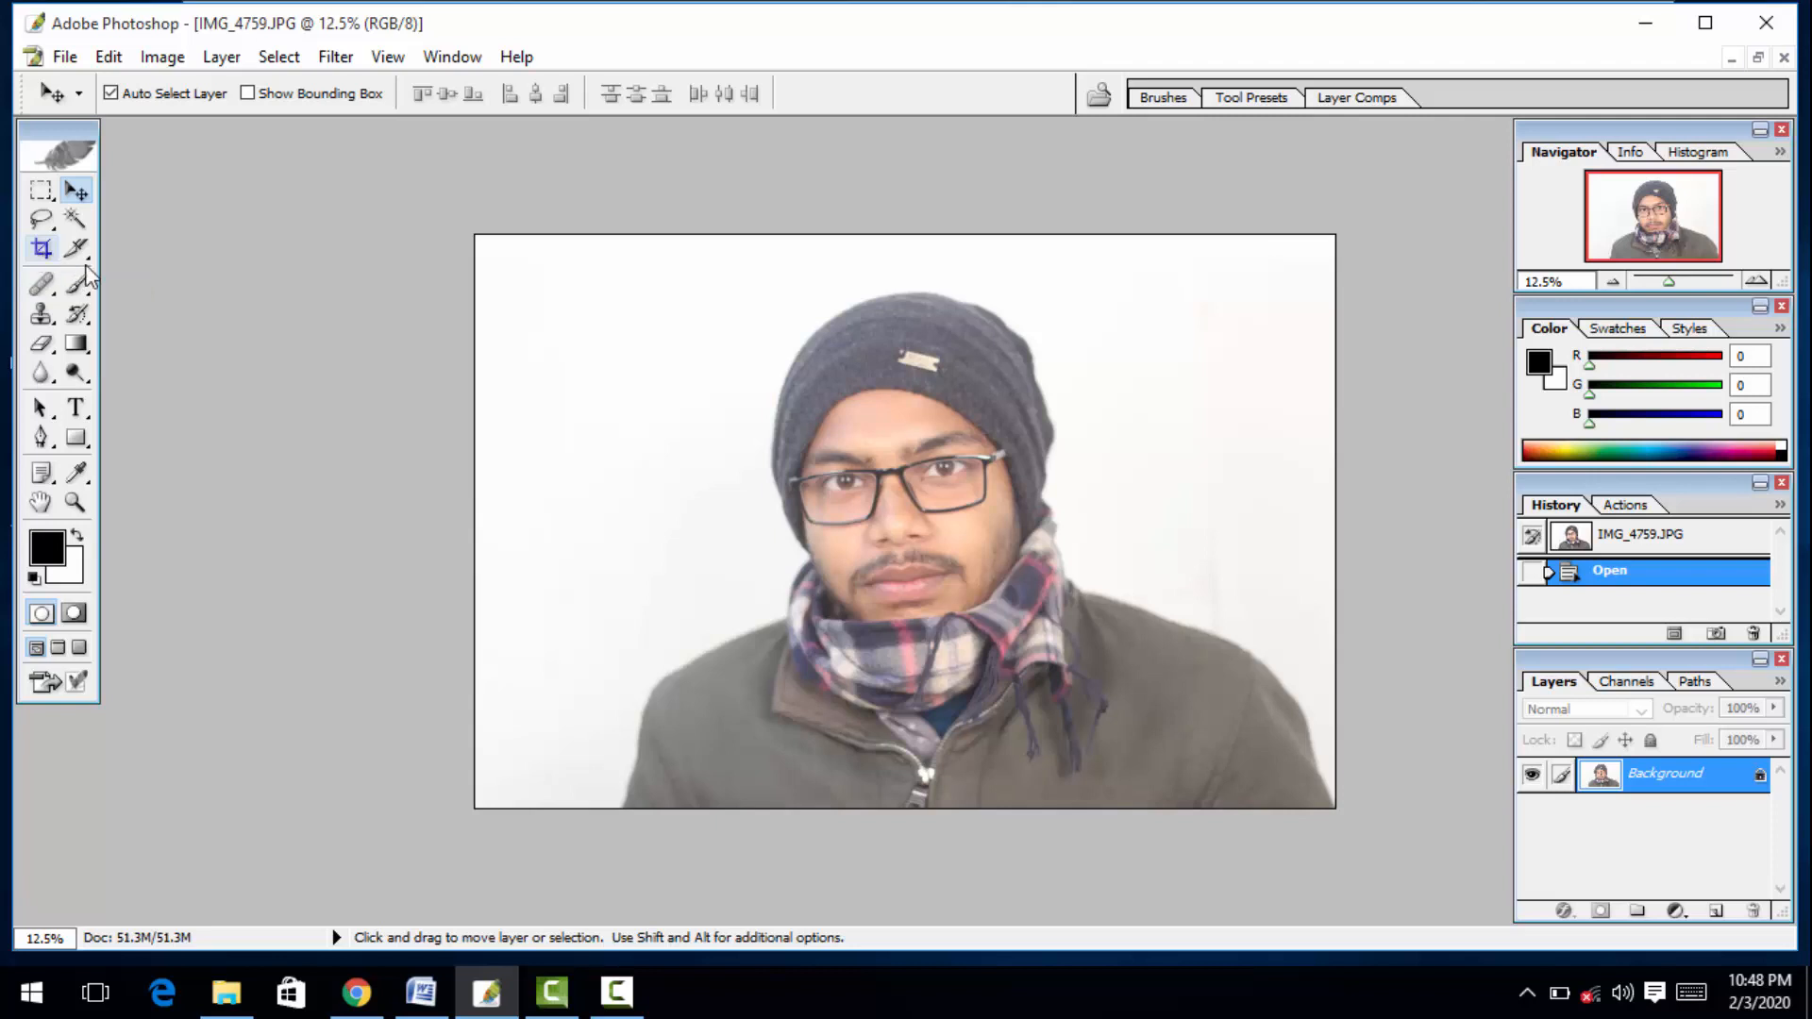
Crop the photo to a roughly square frame around the head and shoulders, and return to the Move tool.
key("c")
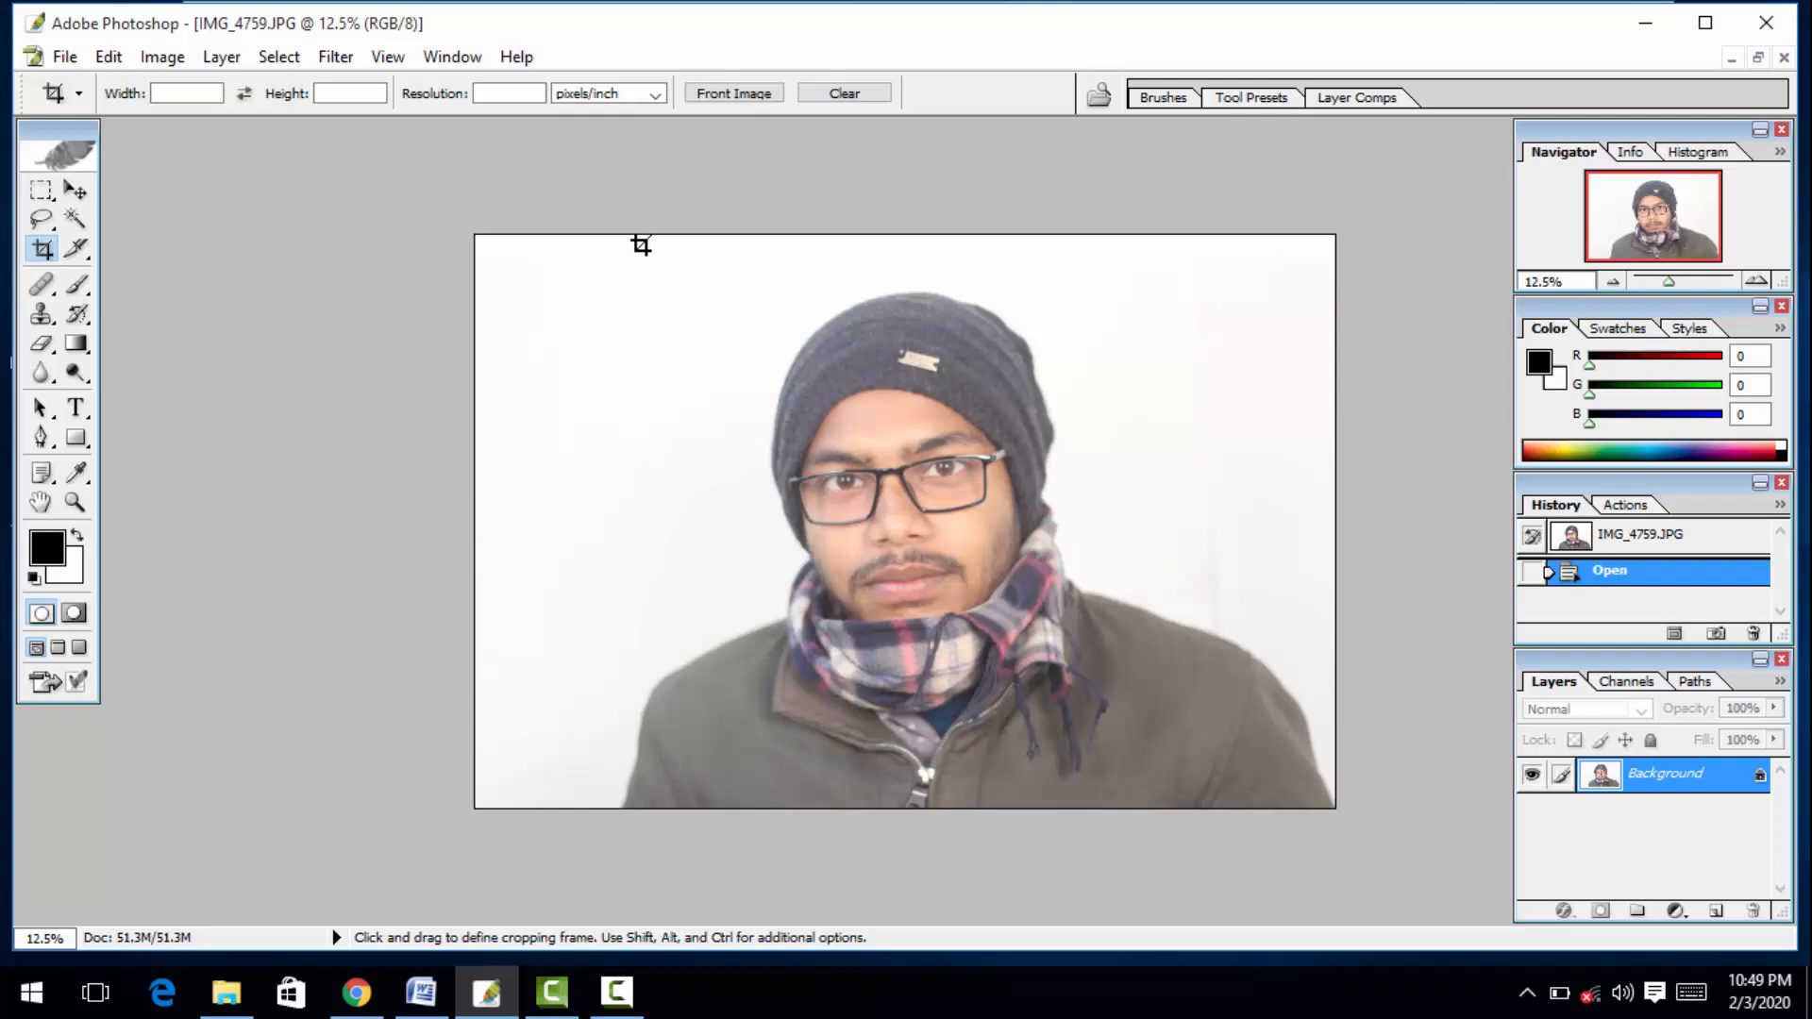
mouse_move(627, 245)
left_mouse_down()
mouse_move(1006, 614)
mouse_move(1095, 731)
mouse_move(1201, 780)
left_mouse_up()
left_click_drag(629, 531, 664, 532)
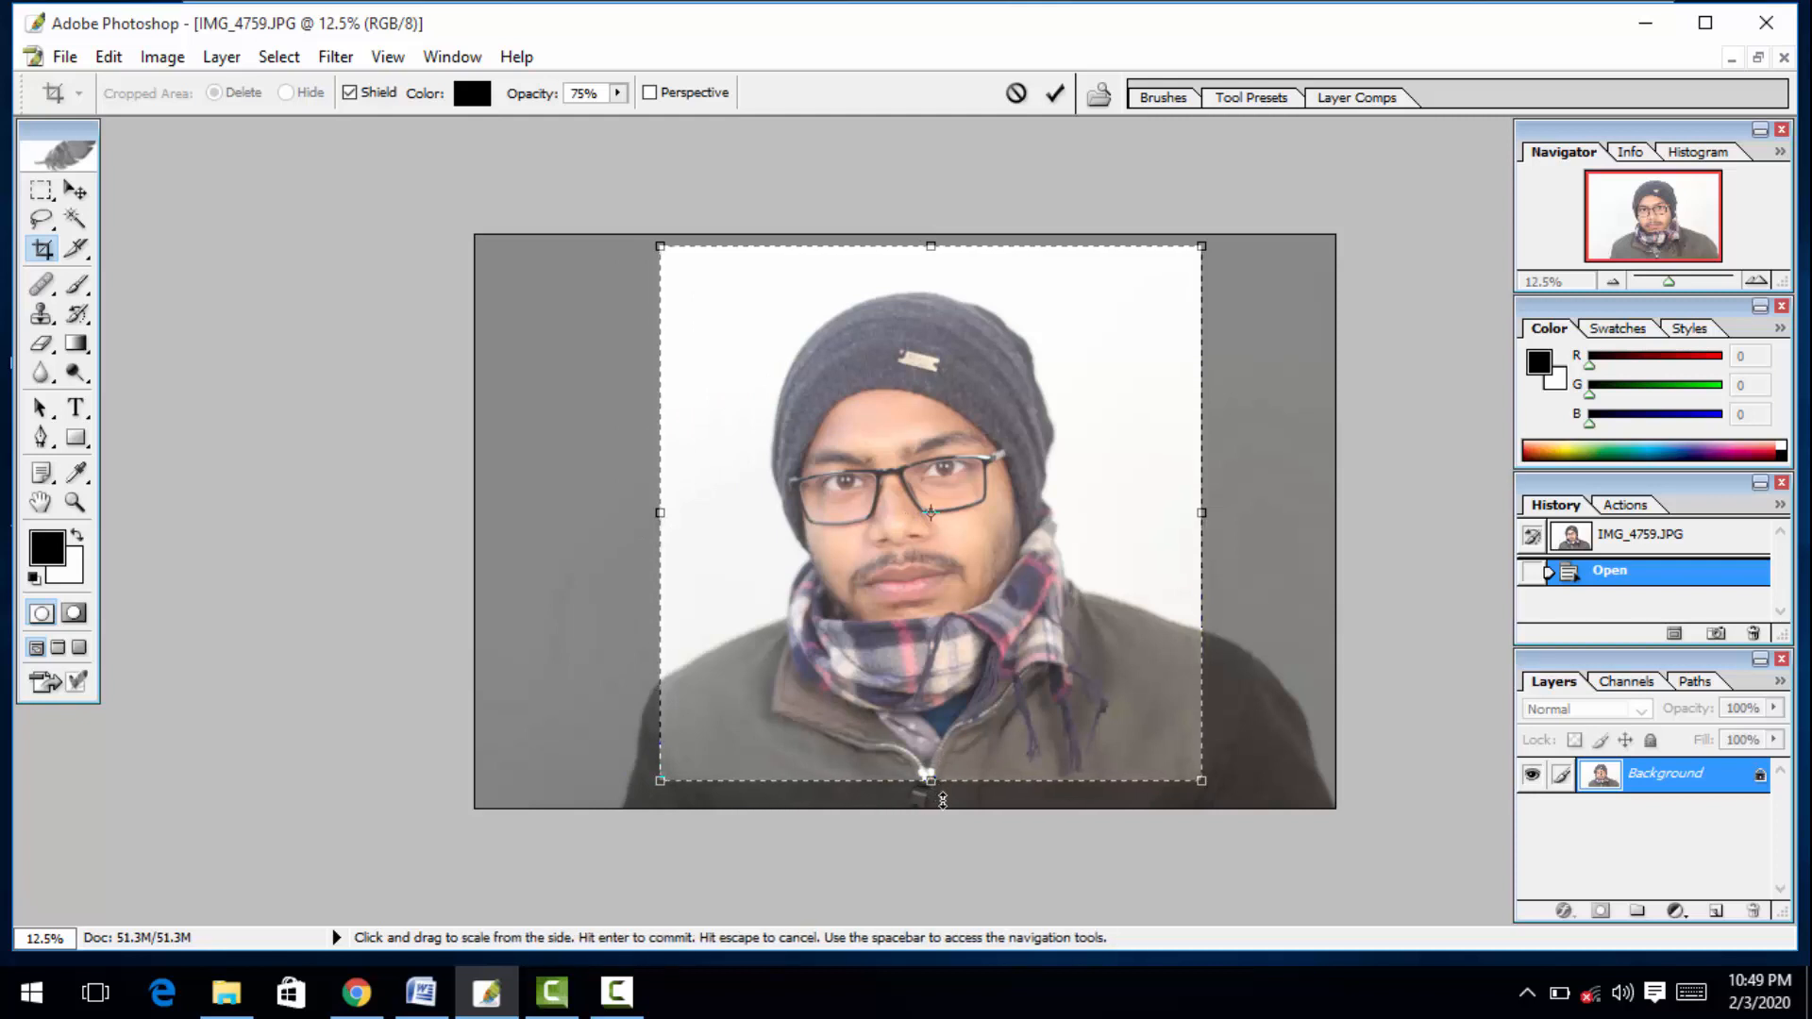
left_click_drag(937, 791, 937, 799)
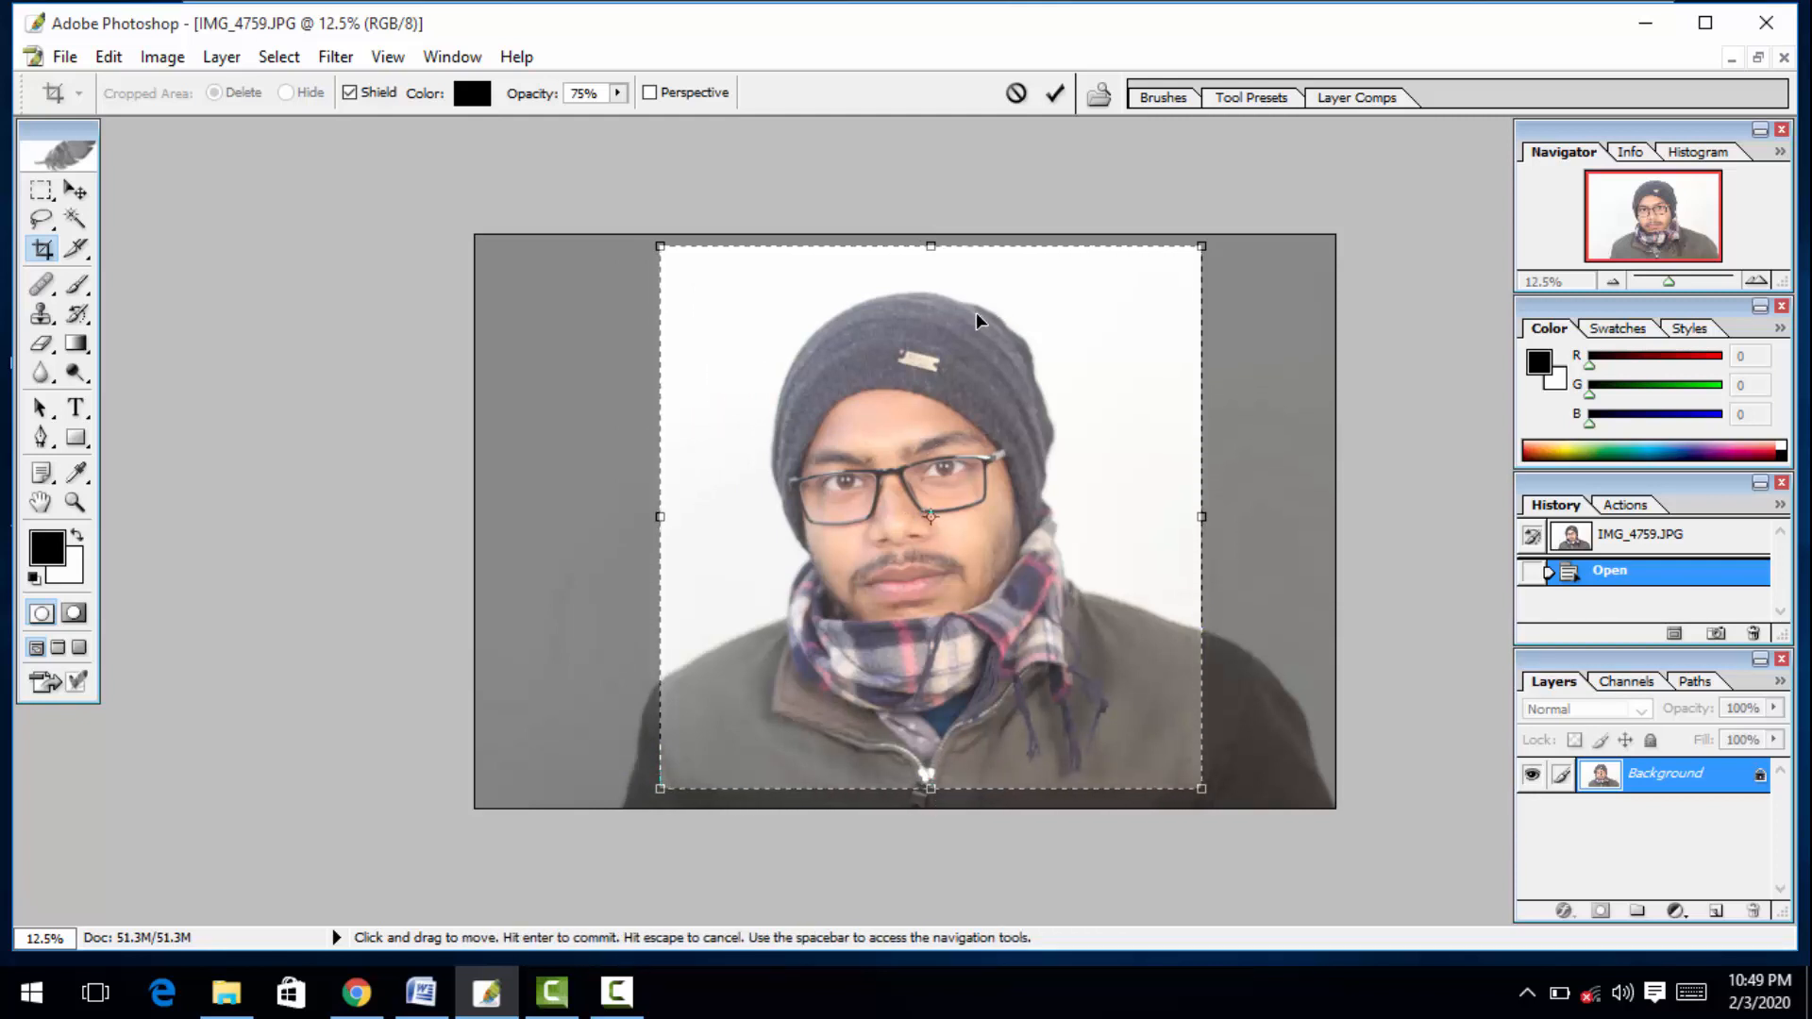
left_click(1058, 104)
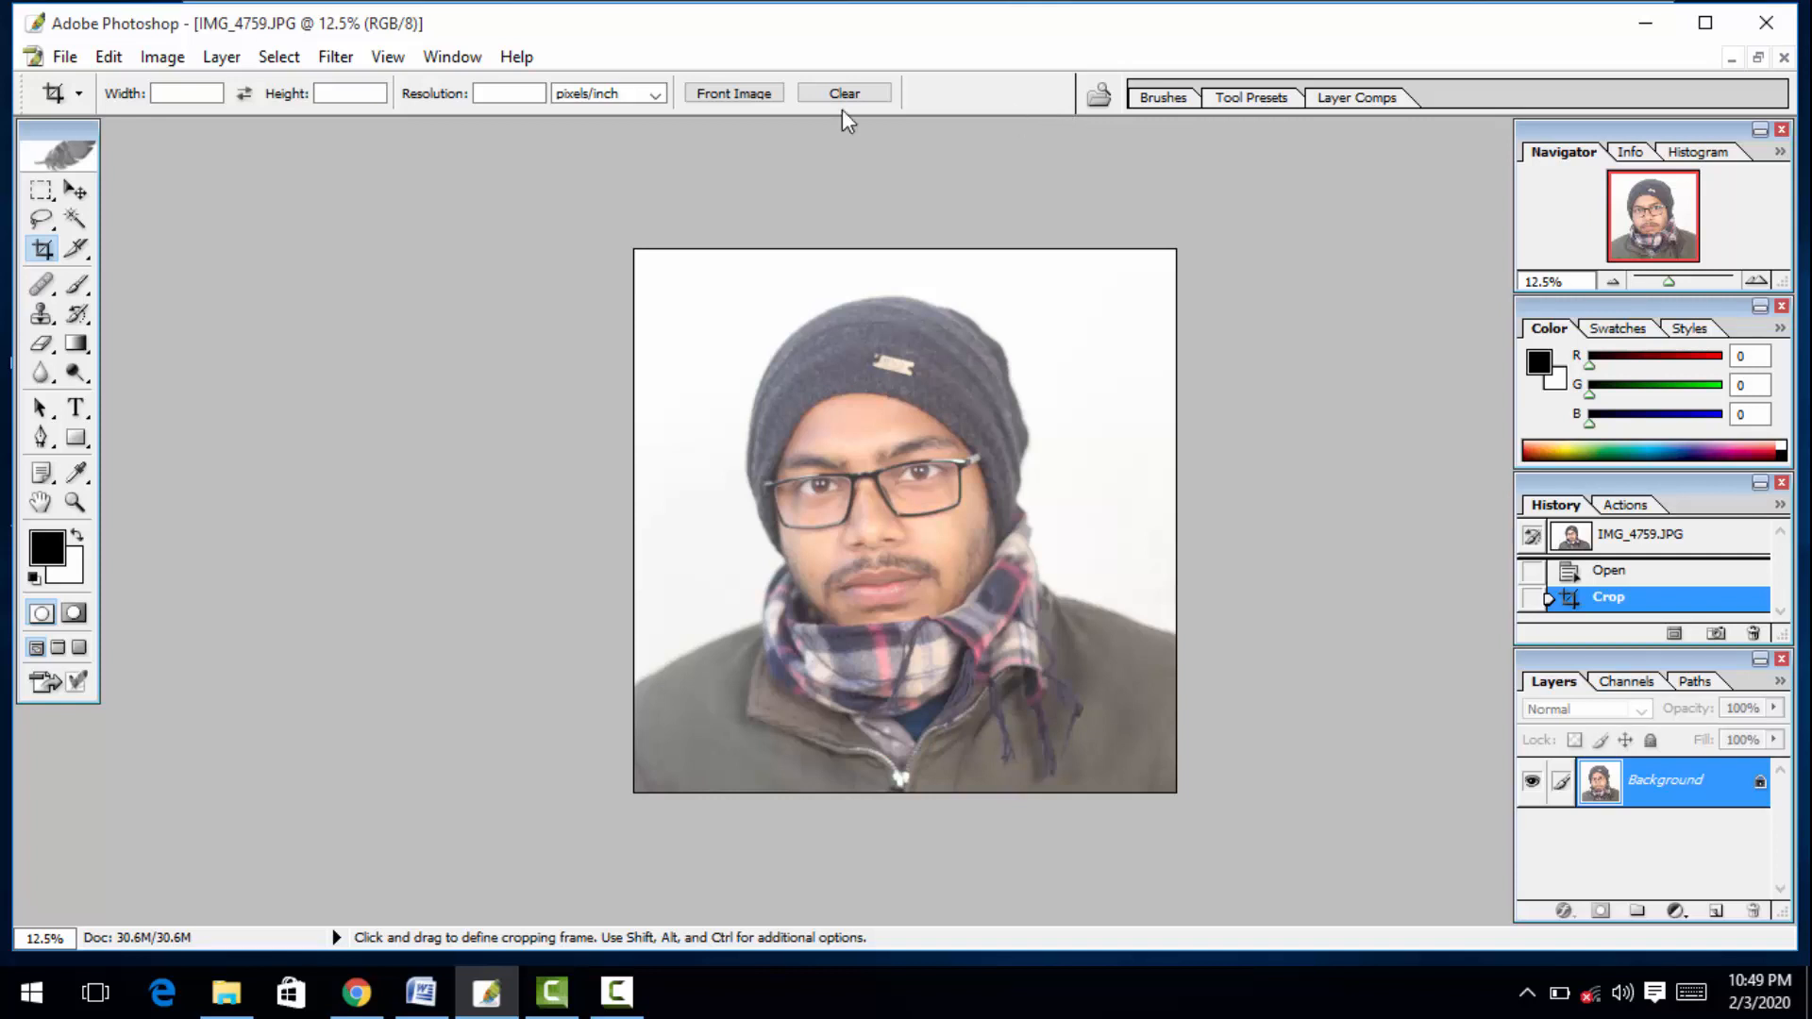
left_click(76, 191)
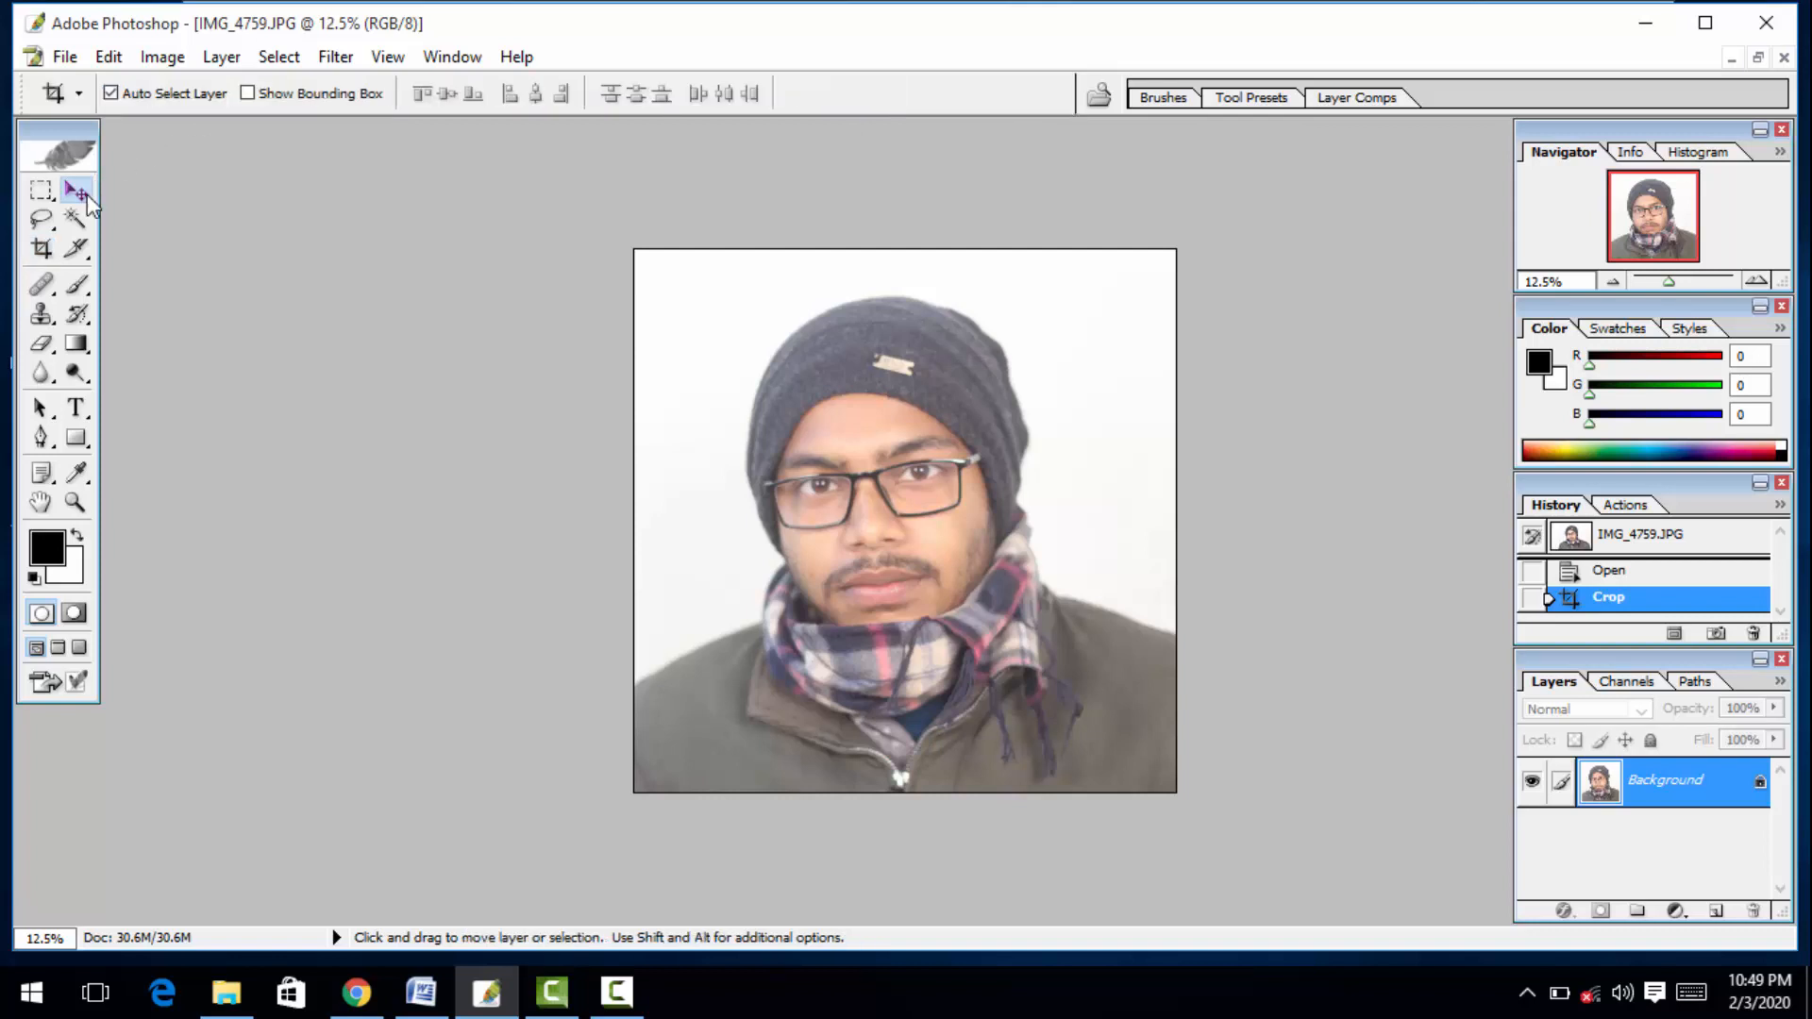
left_click(160, 58)
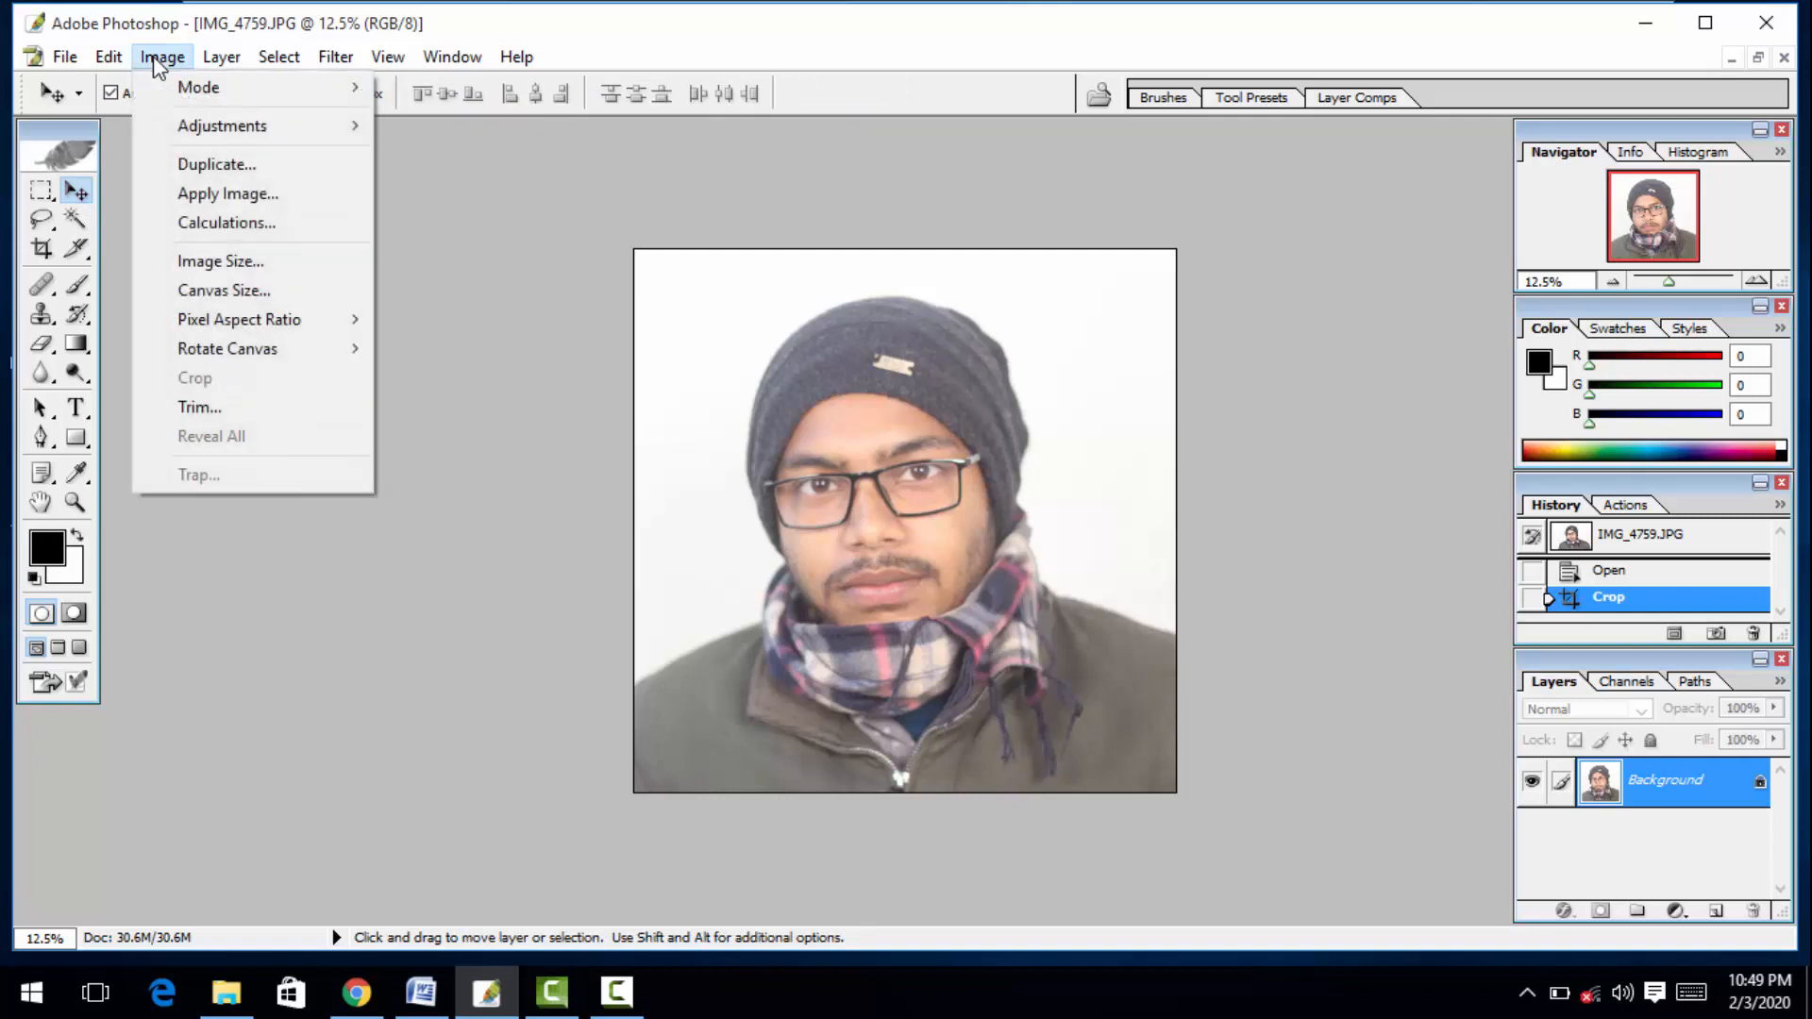
key("Escape")
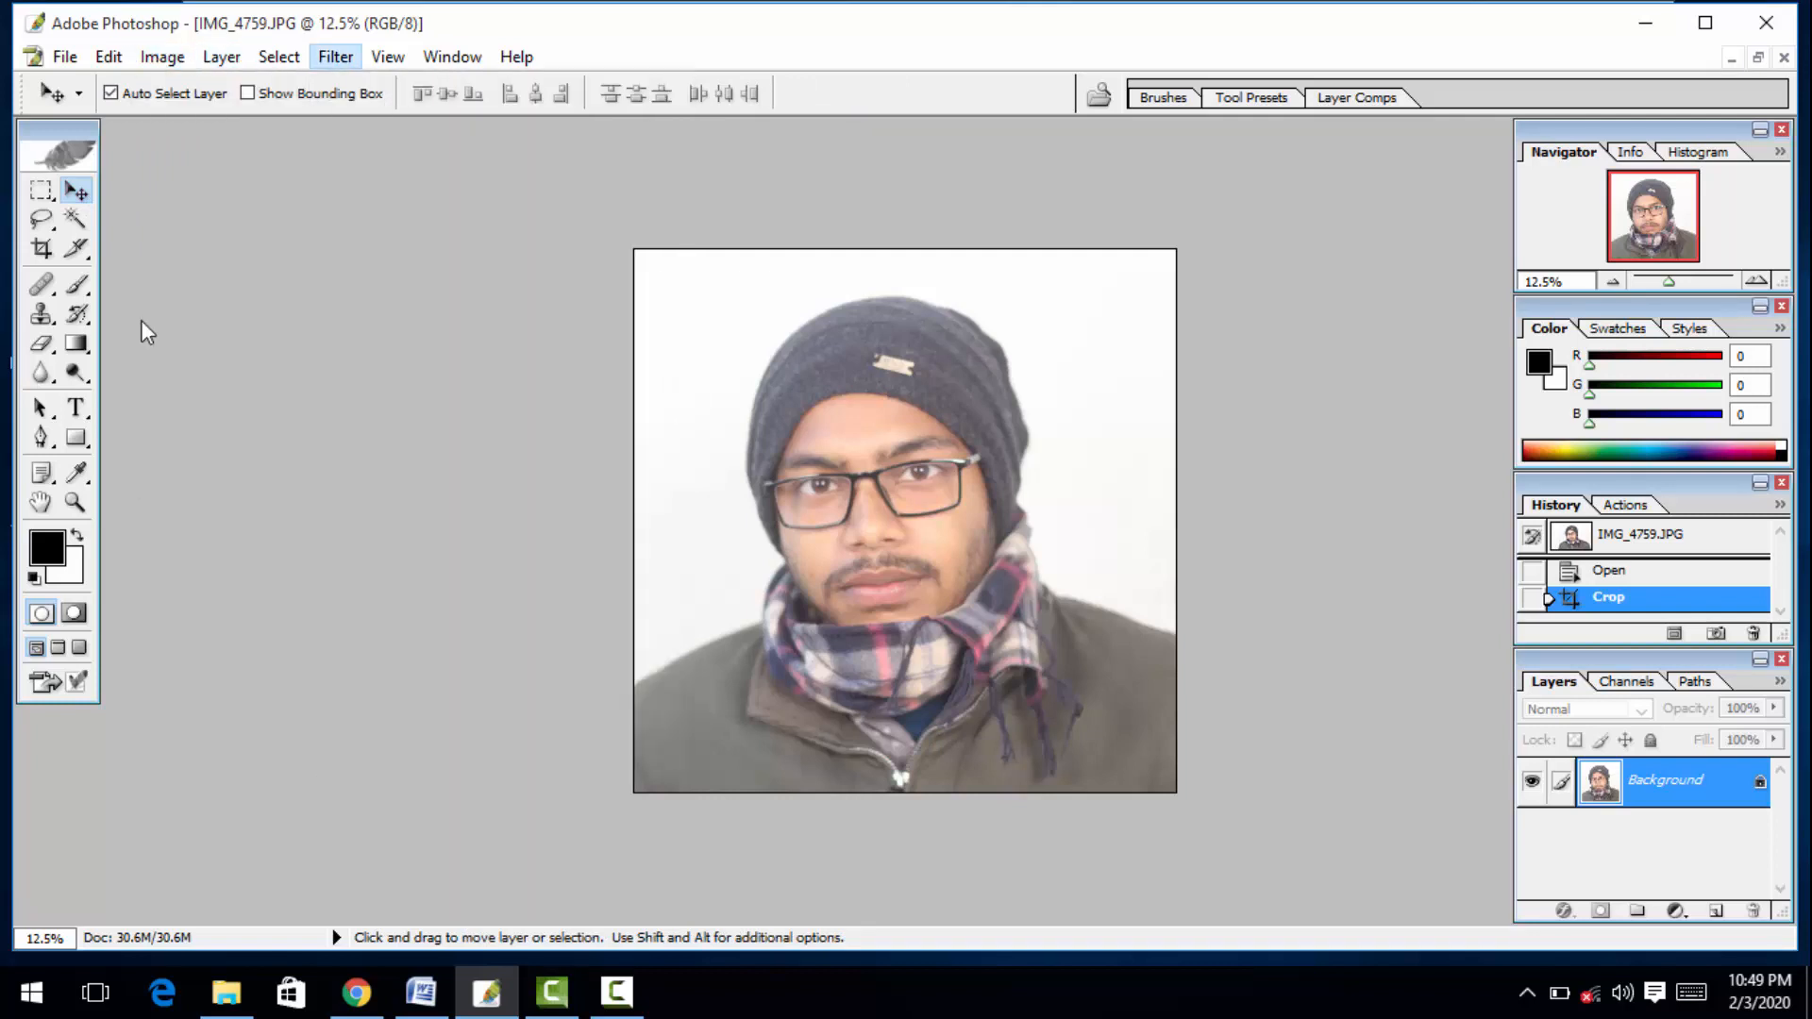
key("Escape")
Open the Keyboard Shortcuts settings and expand the Image group of the application menu commands.
left_click(107, 58)
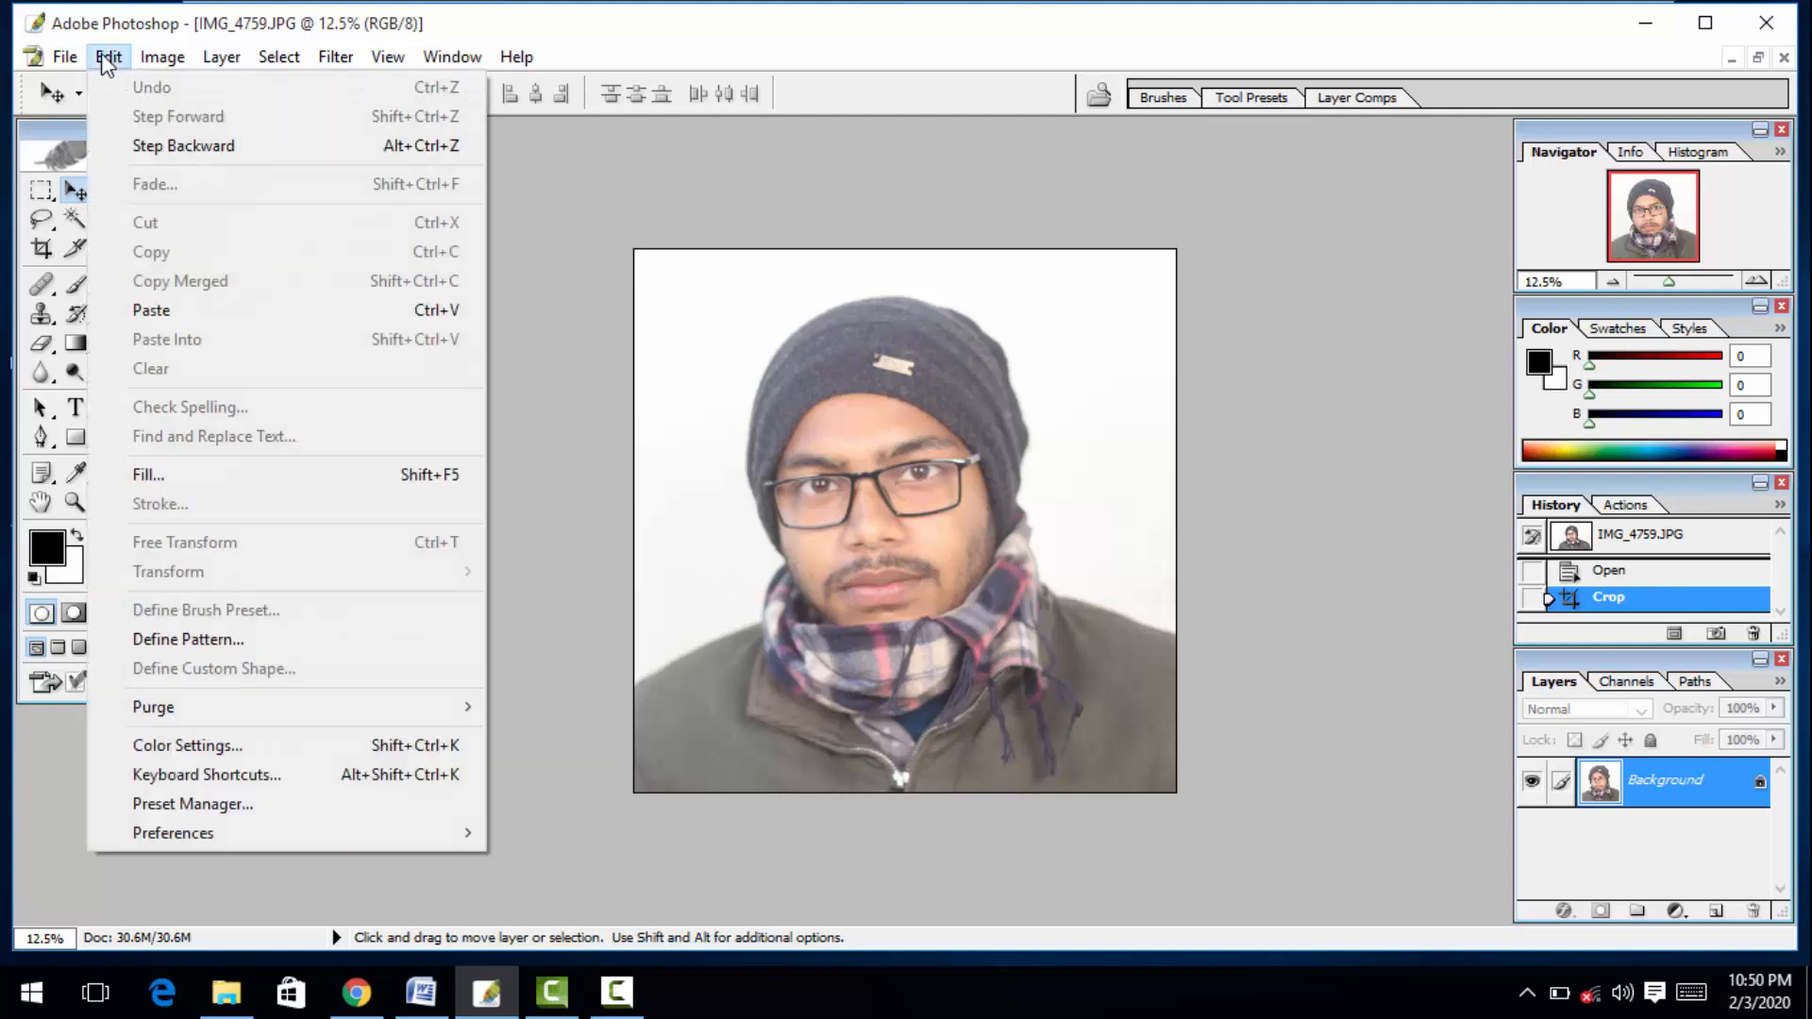
left_click(194, 776)
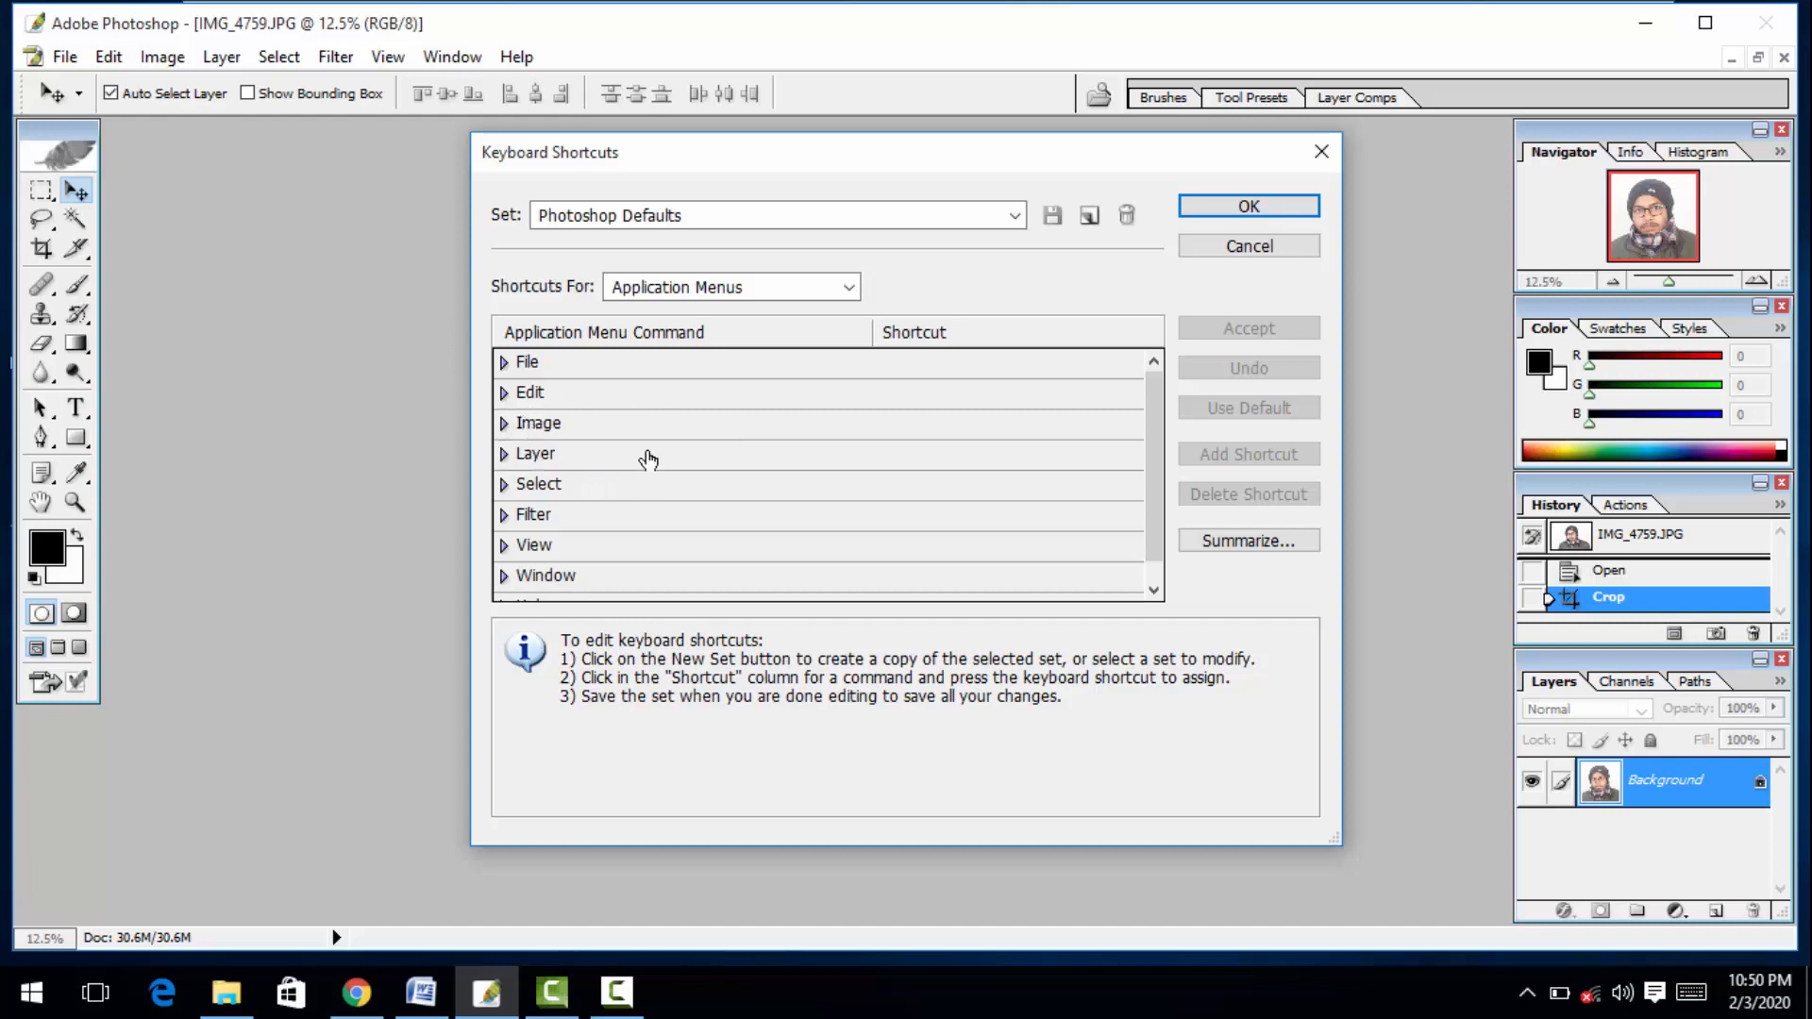
left_click(540, 489)
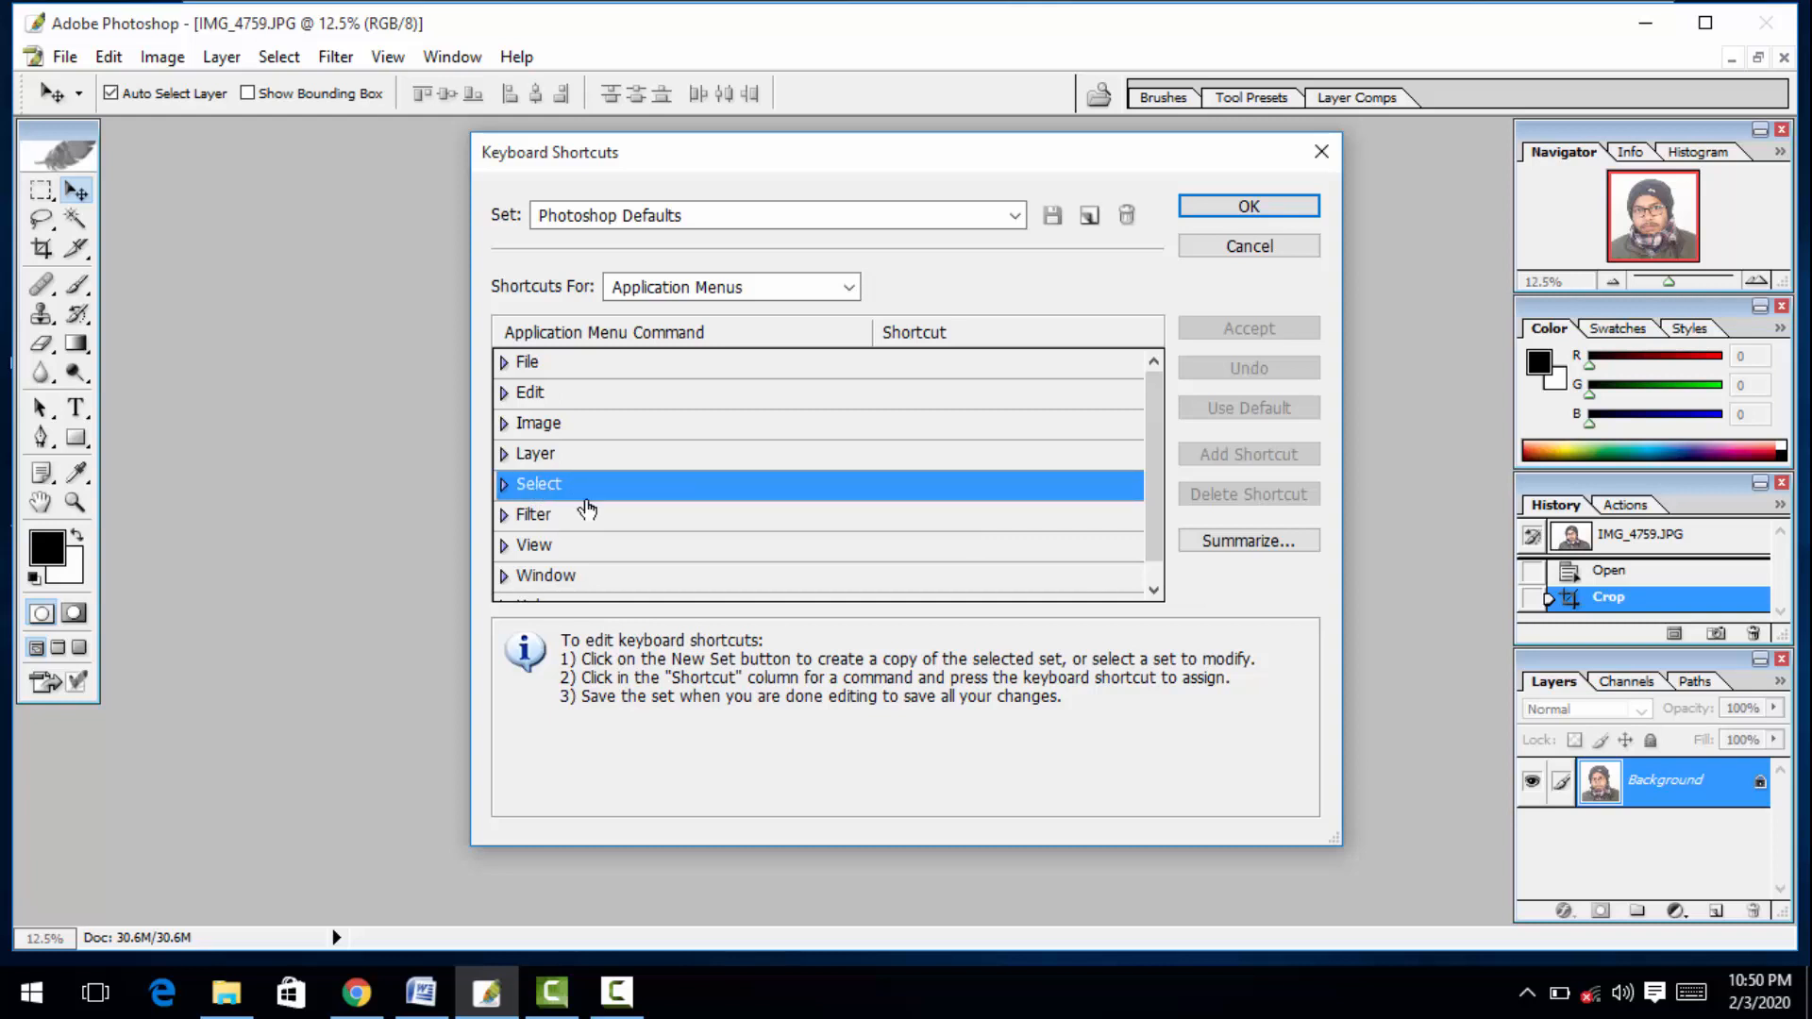
left_click(1153, 590)
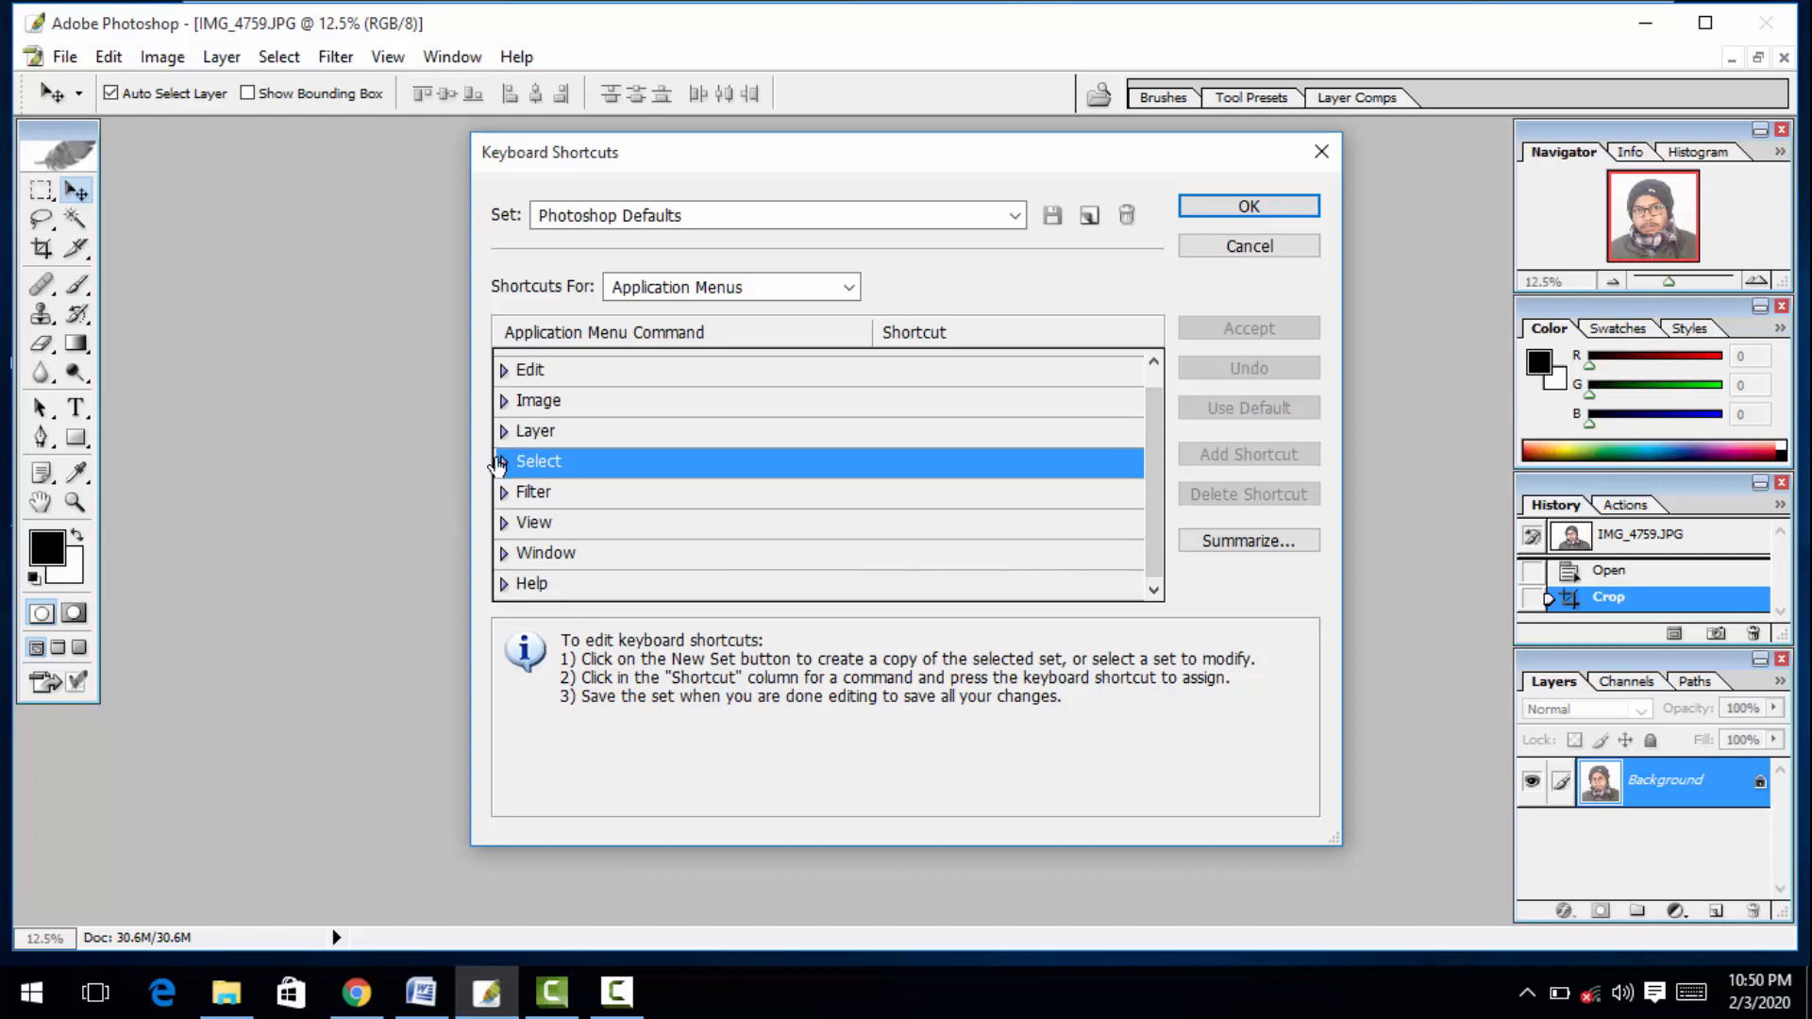
left_click(559, 411)
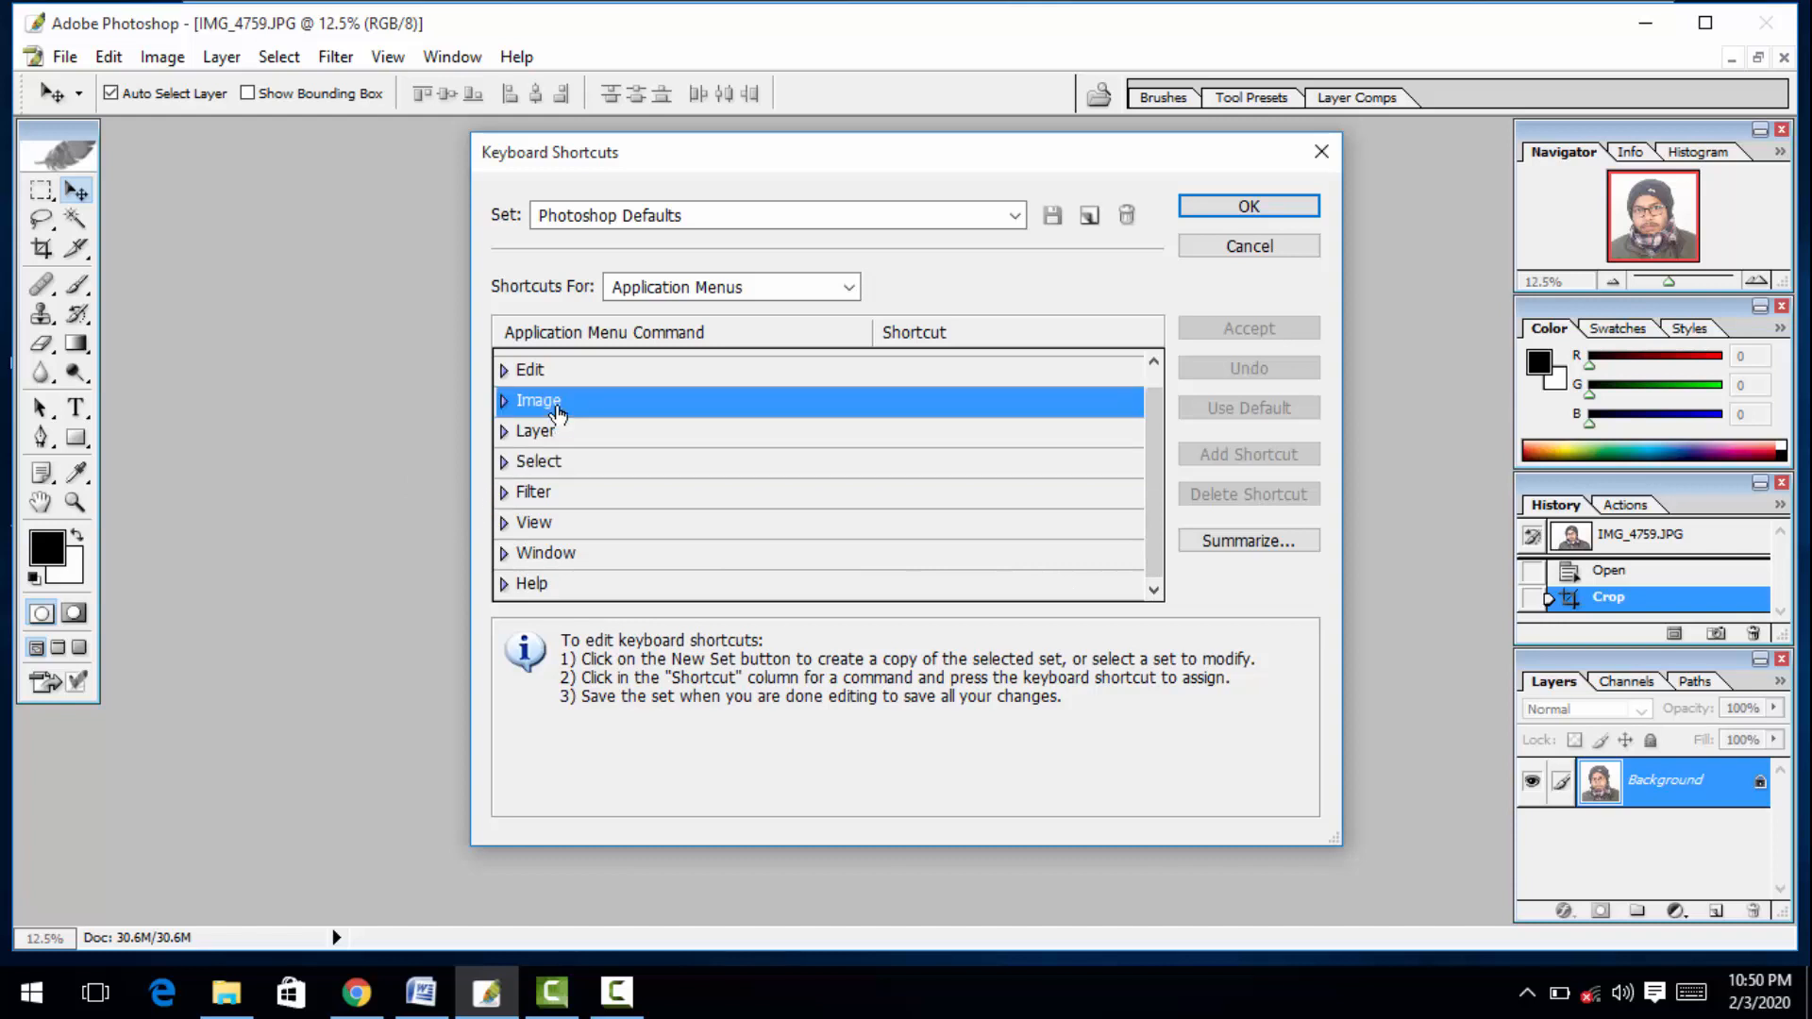
double_click(559, 411)
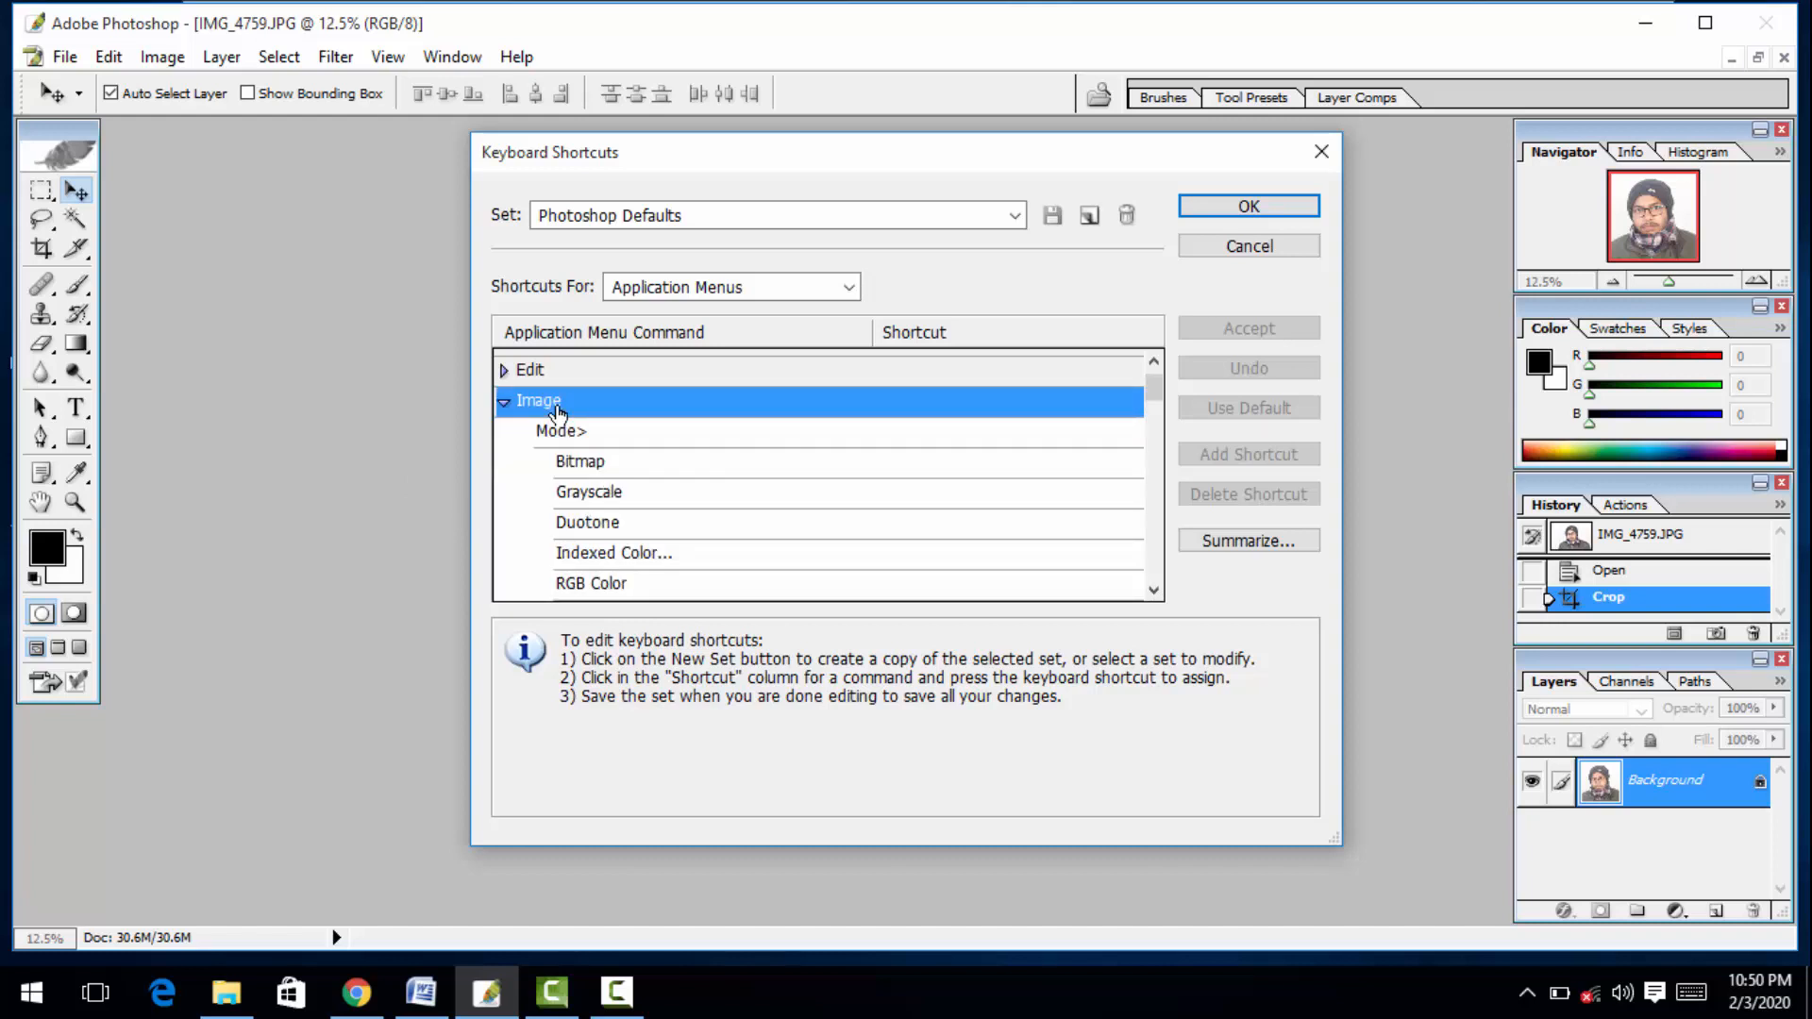
Review the shortcuts assigned to the Image group's commands, from Mode through Adjustments to Pixel Aspect Ratio.
left_click(1154, 590)
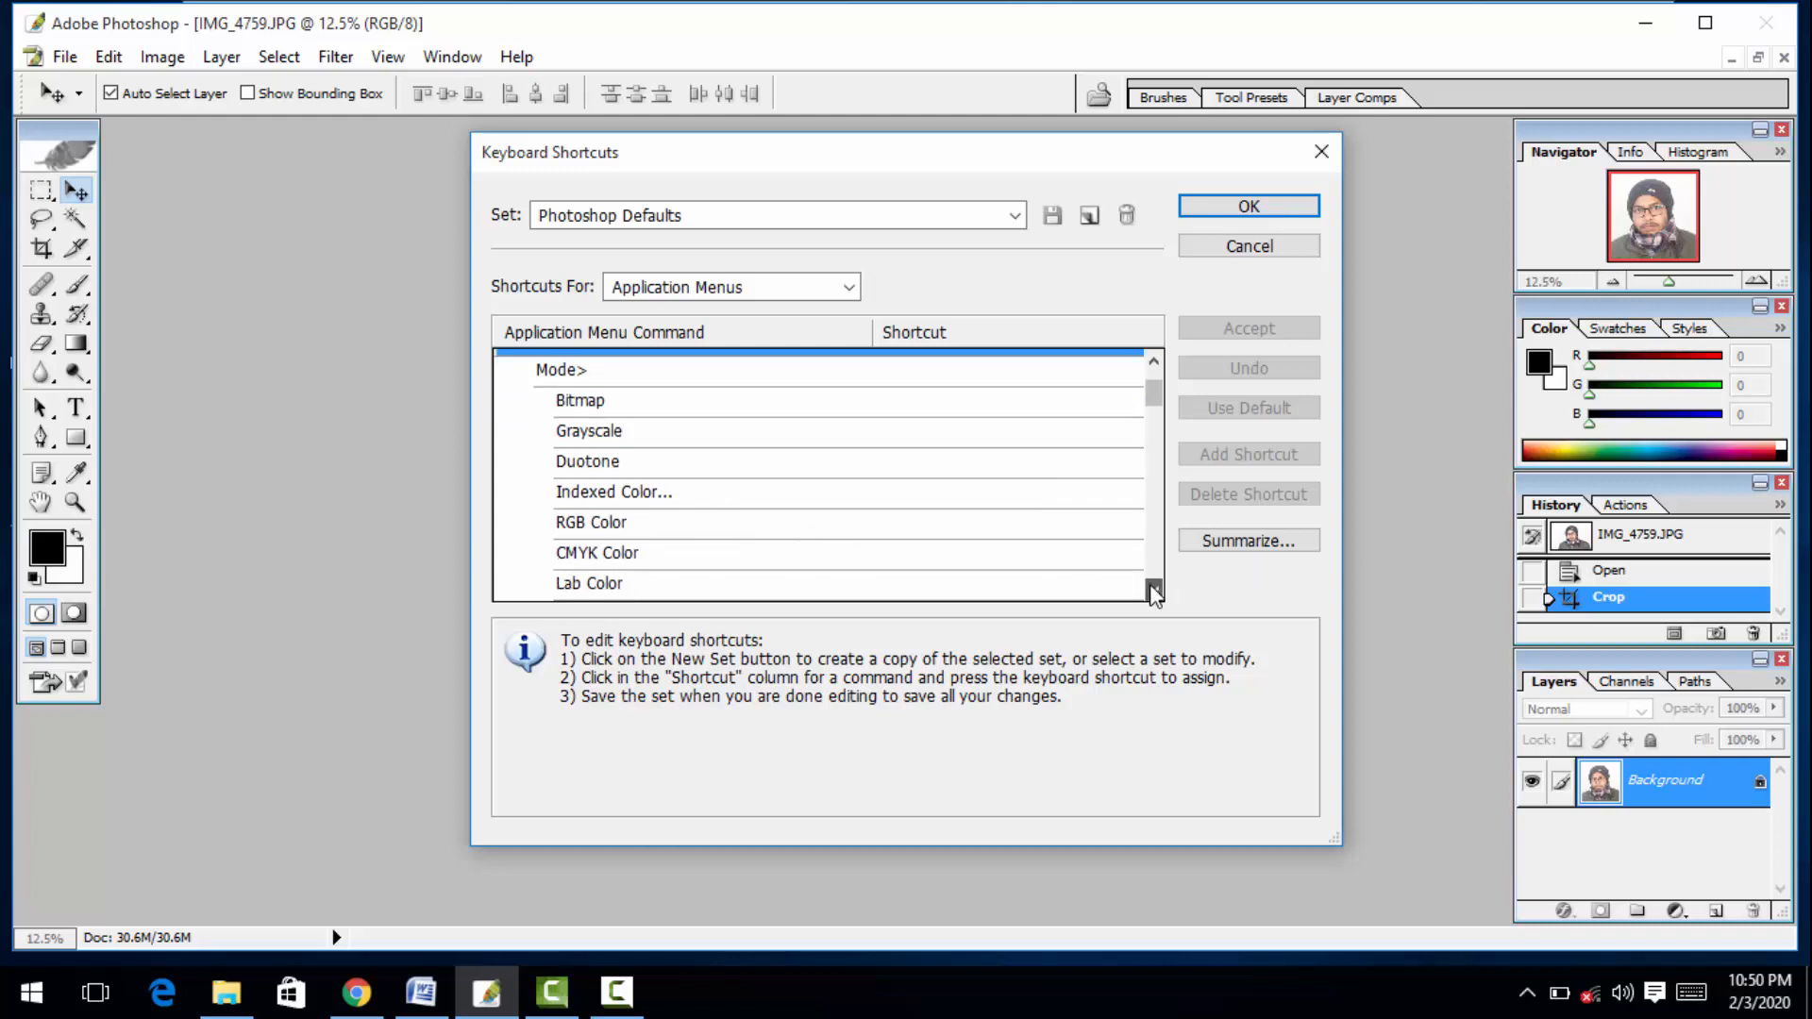
left_click(1153, 590)
left_click(1154, 590)
left_click(1154, 590)
left_click(1153, 590)
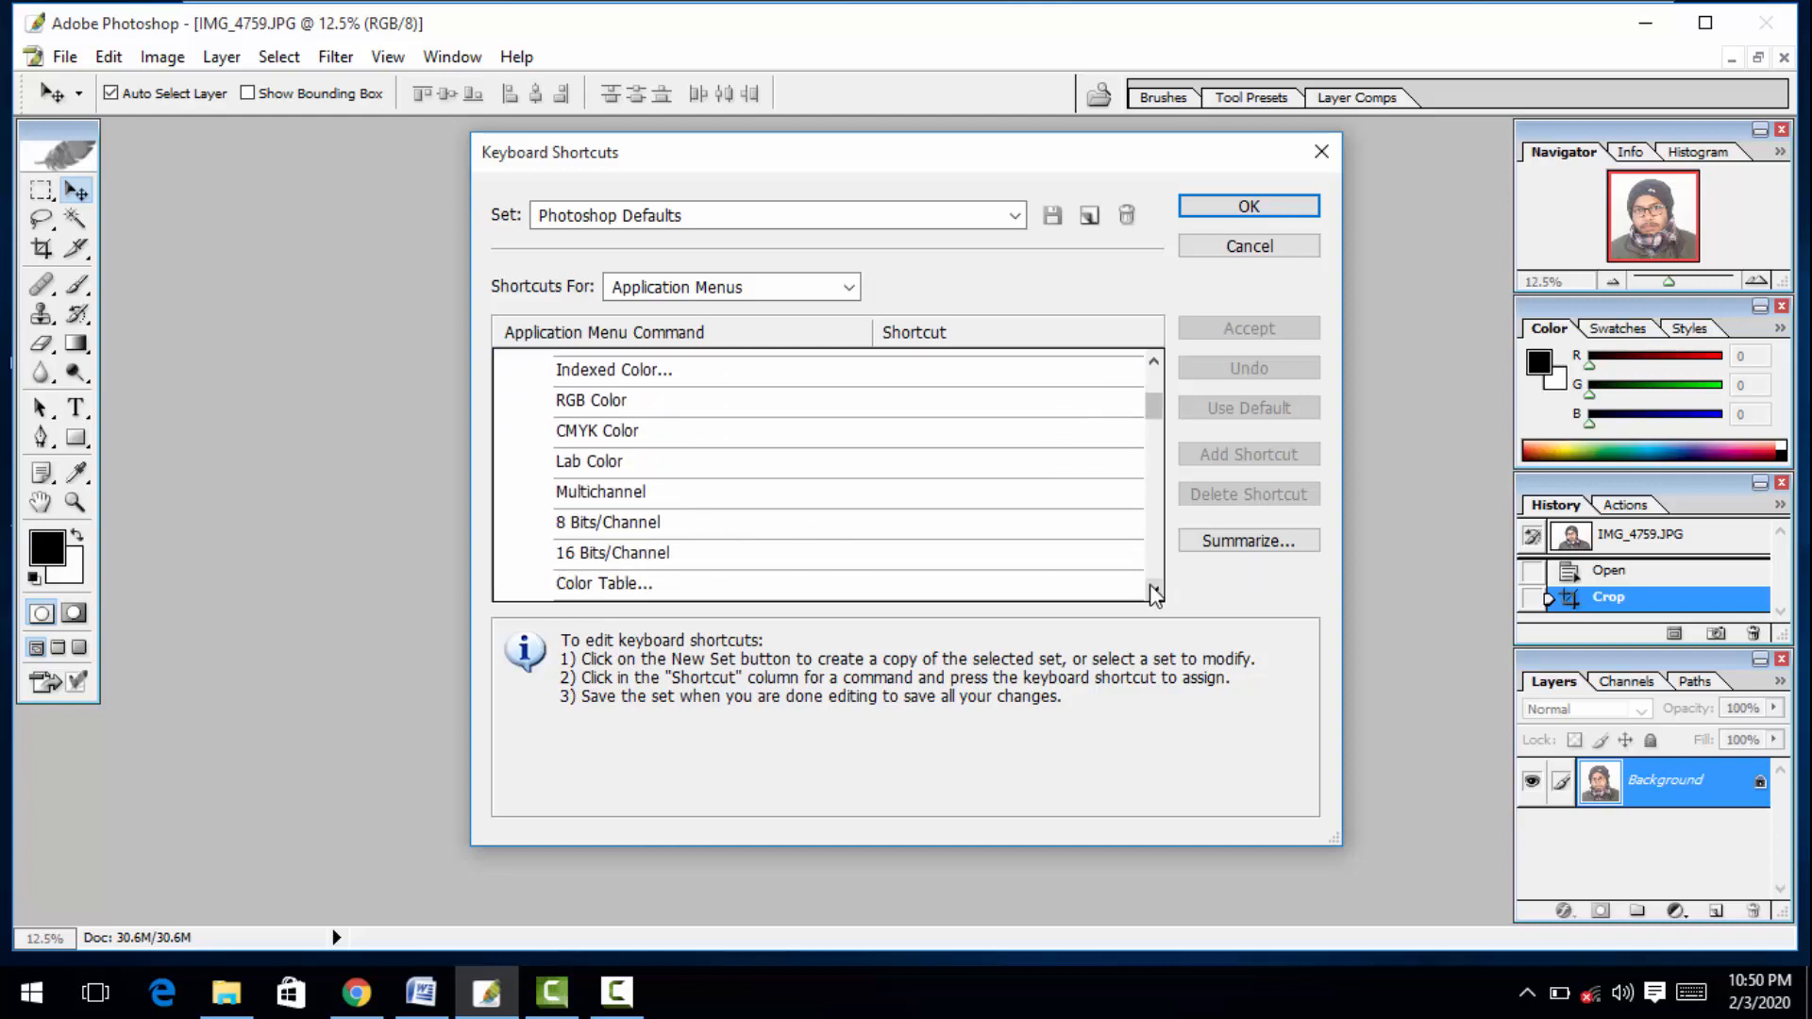
left_click(1153, 590)
left_click(1154, 589)
left_click(1154, 590)
left_click(1154, 590)
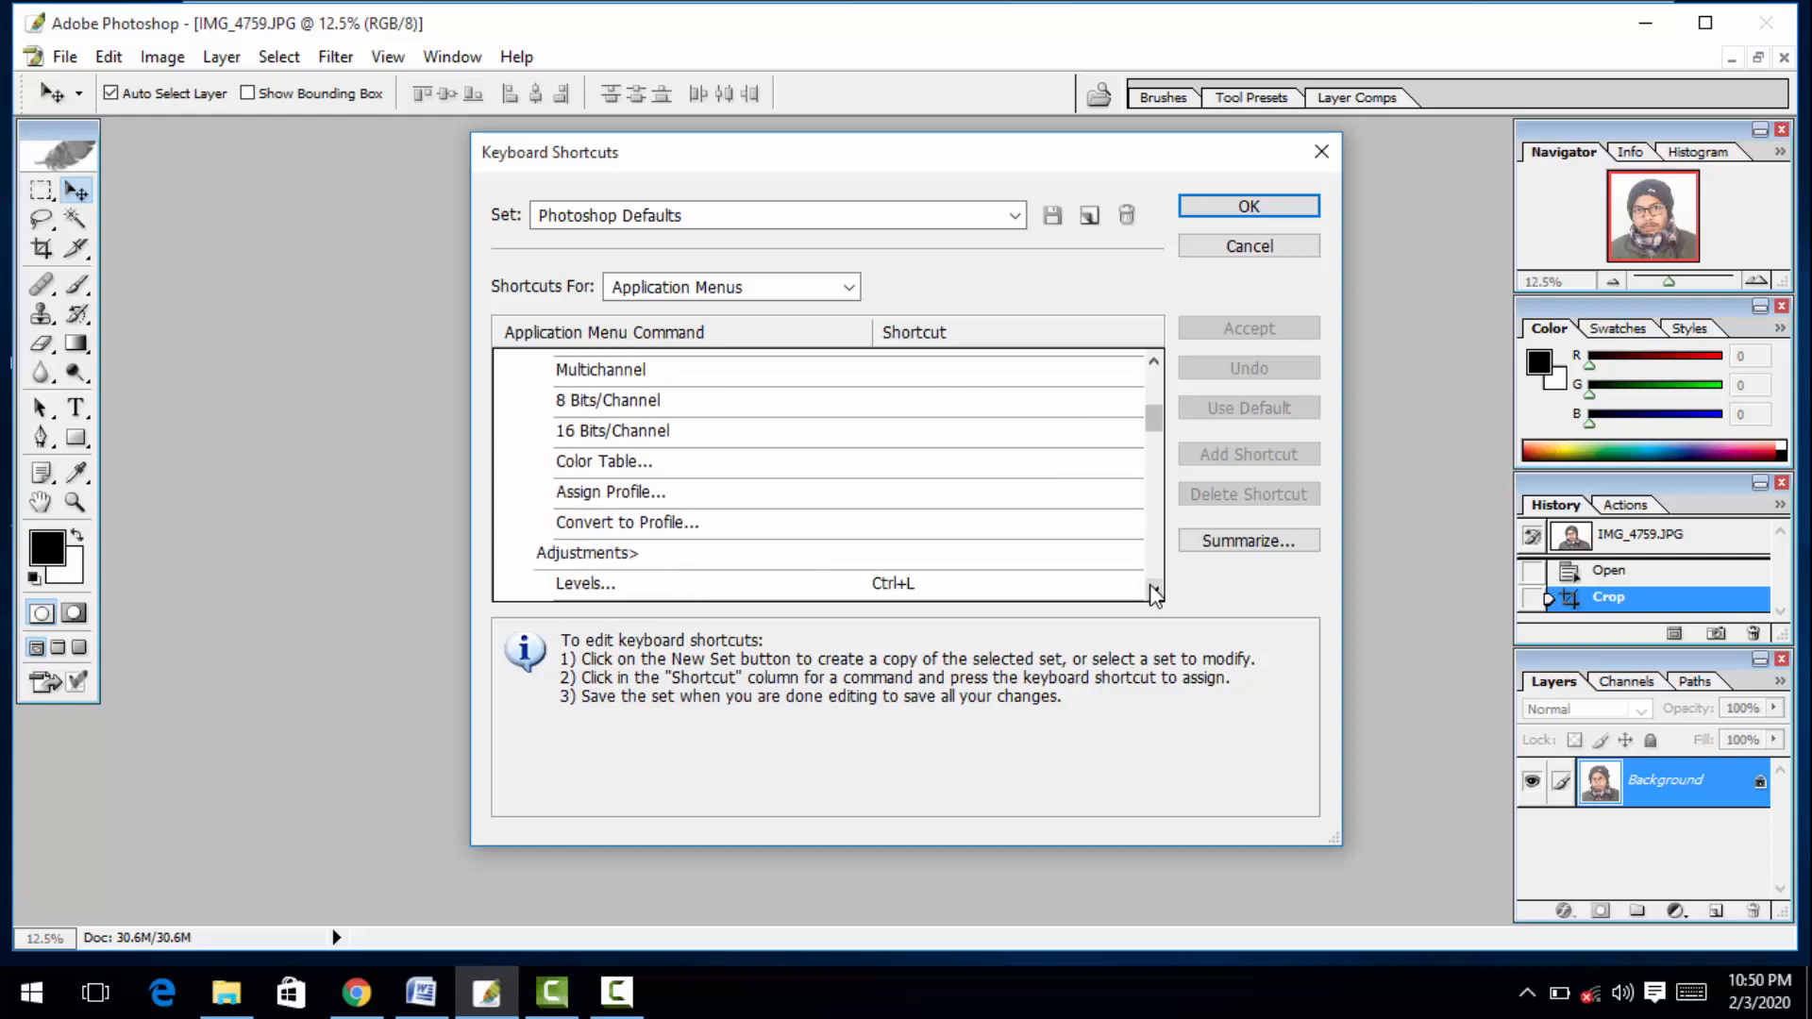
left_click(1154, 590)
left_click(1153, 590)
left_click(1153, 590)
left_click(1153, 590)
left_click(1154, 590)
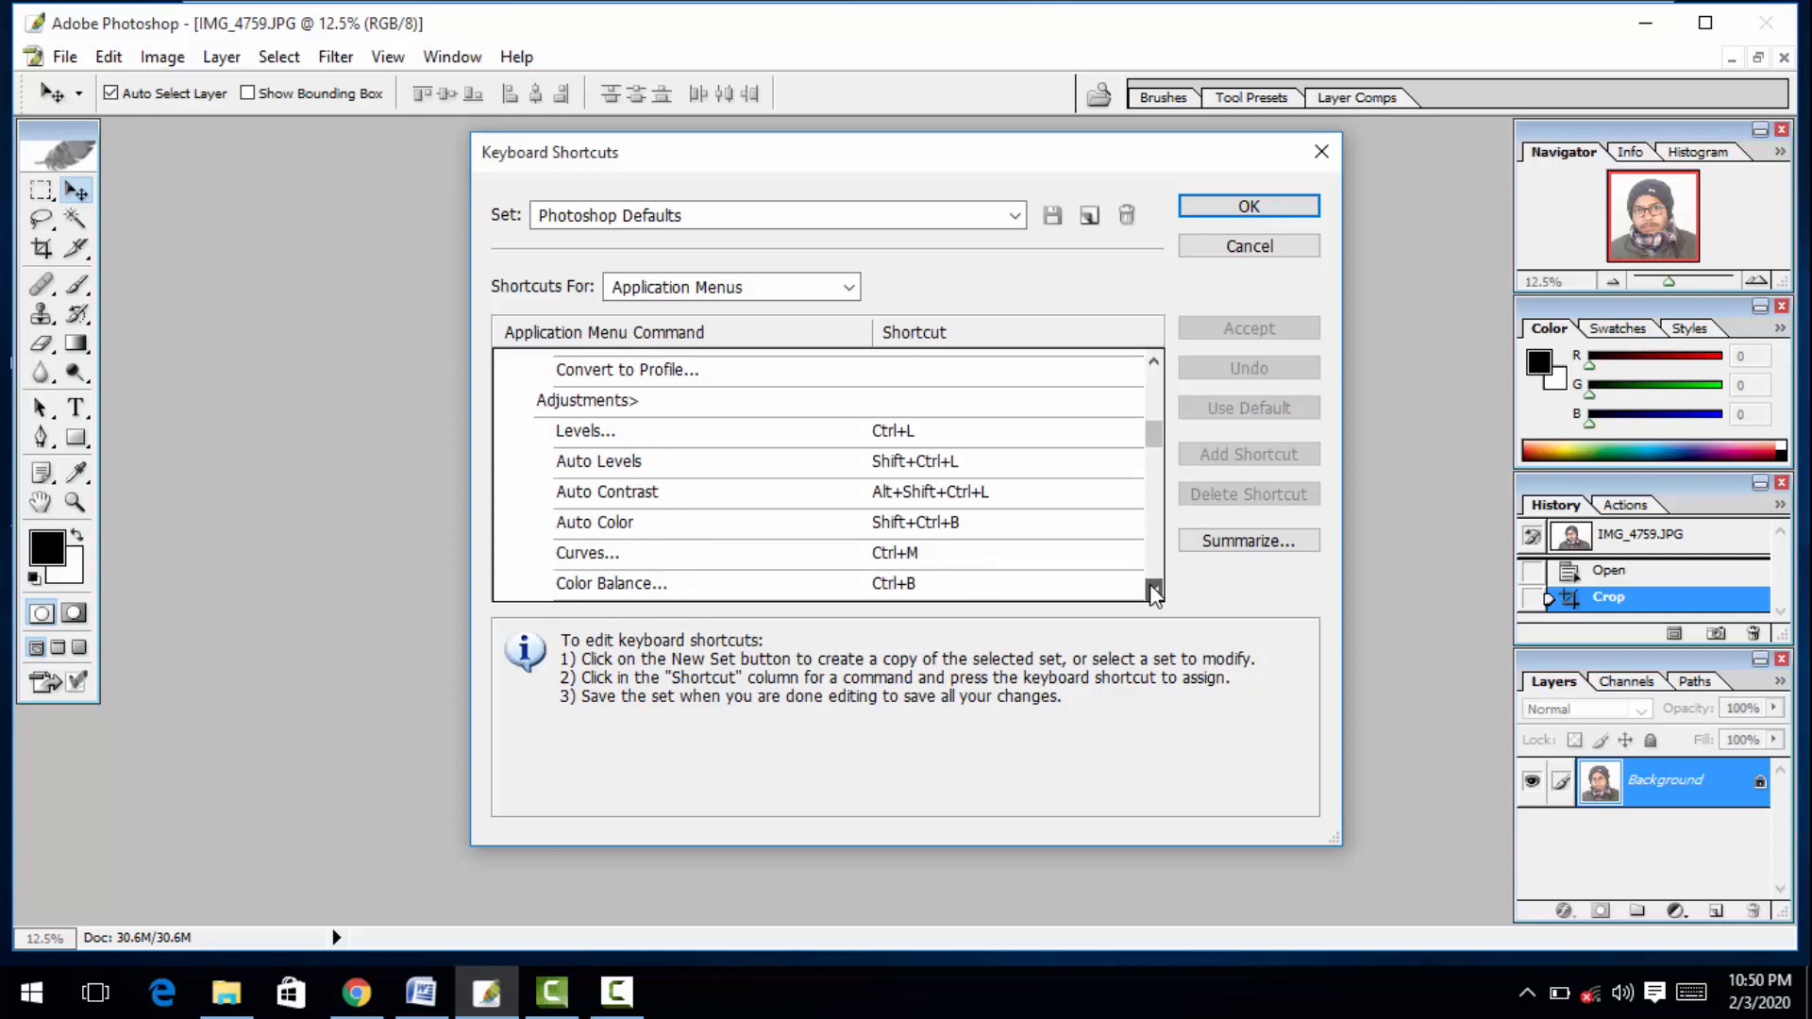
left_click(1153, 590)
left_click(1154, 590)
left_click(1154, 589)
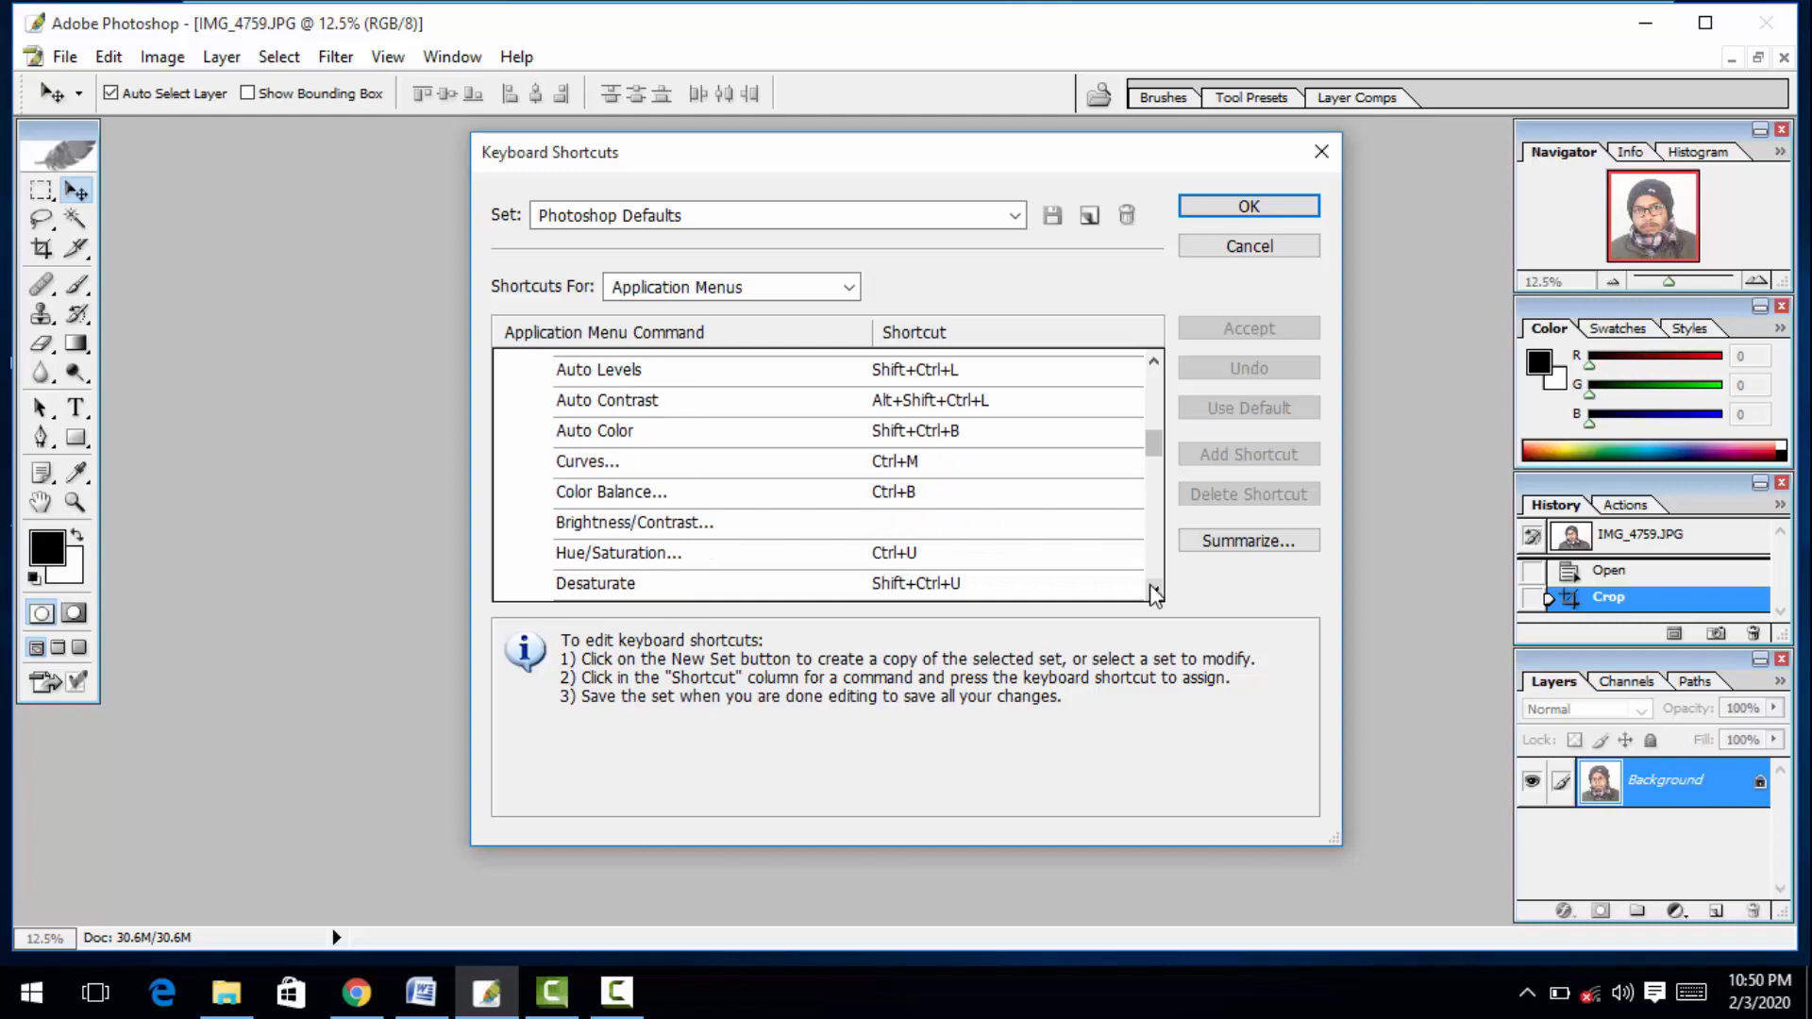
left_click(1153, 590)
left_click(1153, 590)
left_click(1154, 590)
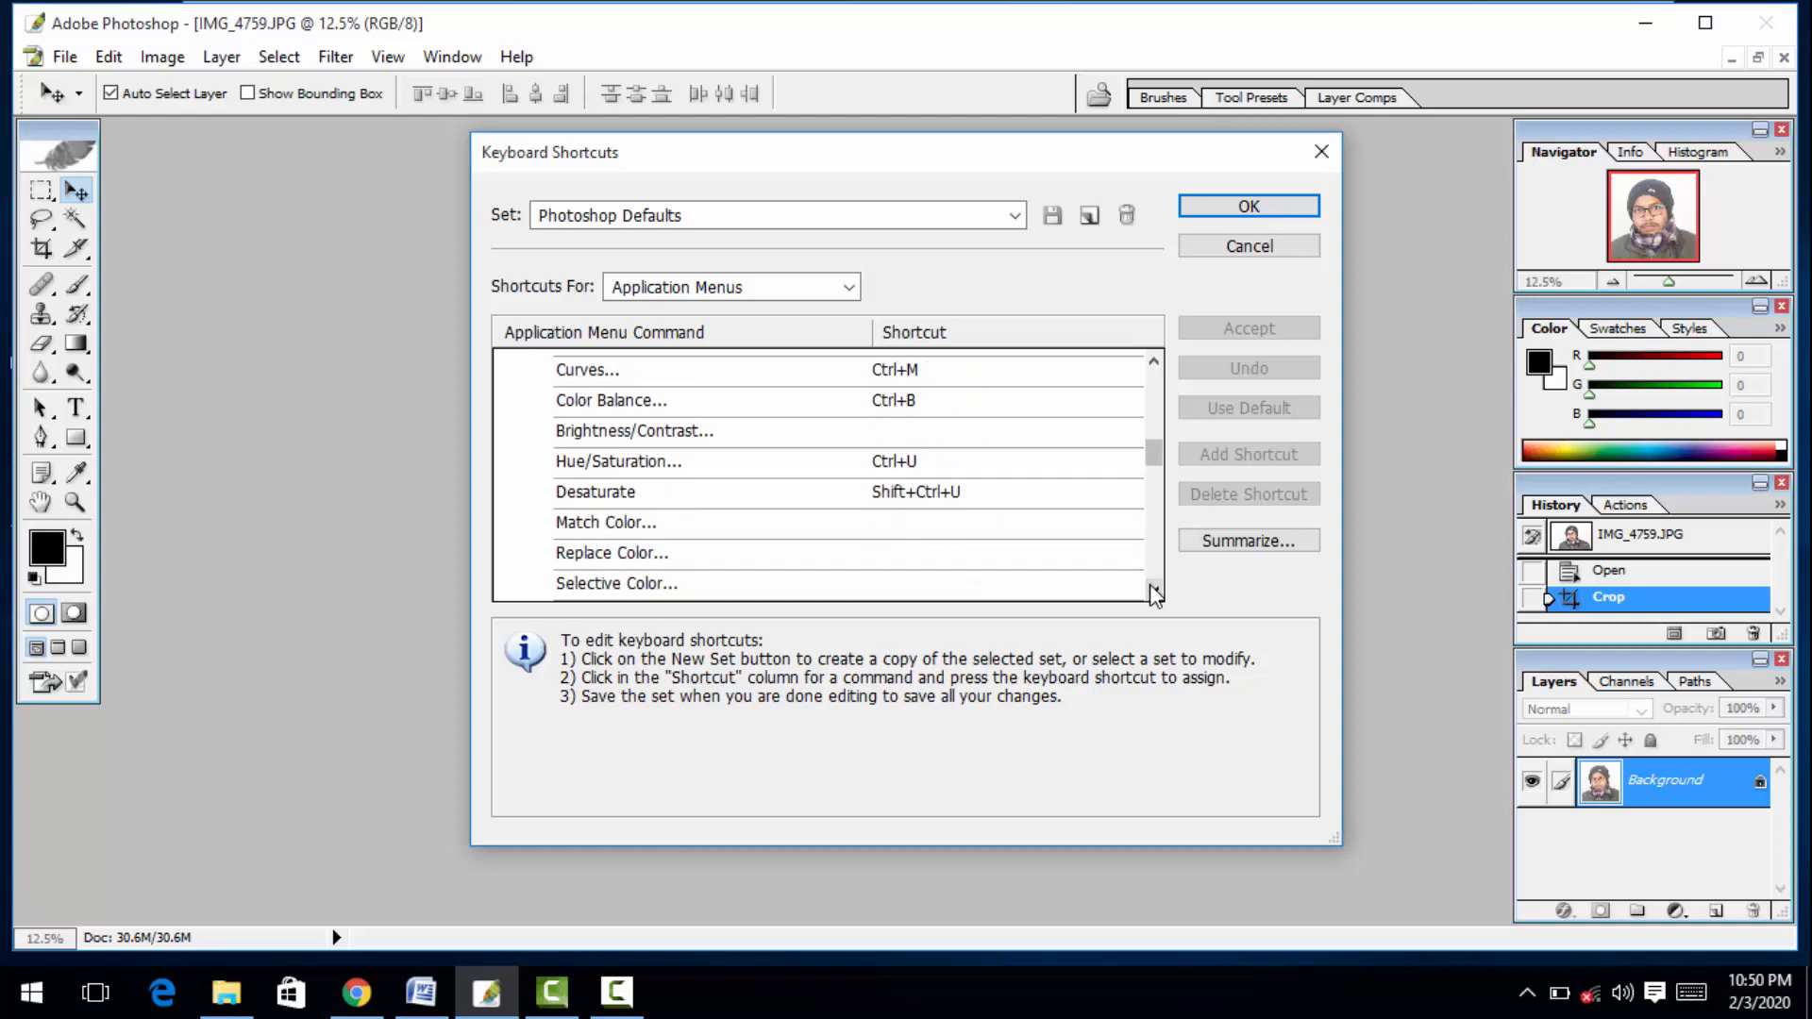
left_click(1154, 590)
left_click(1153, 590)
left_click(1154, 590)
left_click(1153, 590)
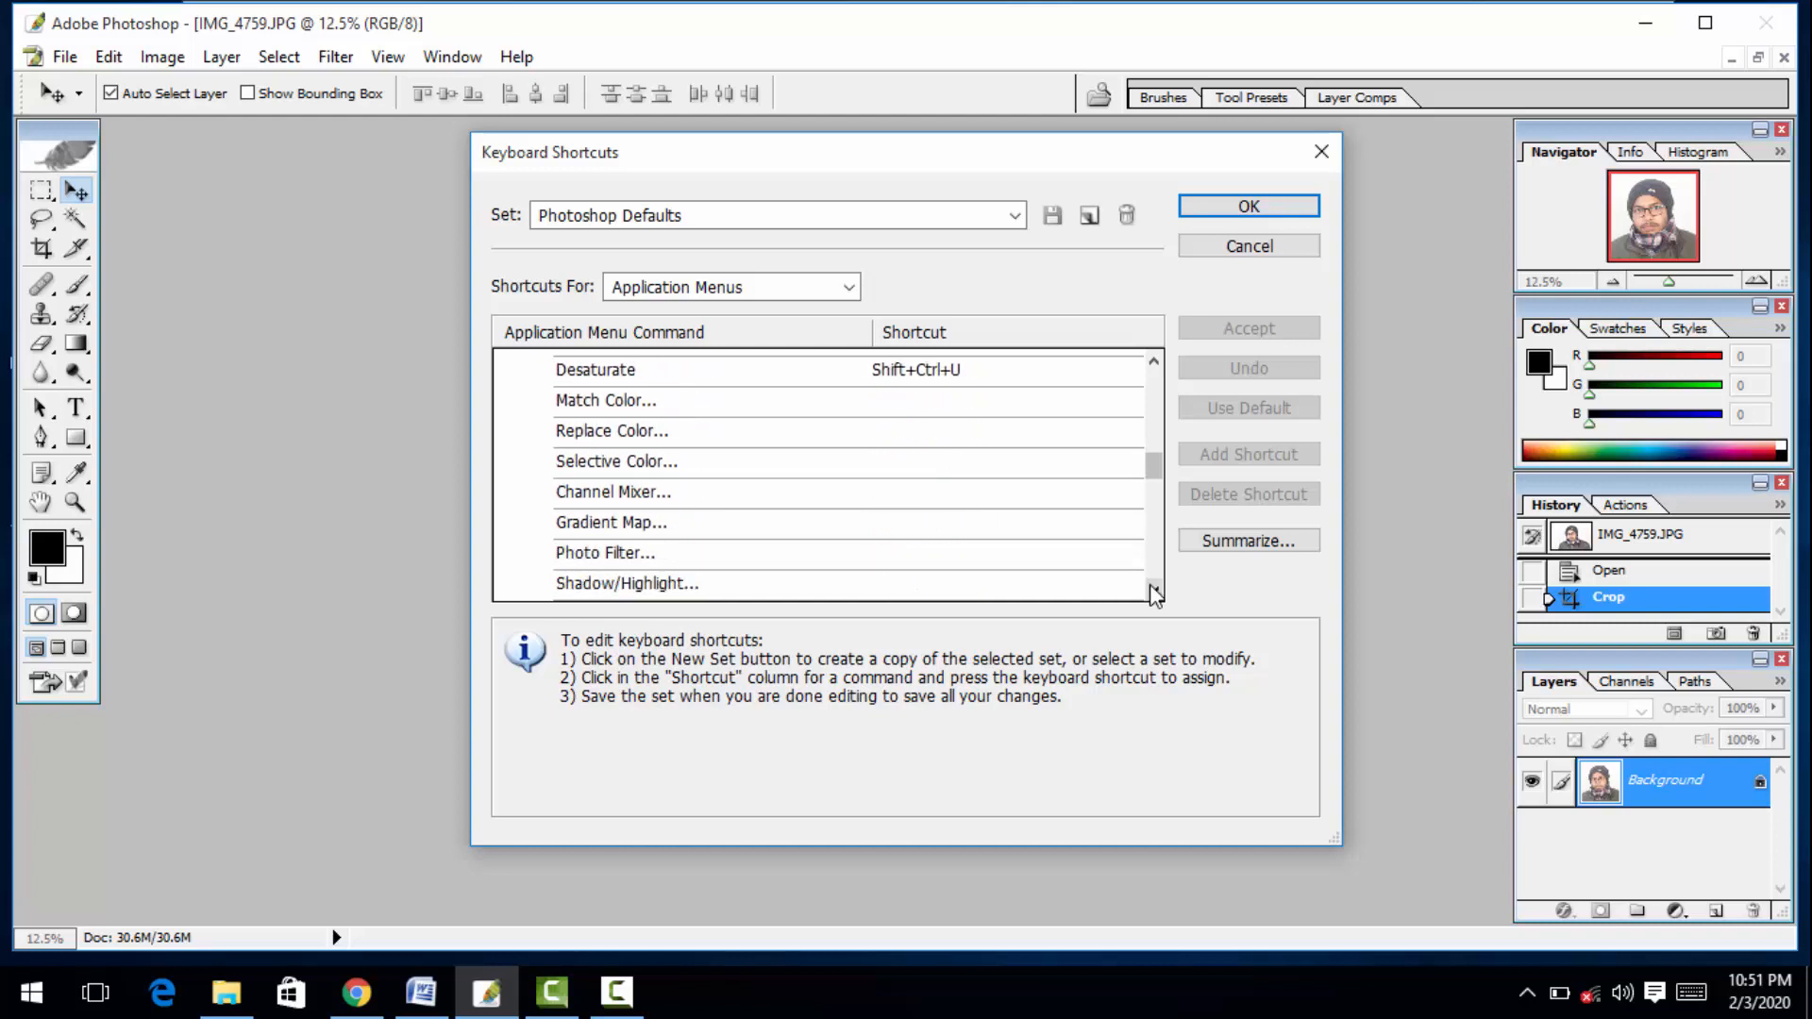
left_click(1153, 589)
left_click(1153, 590)
left_click(1153, 590)
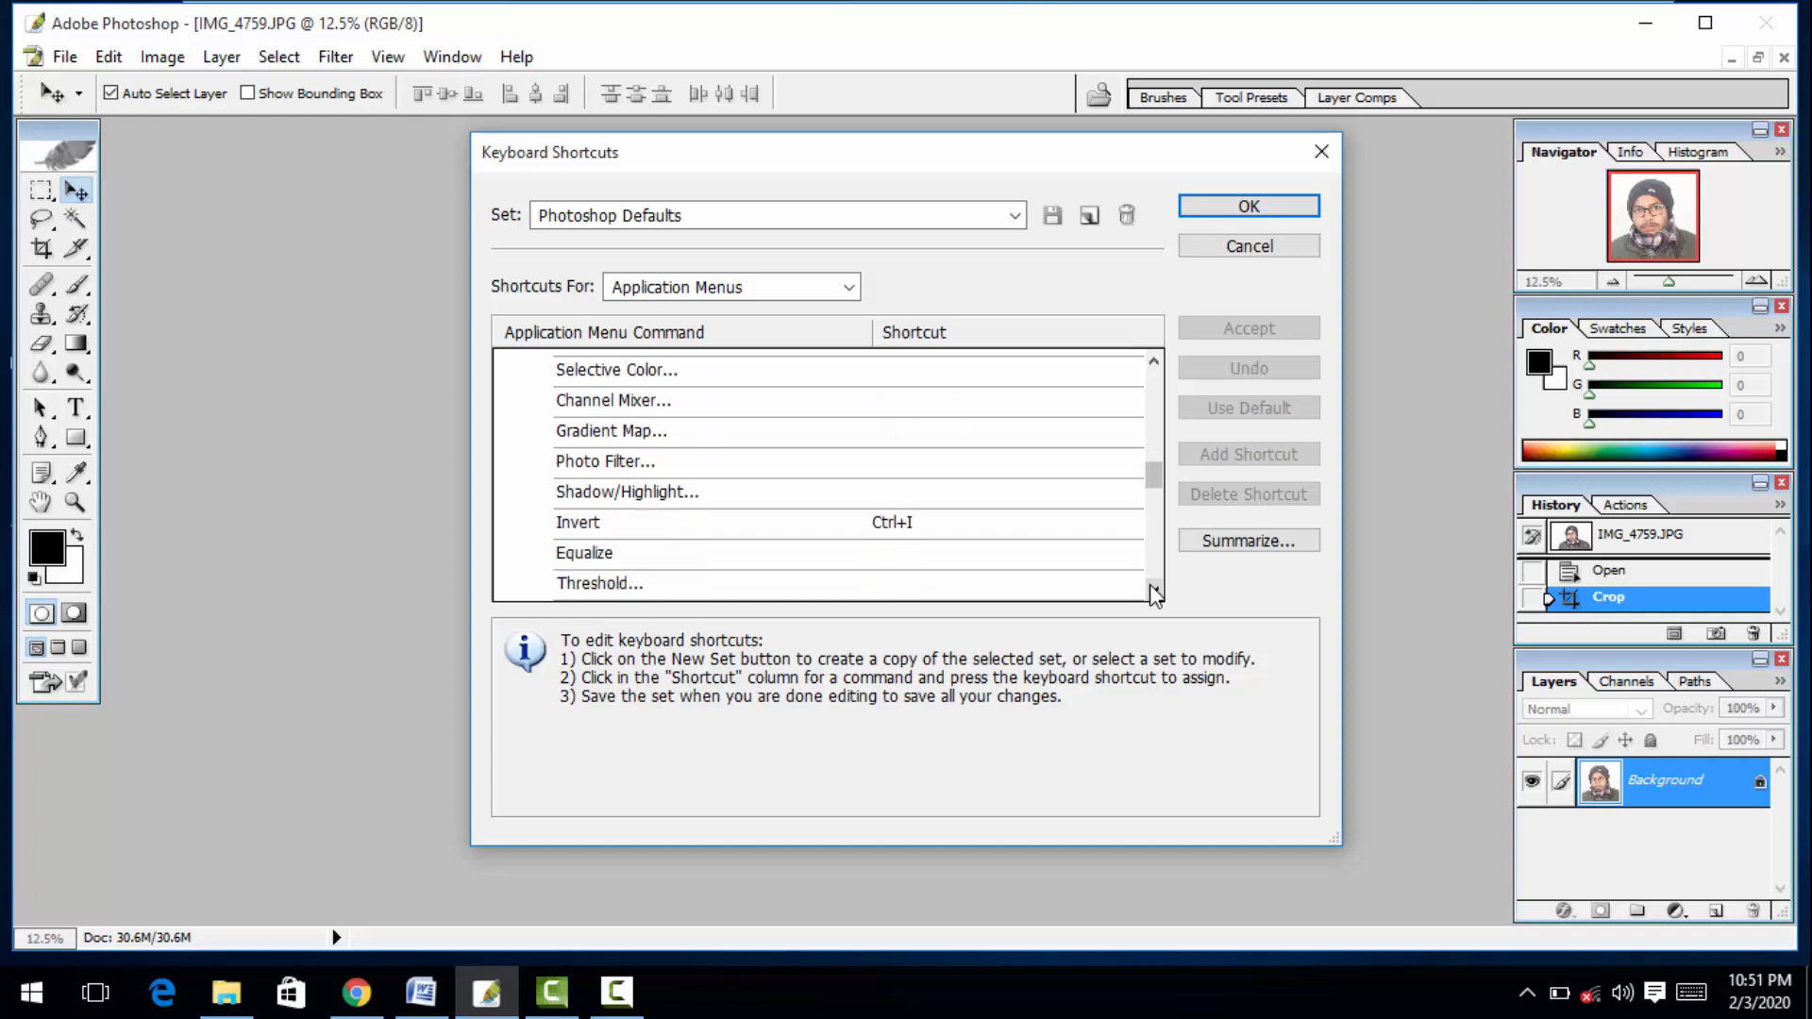
left_click(1153, 590)
left_click(1153, 590)
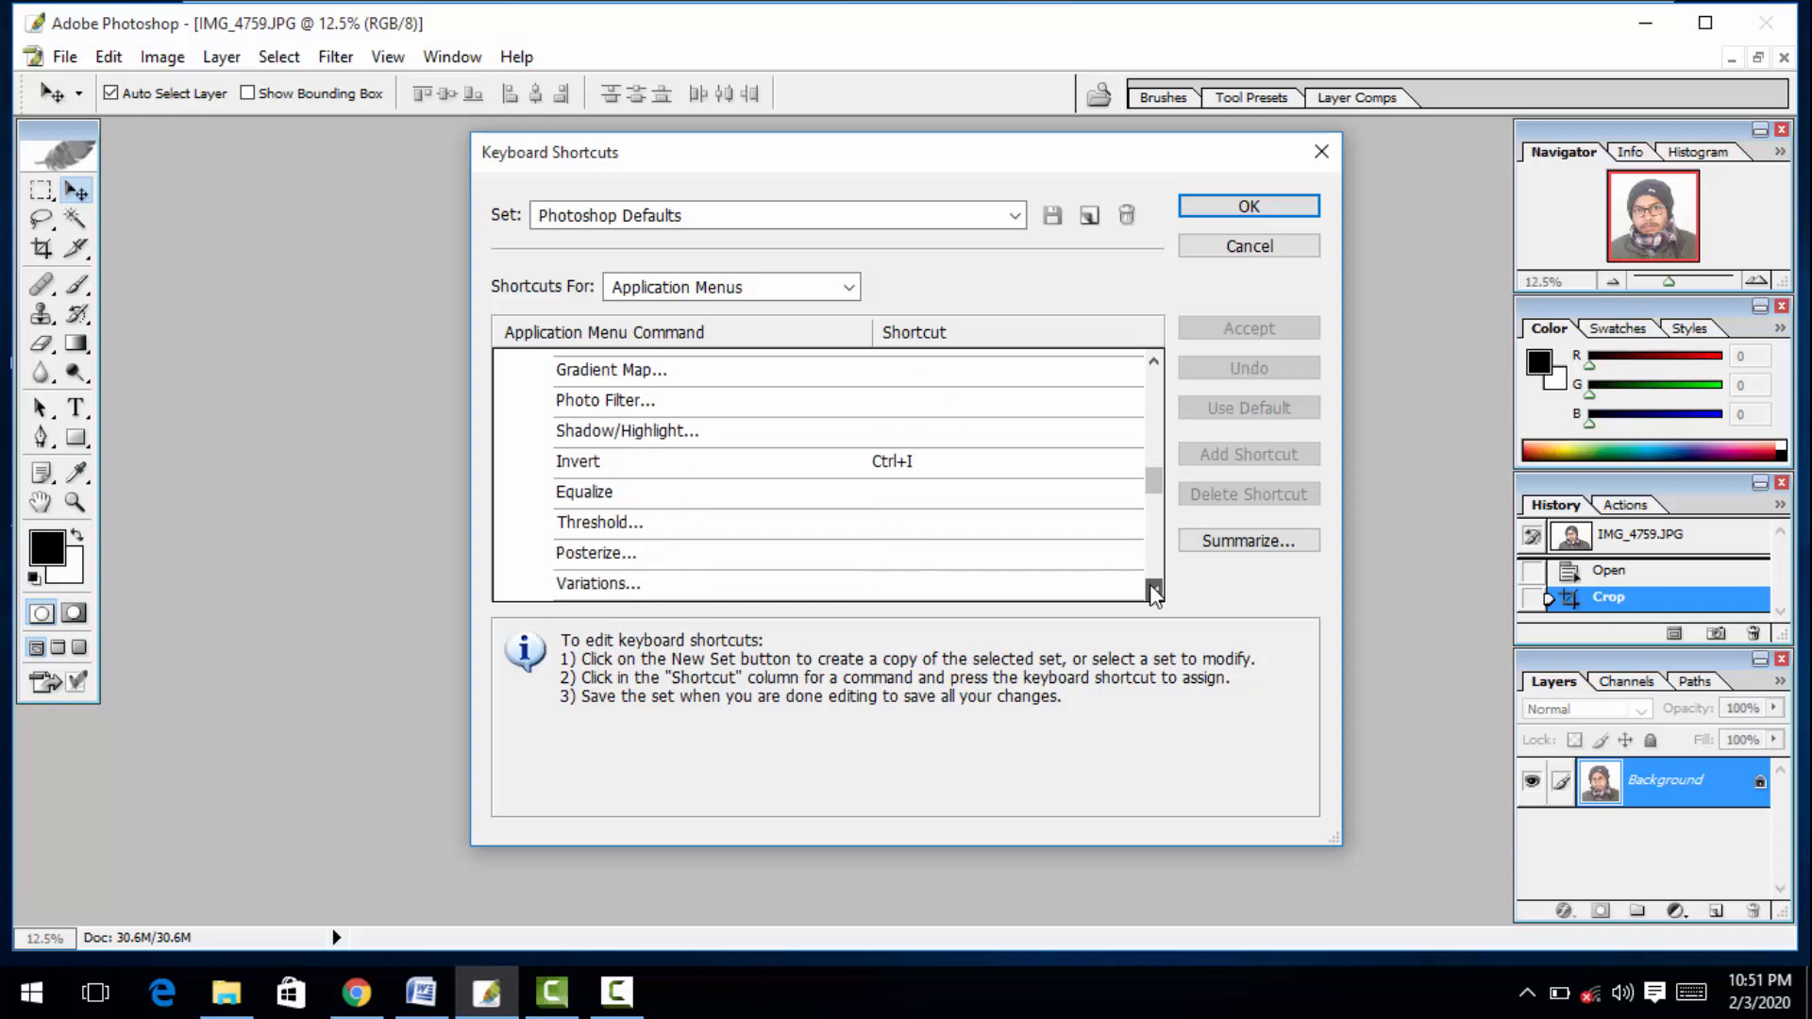
left_click(1153, 590)
left_click(1154, 590)
left_click(1154, 590)
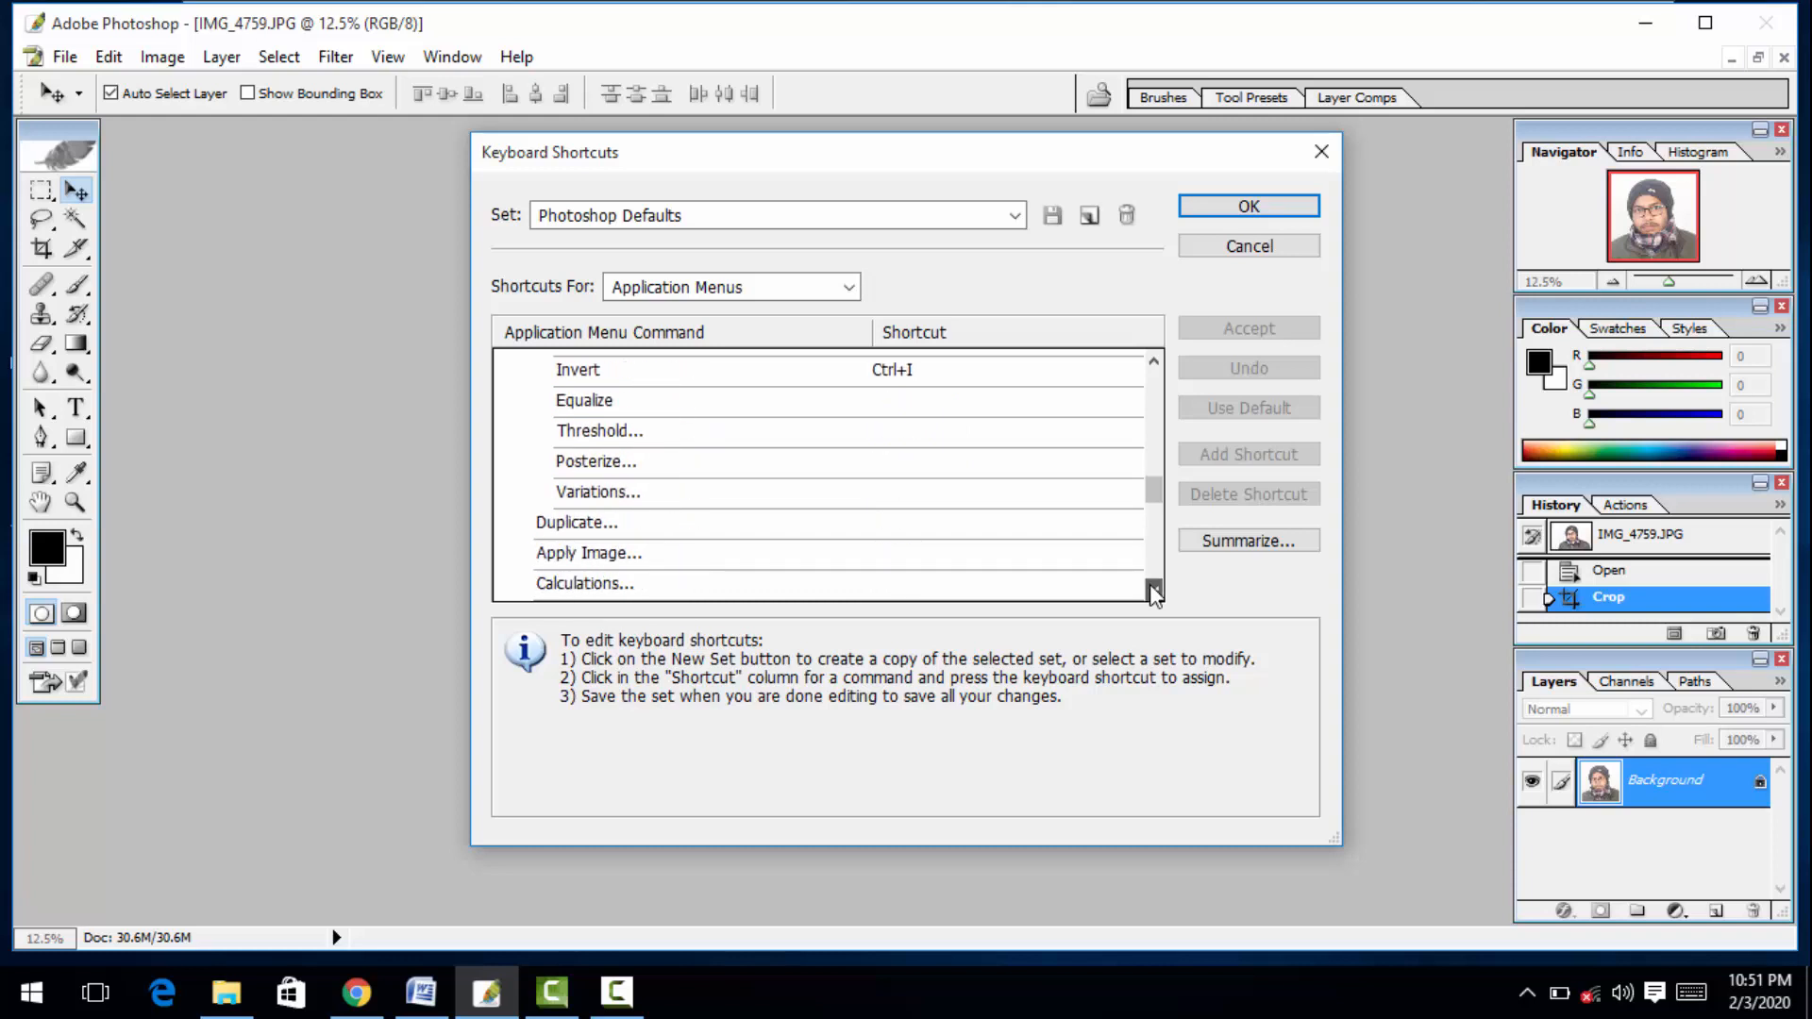
left_click(1153, 590)
left_click(1153, 590)
left_click(1153, 590)
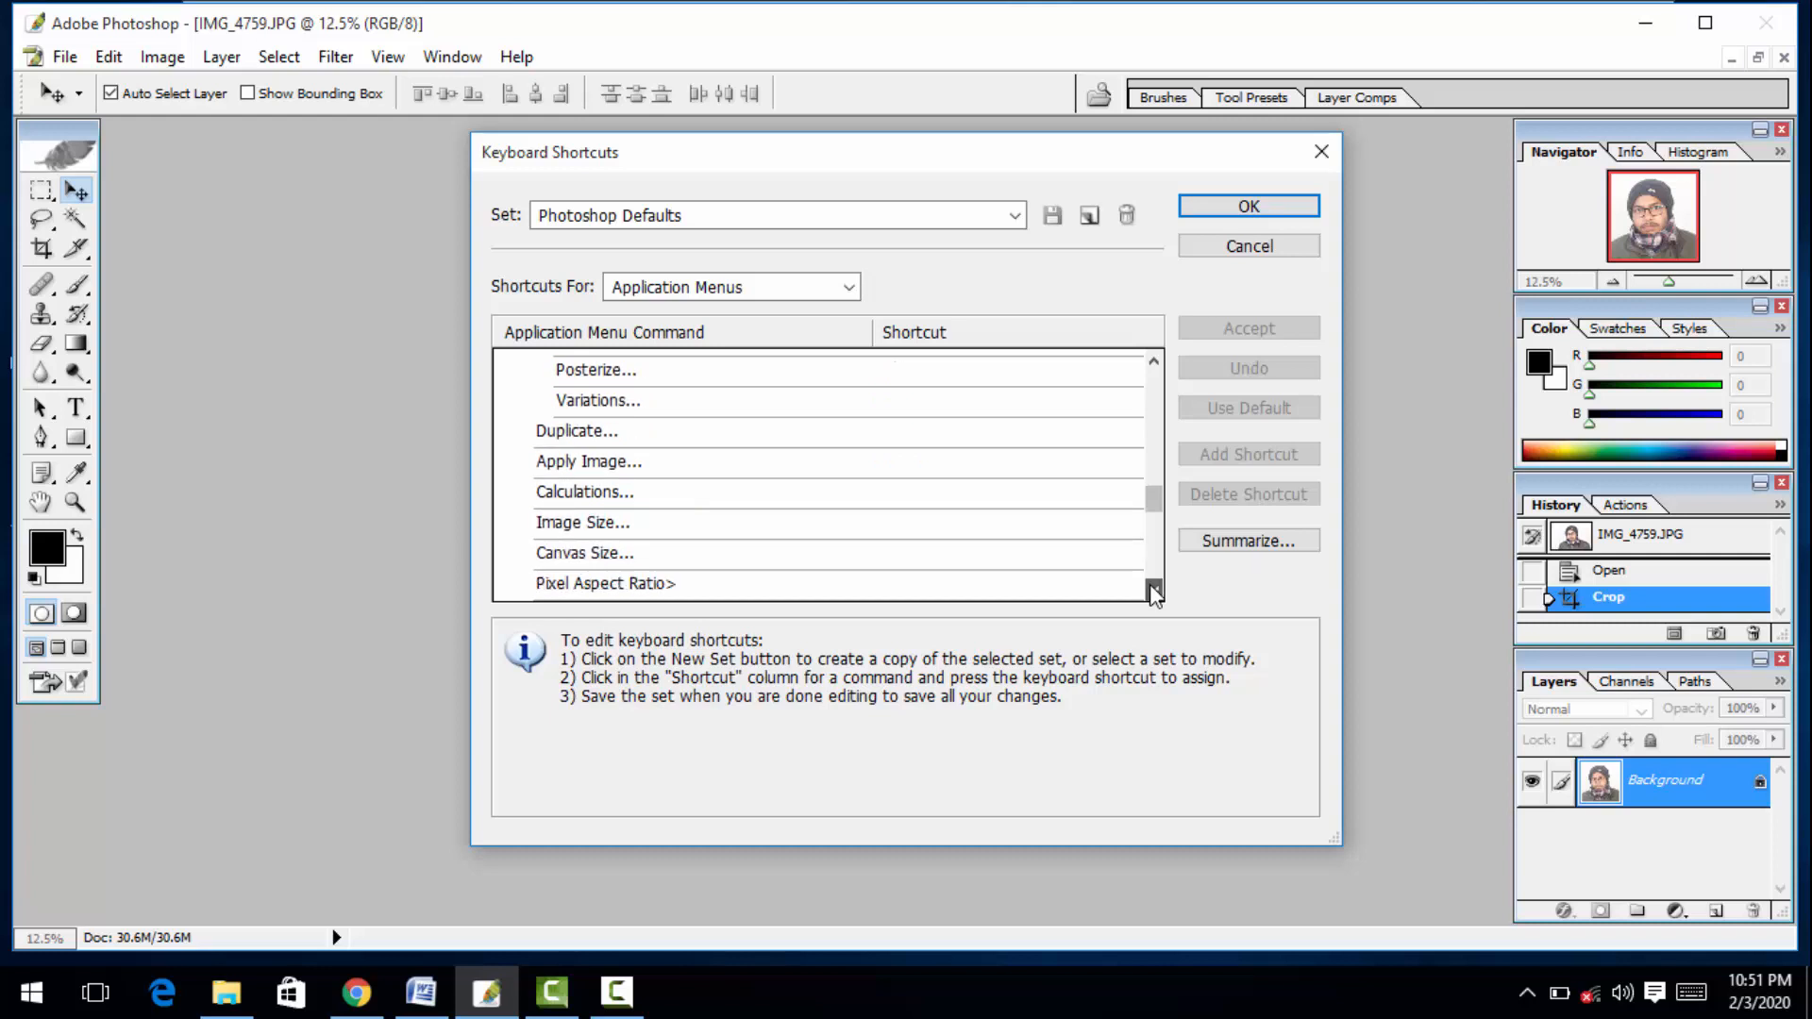
left_click(1154, 590)
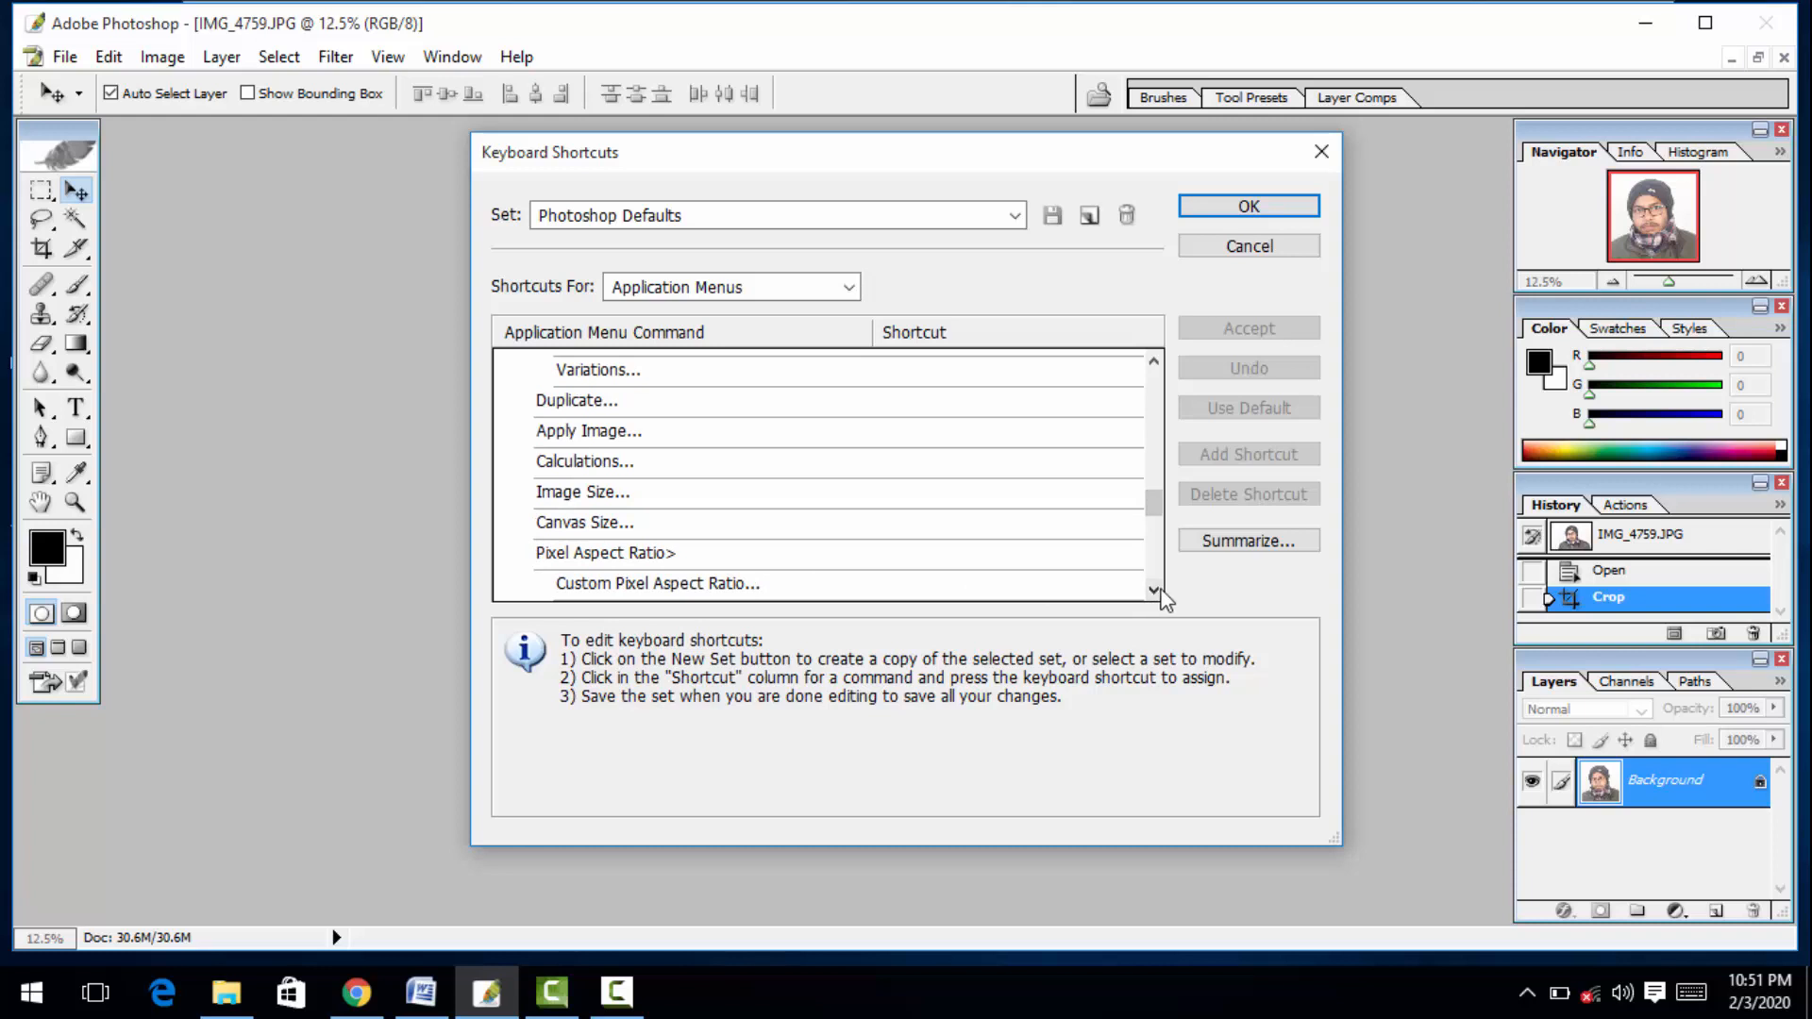
Assign F7 as the shortcut for the Rotate Canvas 90° CW command and save the shortcut settings.
left_click(1142, 586)
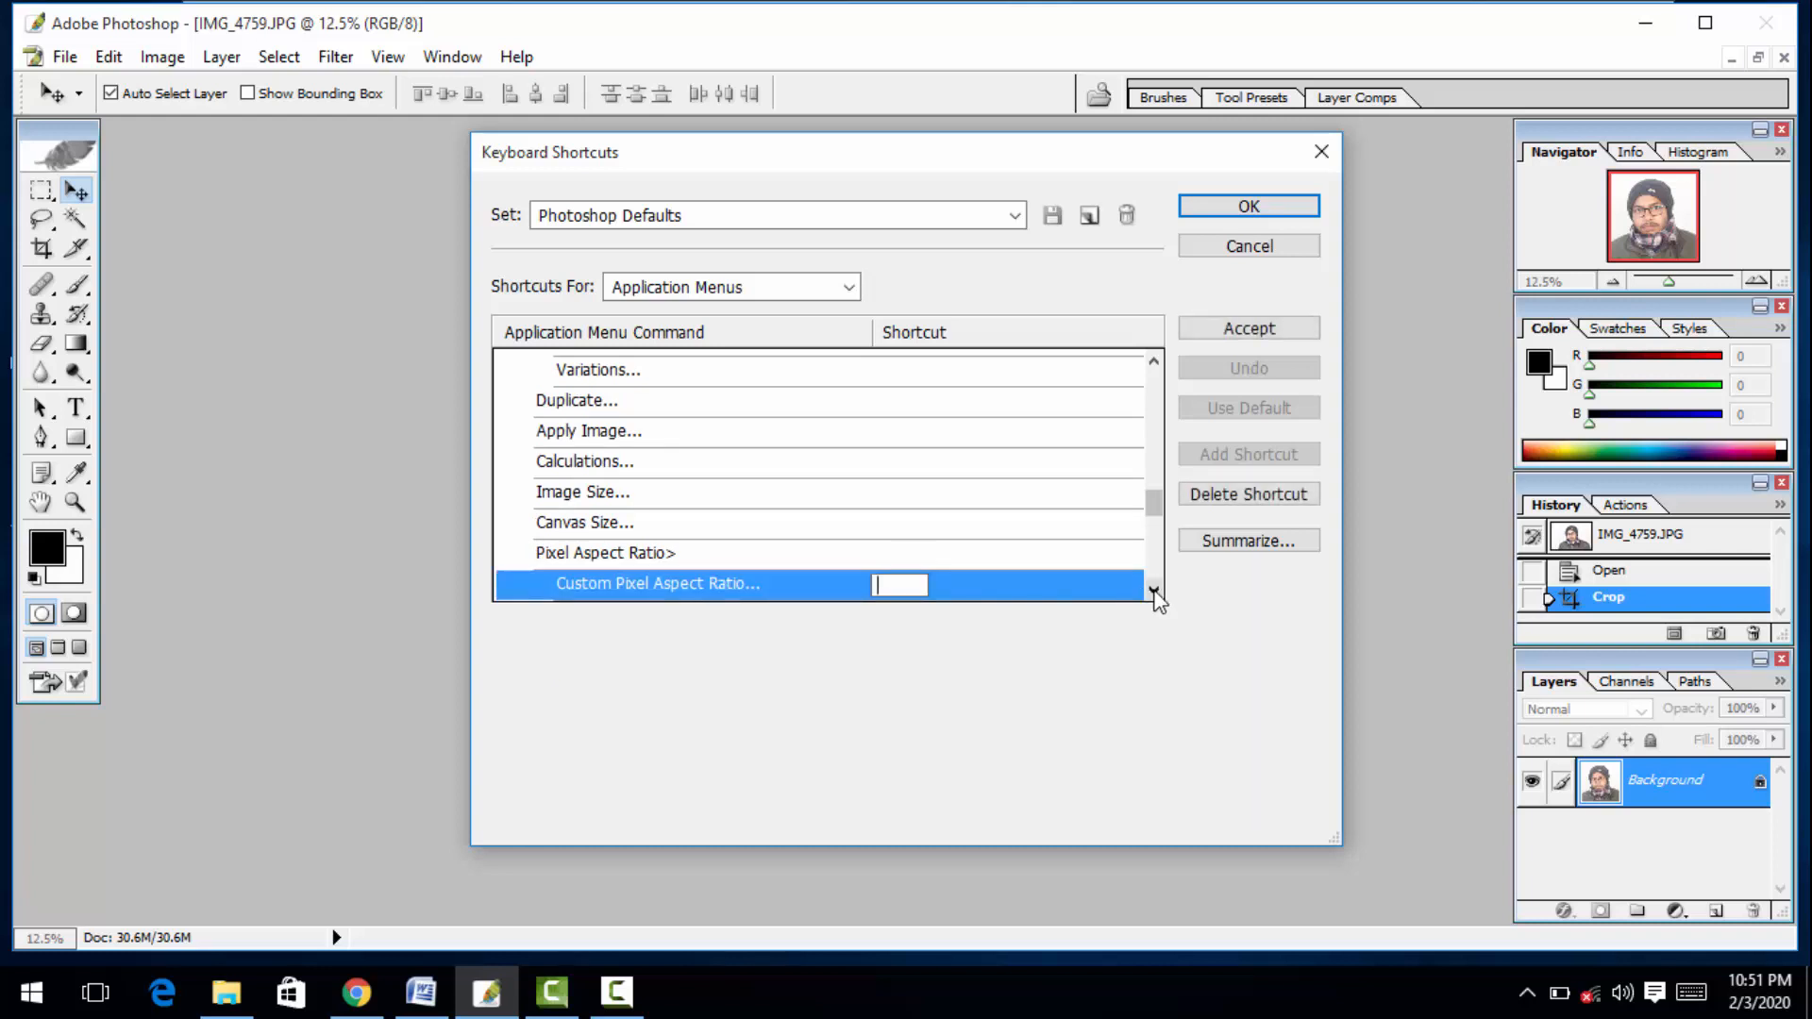
left_click(1154, 590)
double_click(1153, 590)
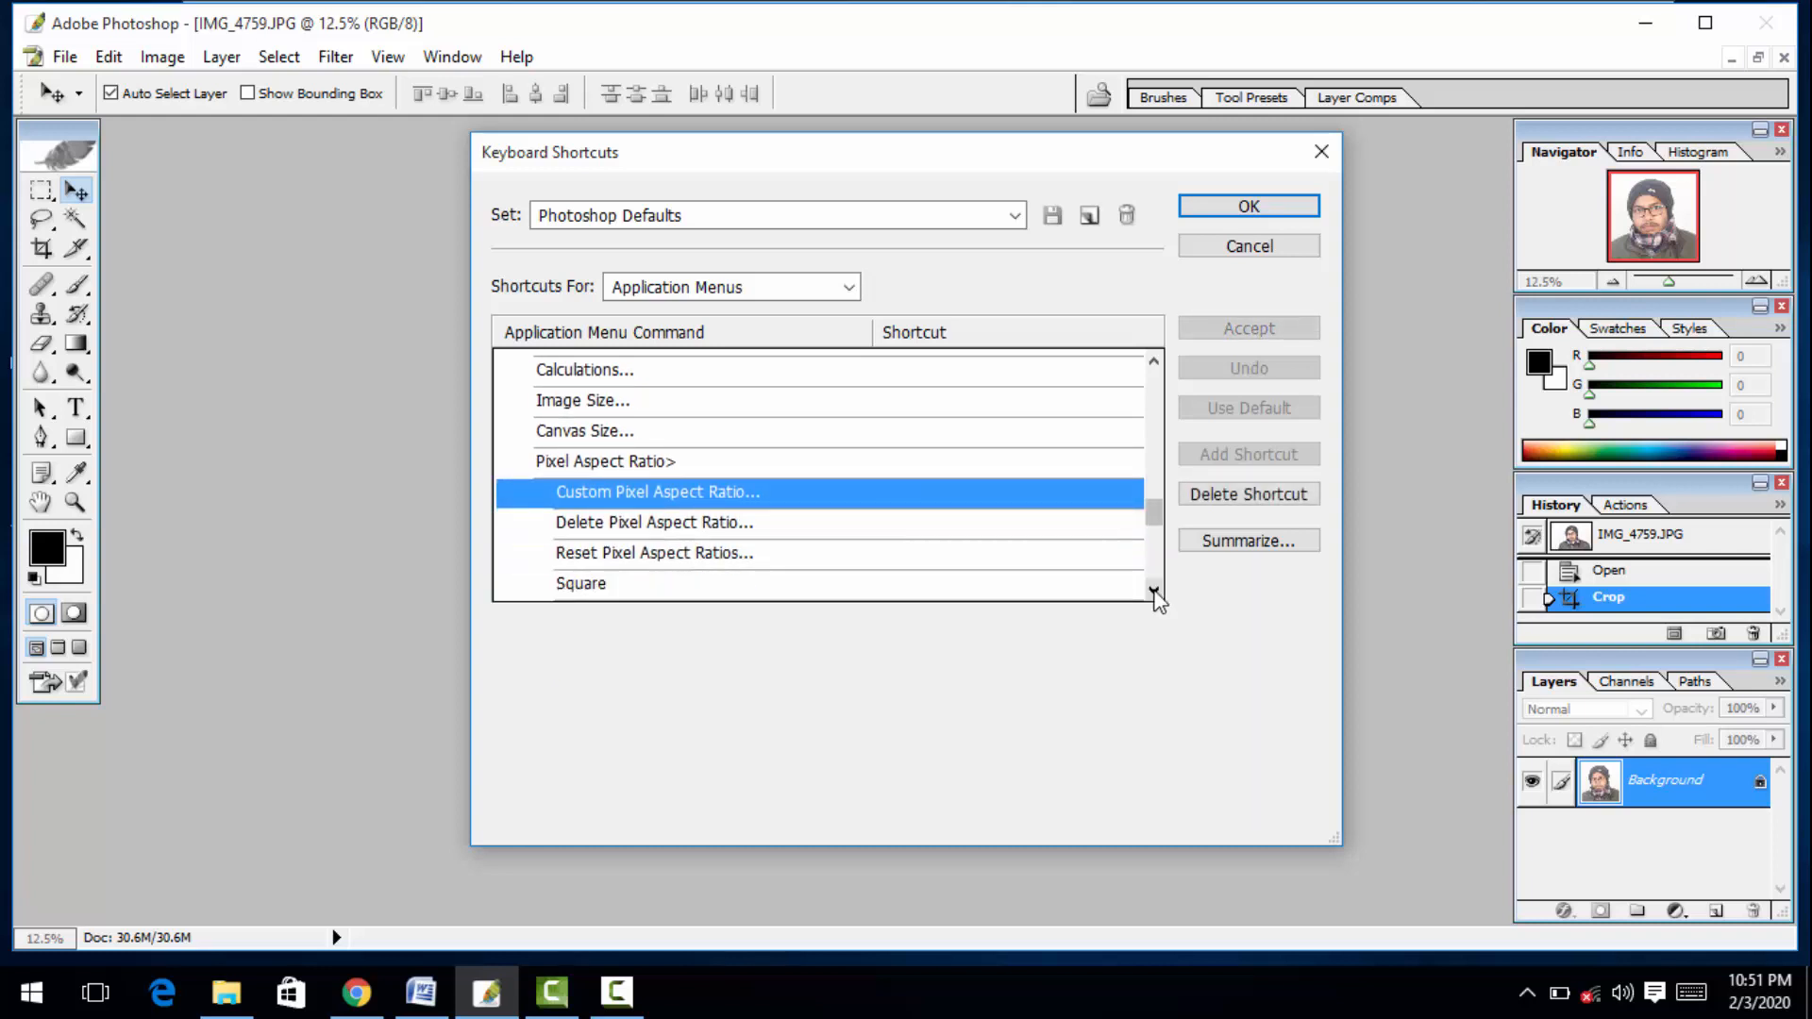
left_click(1153, 590)
left_click(1154, 590)
left_click(1153, 590)
left_click(1153, 590)
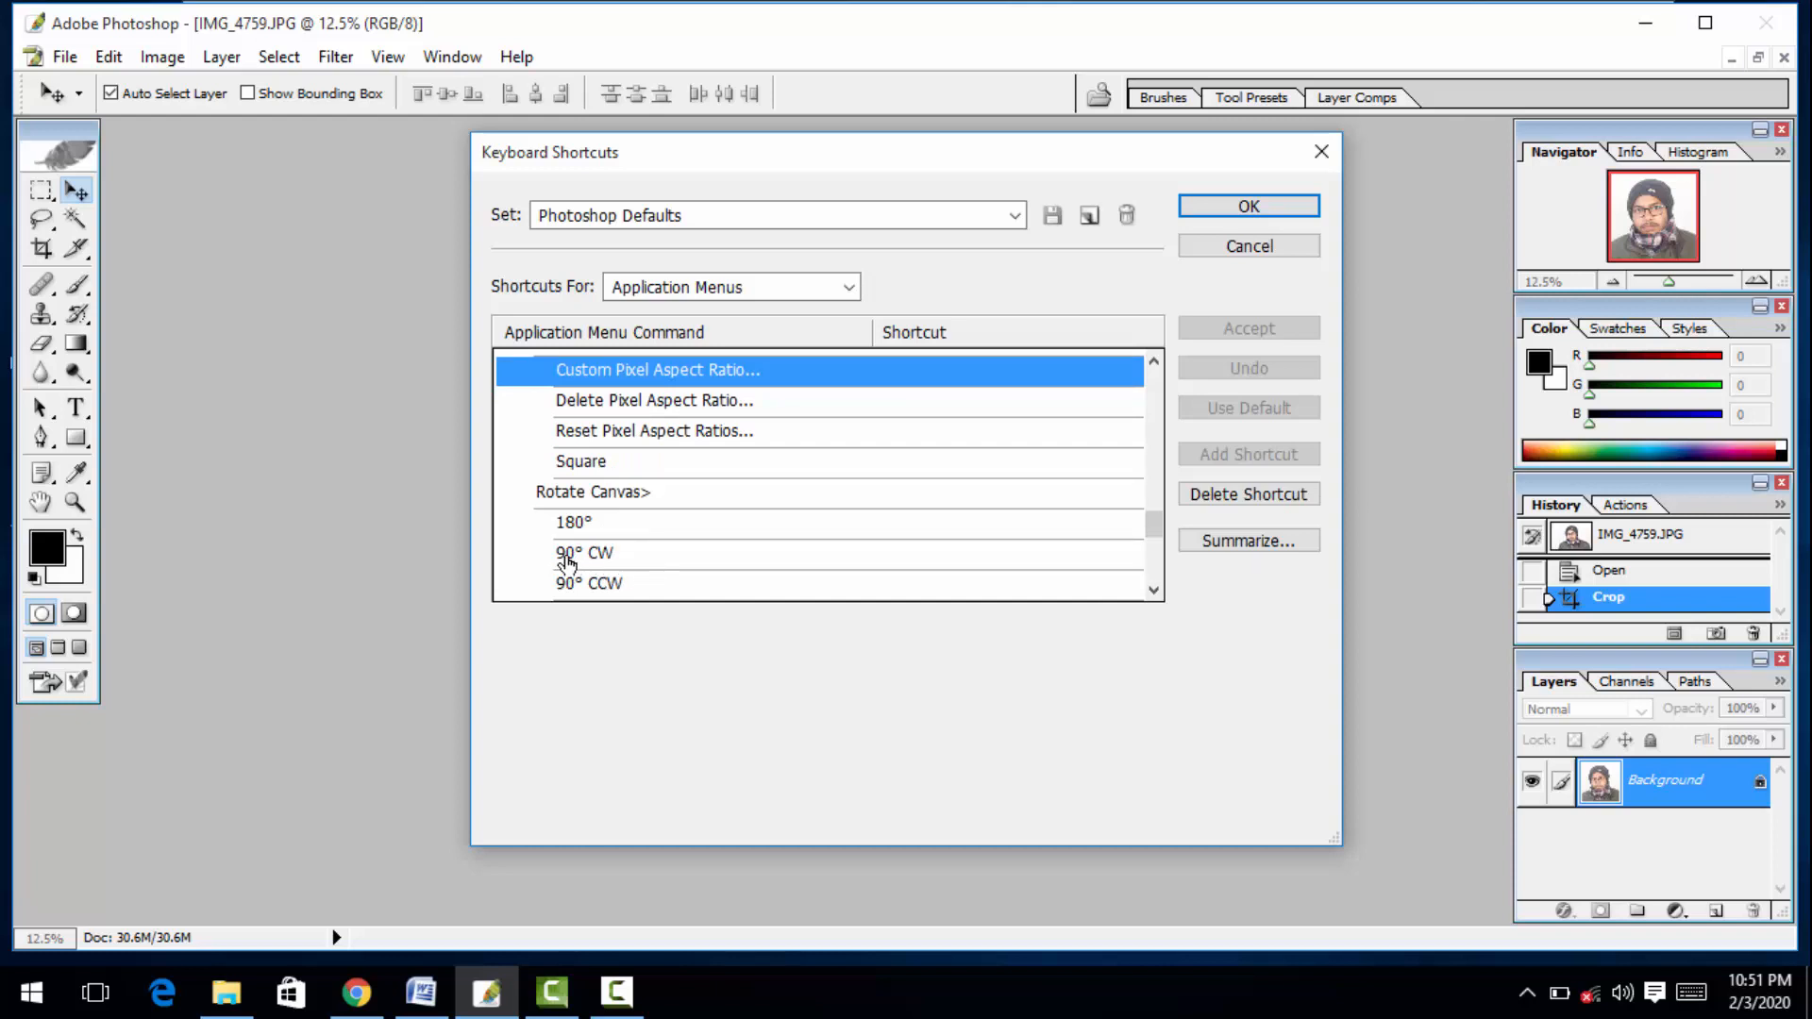
left_click(647, 564)
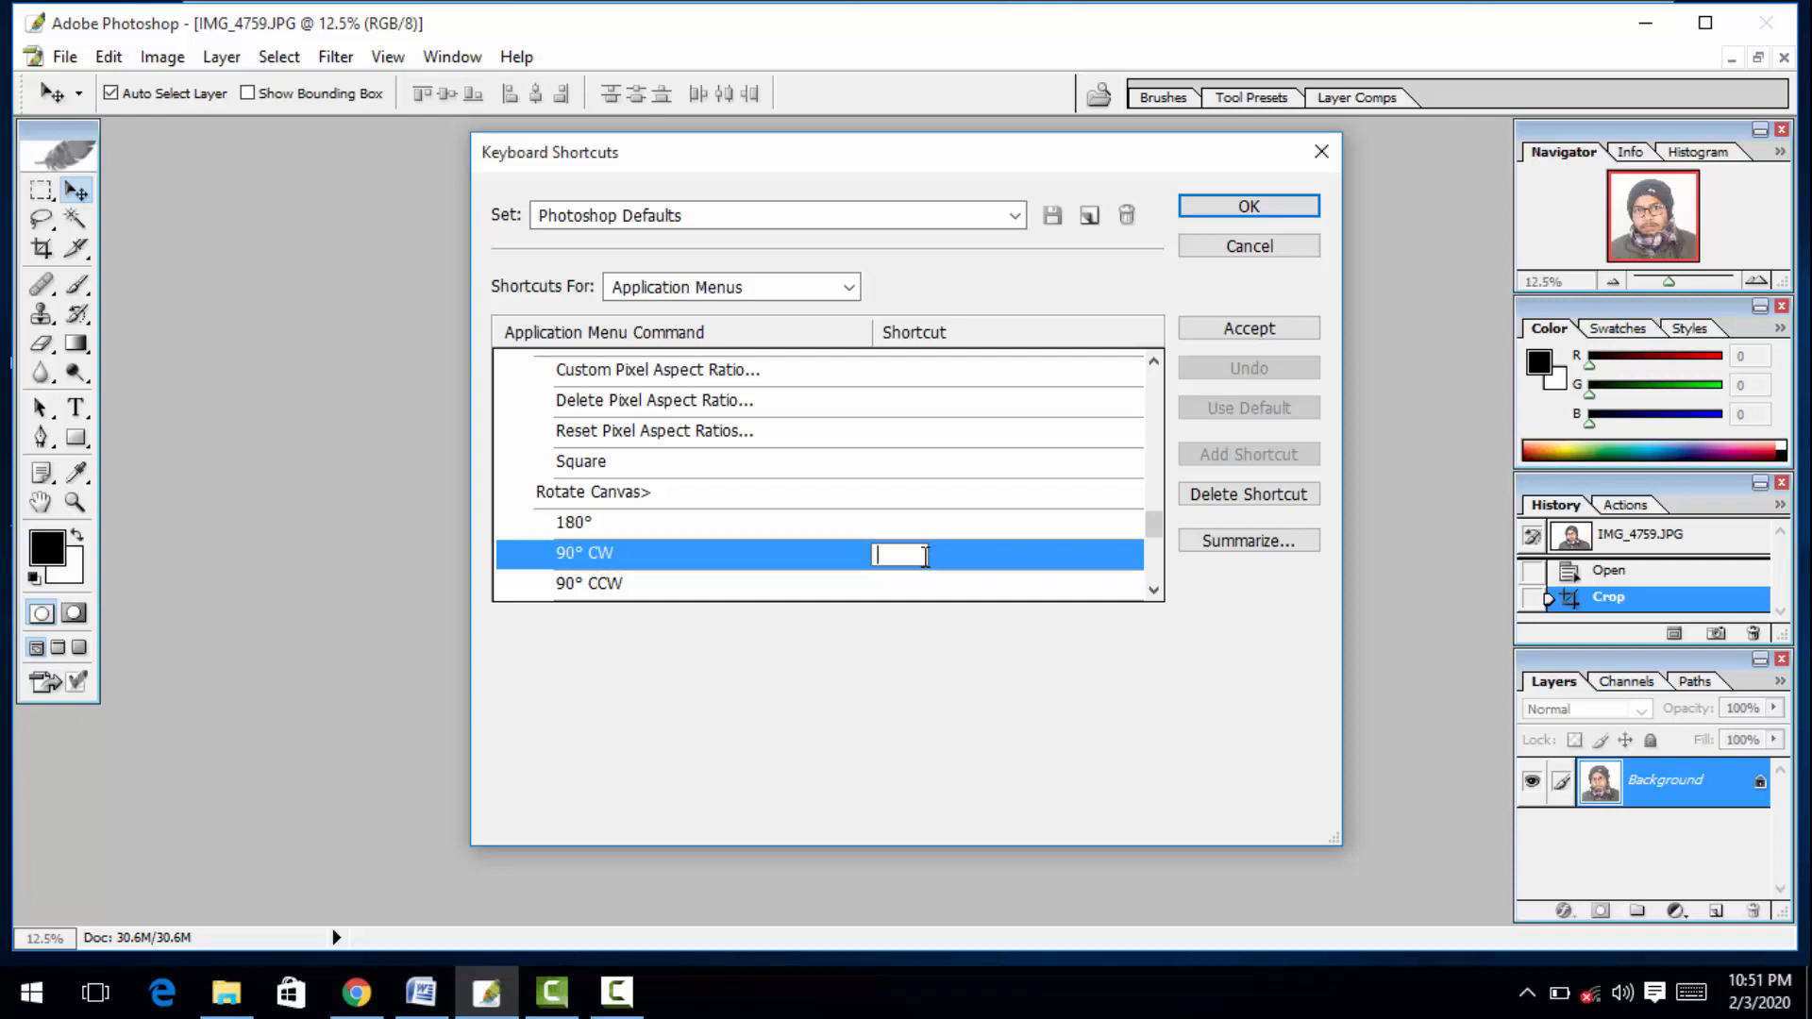
key("F7")
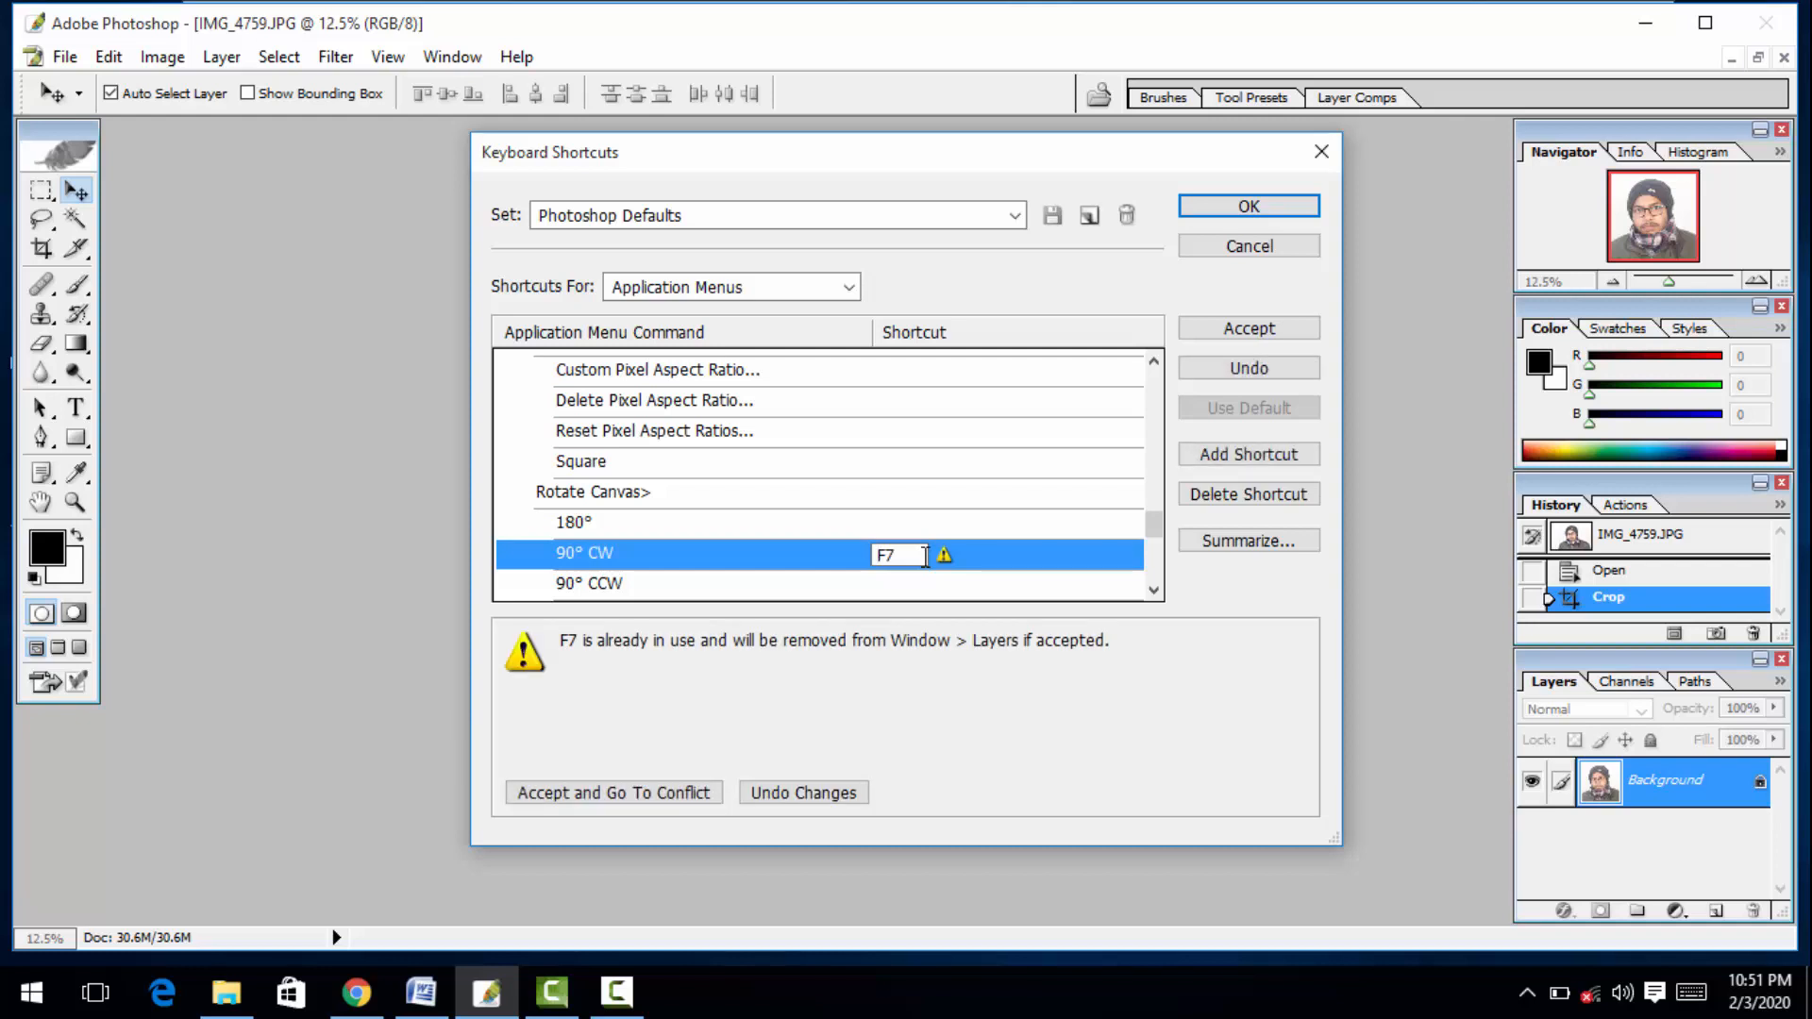
left_click(1198, 204)
left_click(1198, 204)
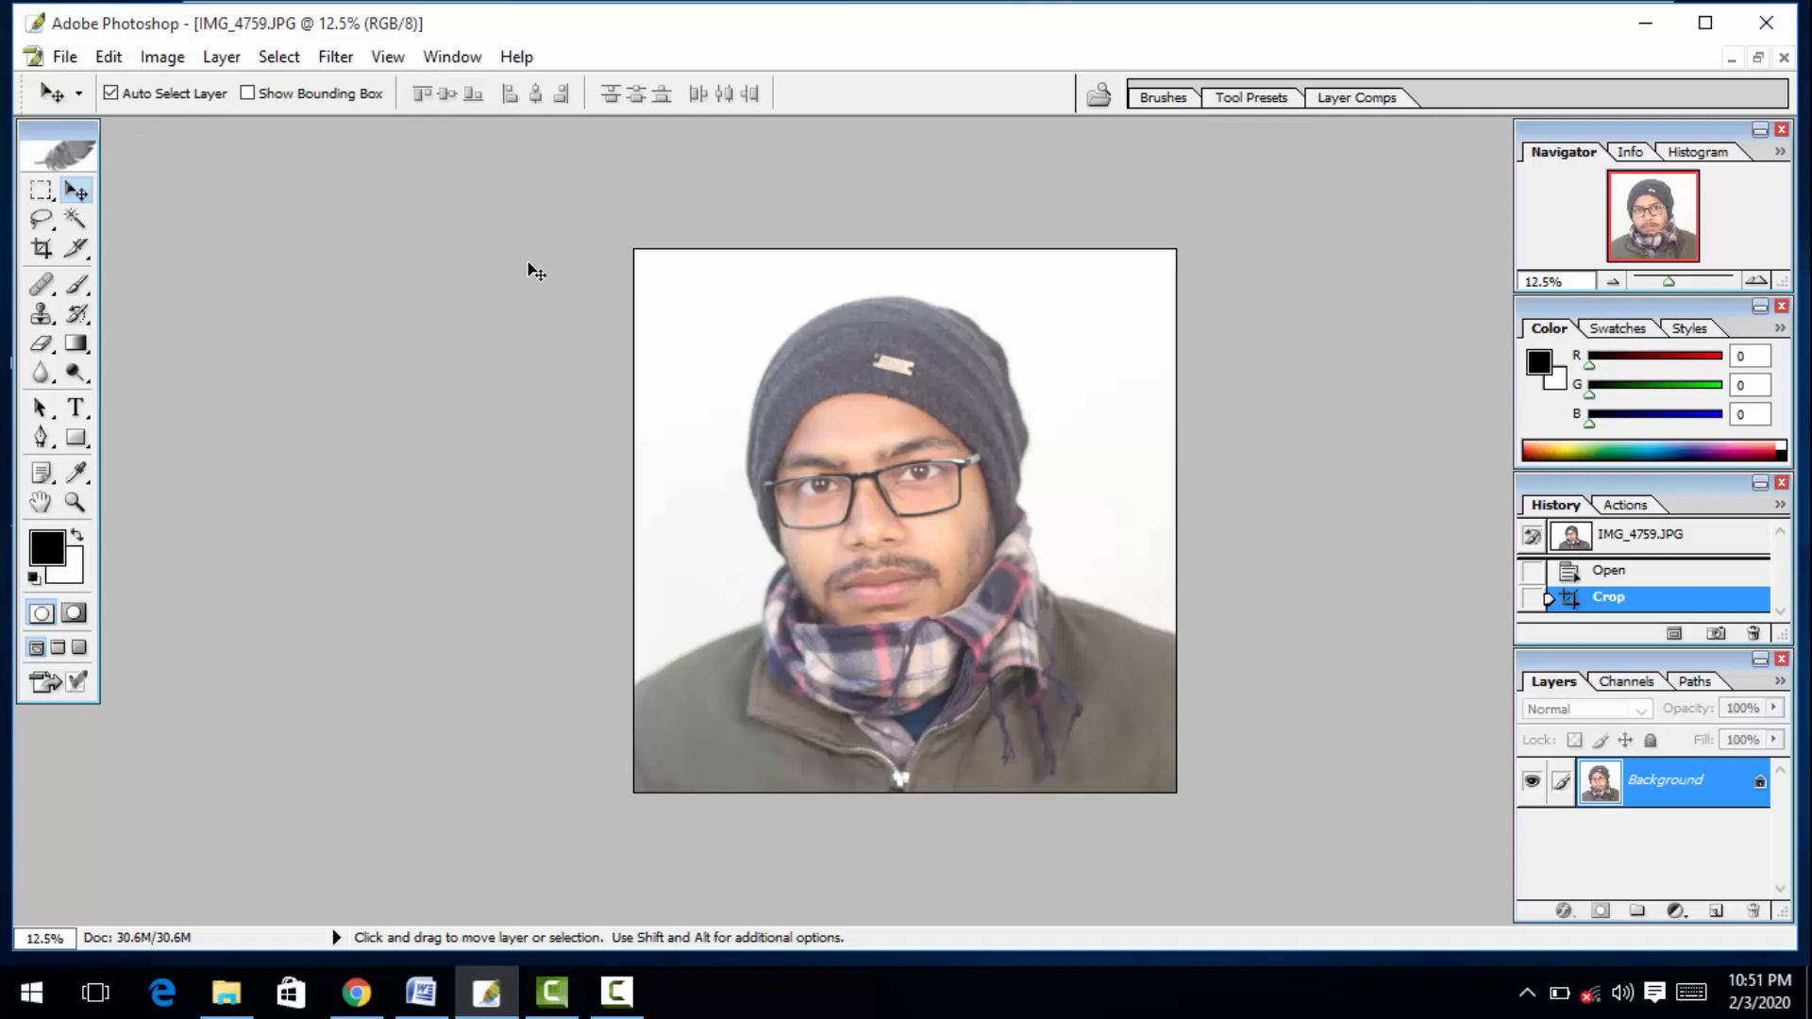
Test the new 90° CW shortcut by rotating the canvas repeatedly through full turns until the portrait is upright again.
key("F7")
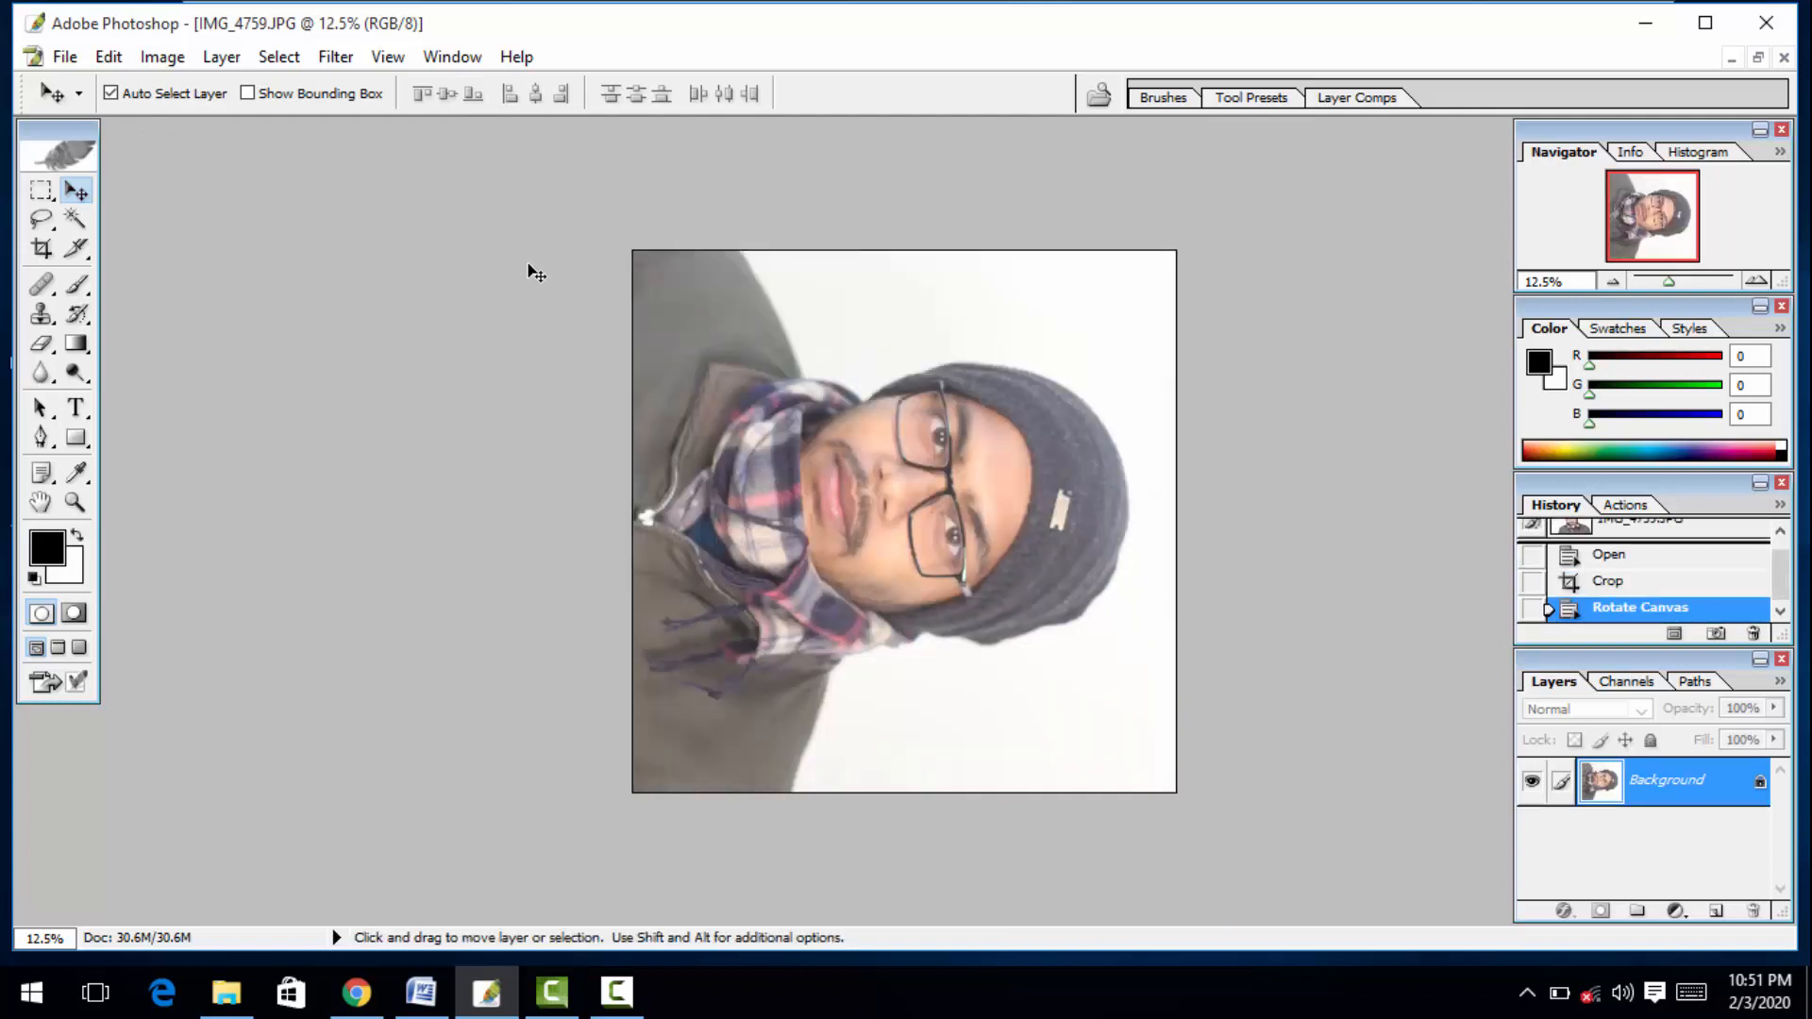
key("F7")
key("F7")
key("F7")
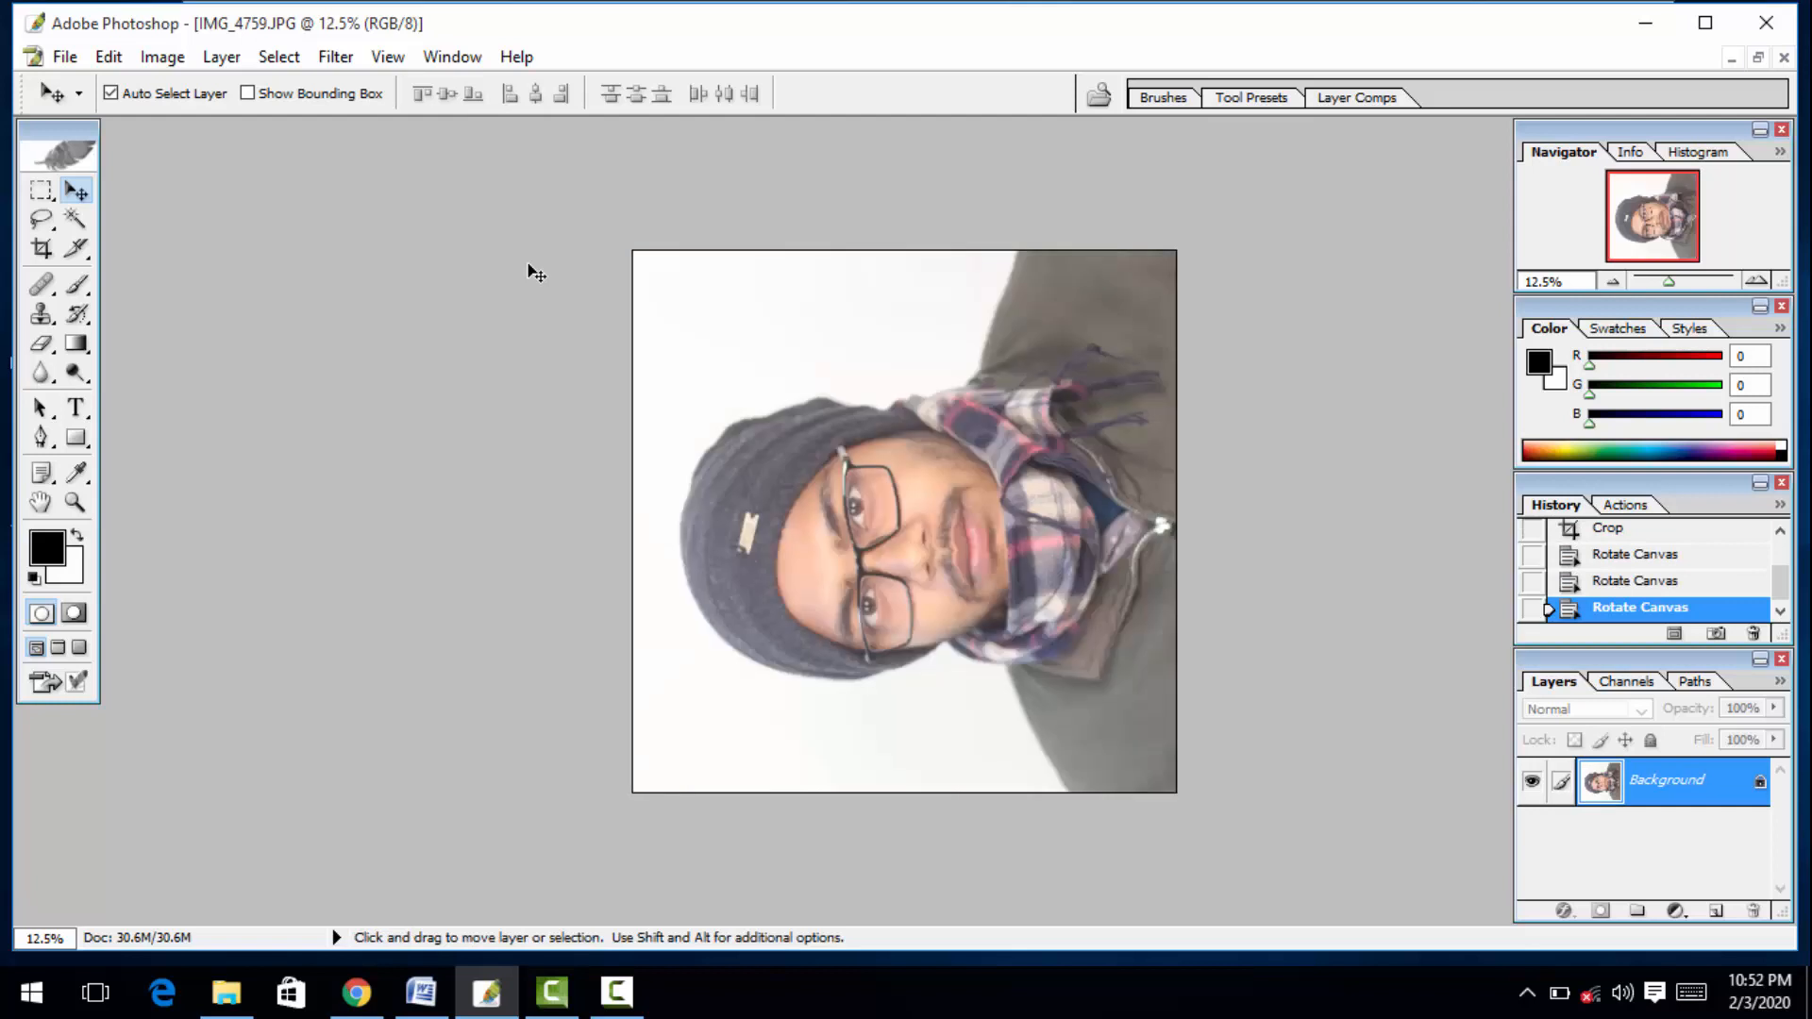
key("F7")
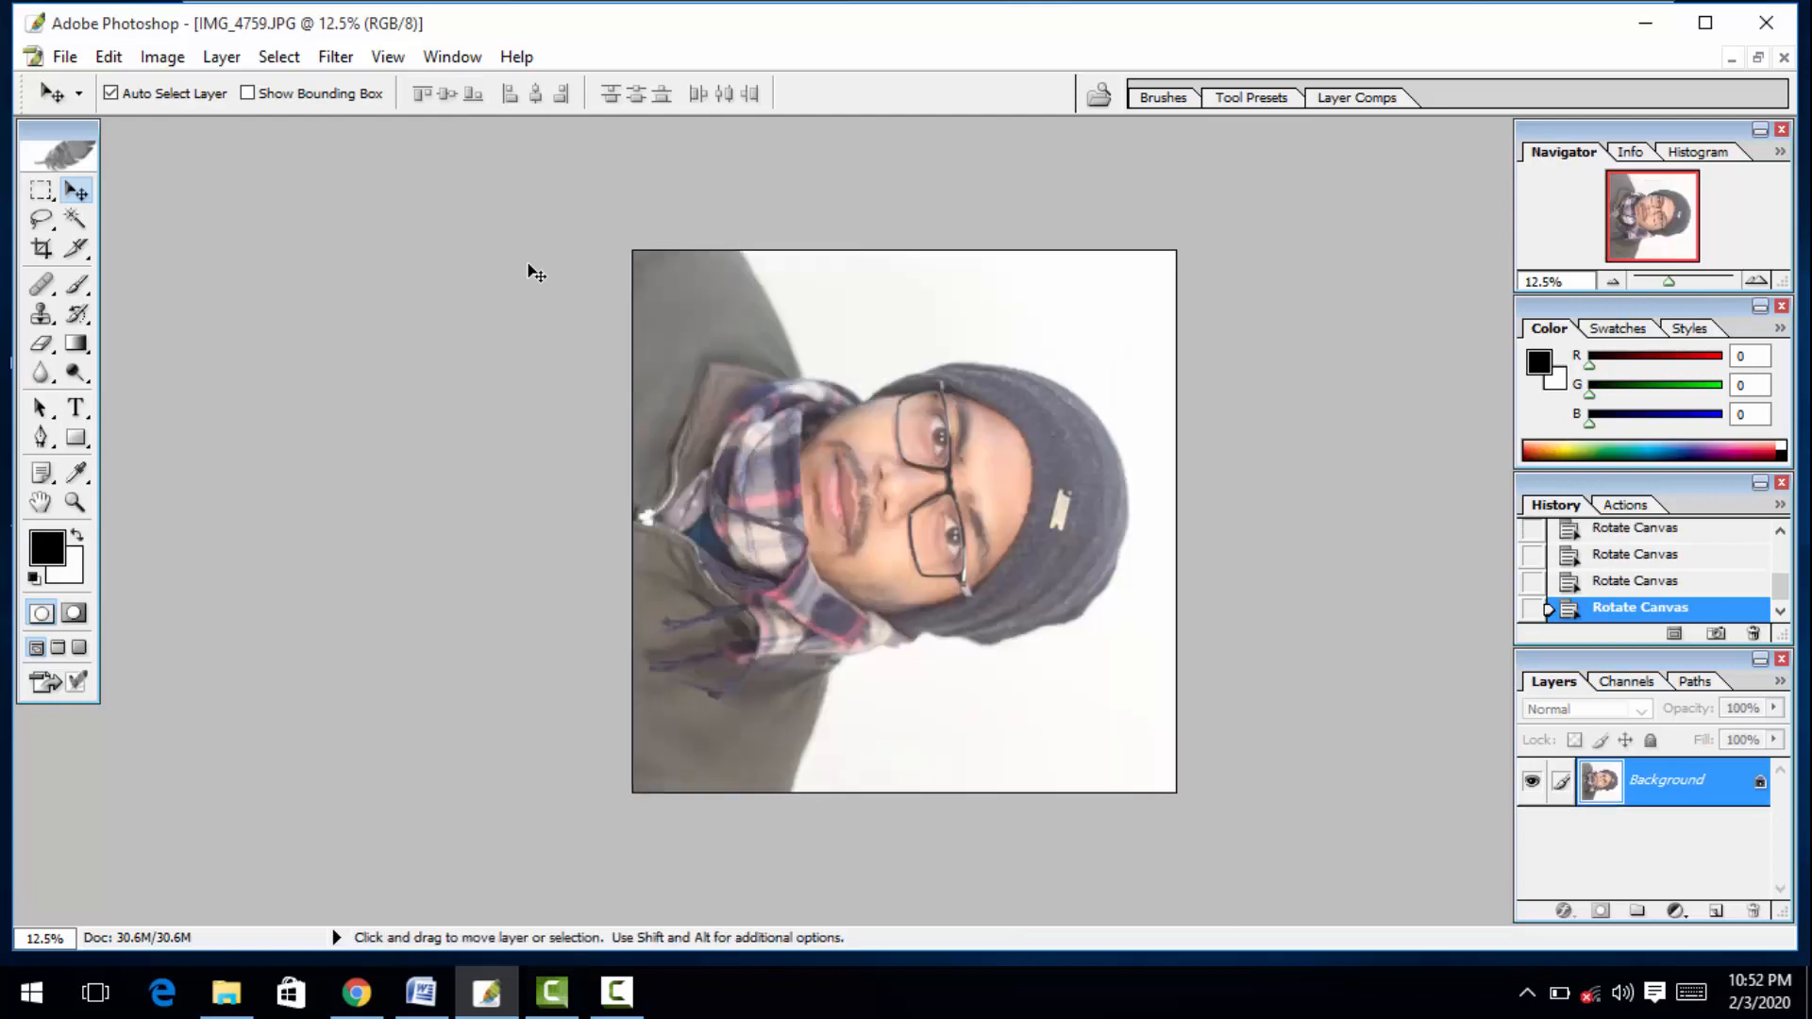
key("F7")
key("F7")
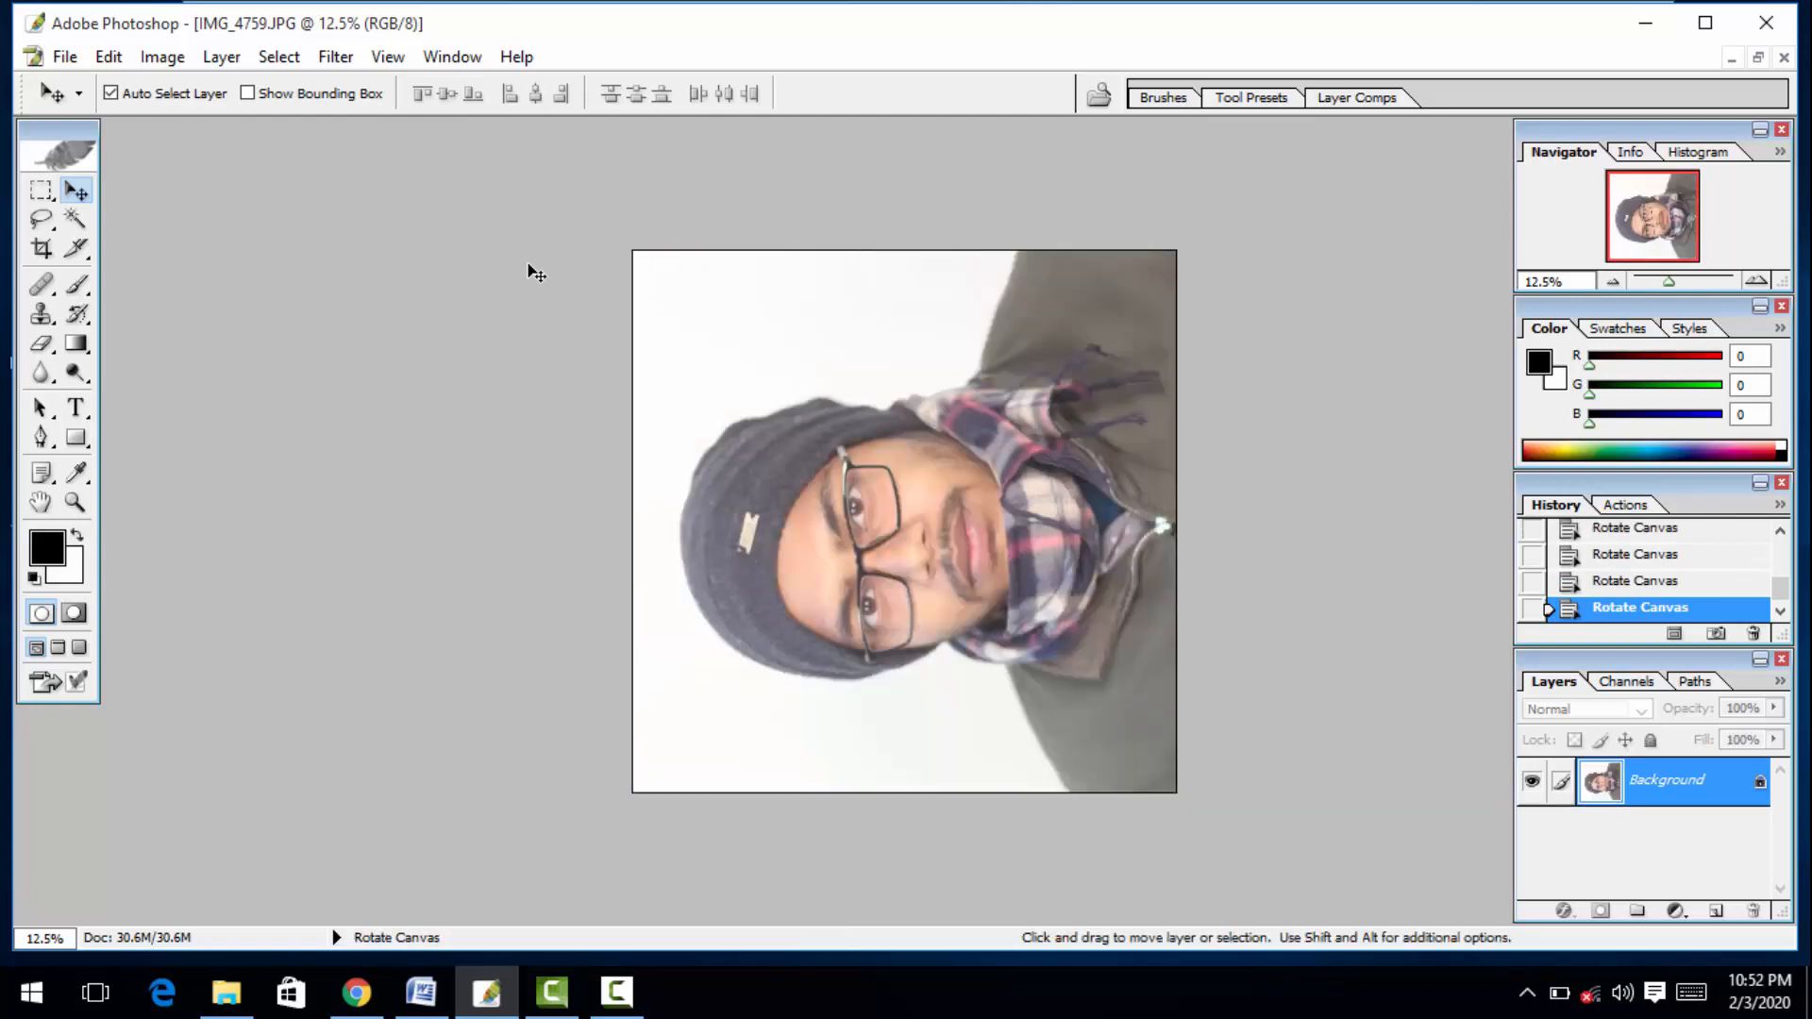
key("F7")
key("F7")
key("F7")
key("F7")
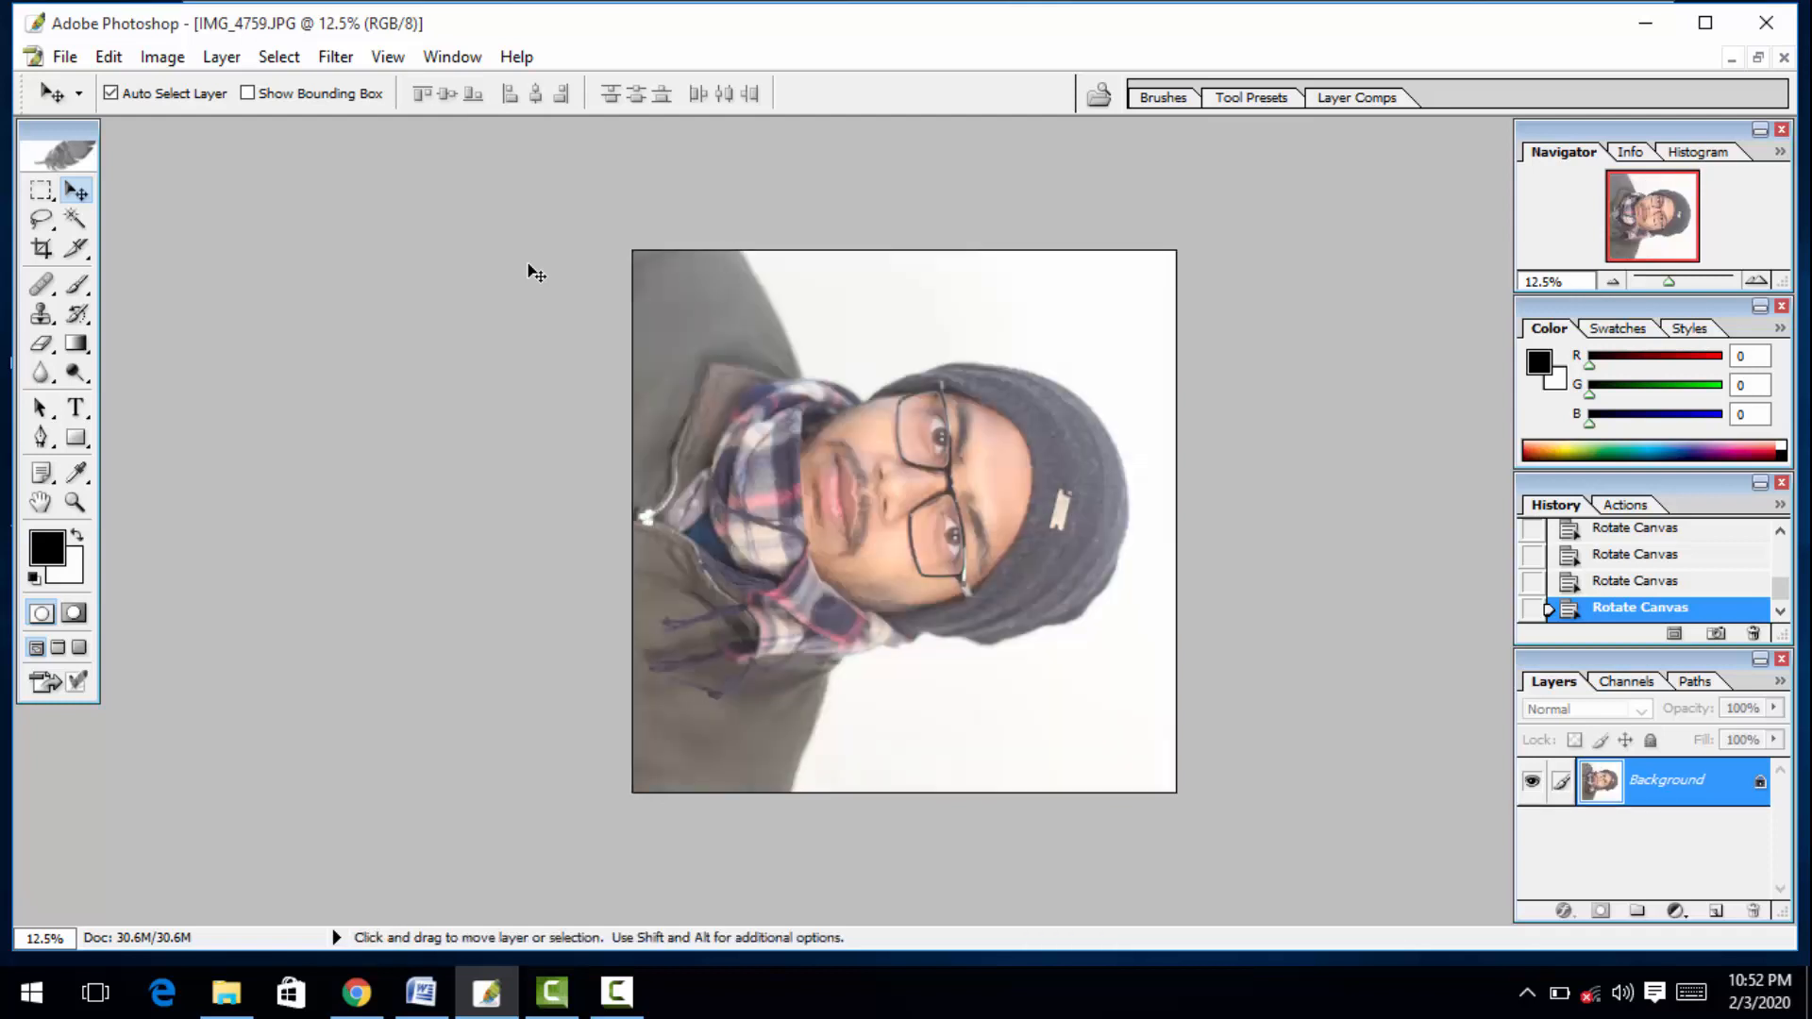
key("F7")
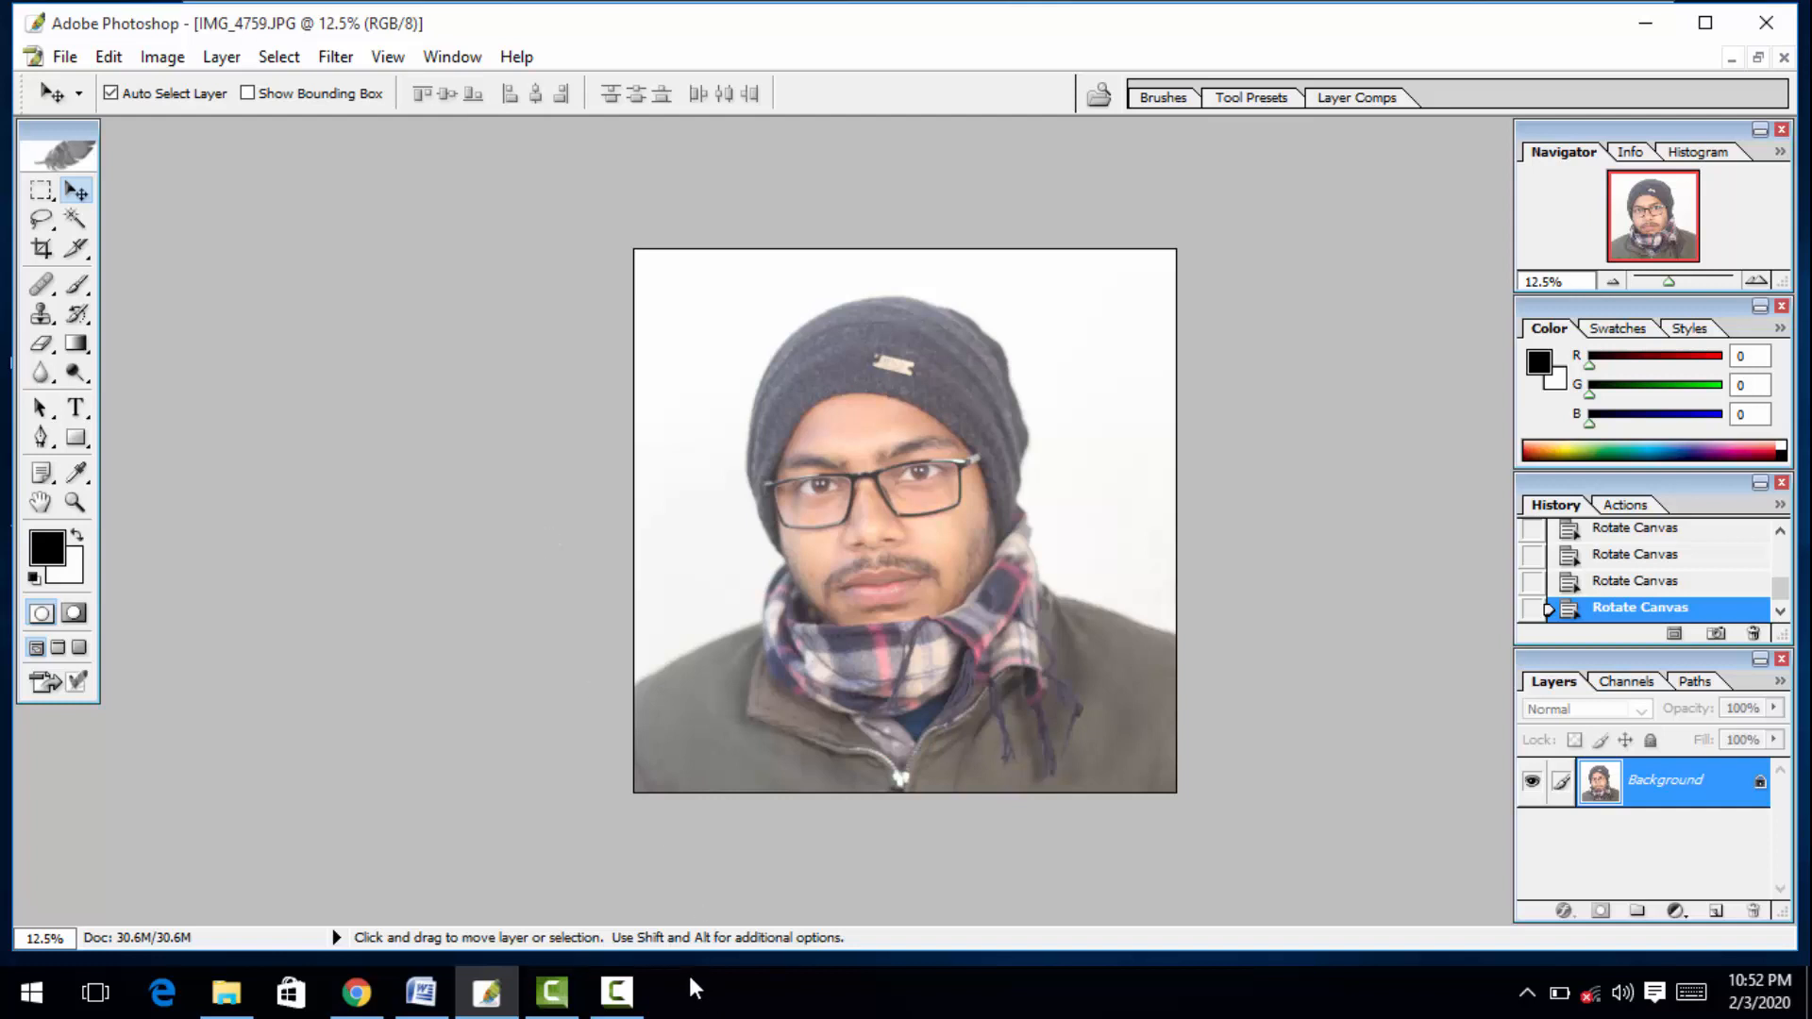
left_click(616, 991)
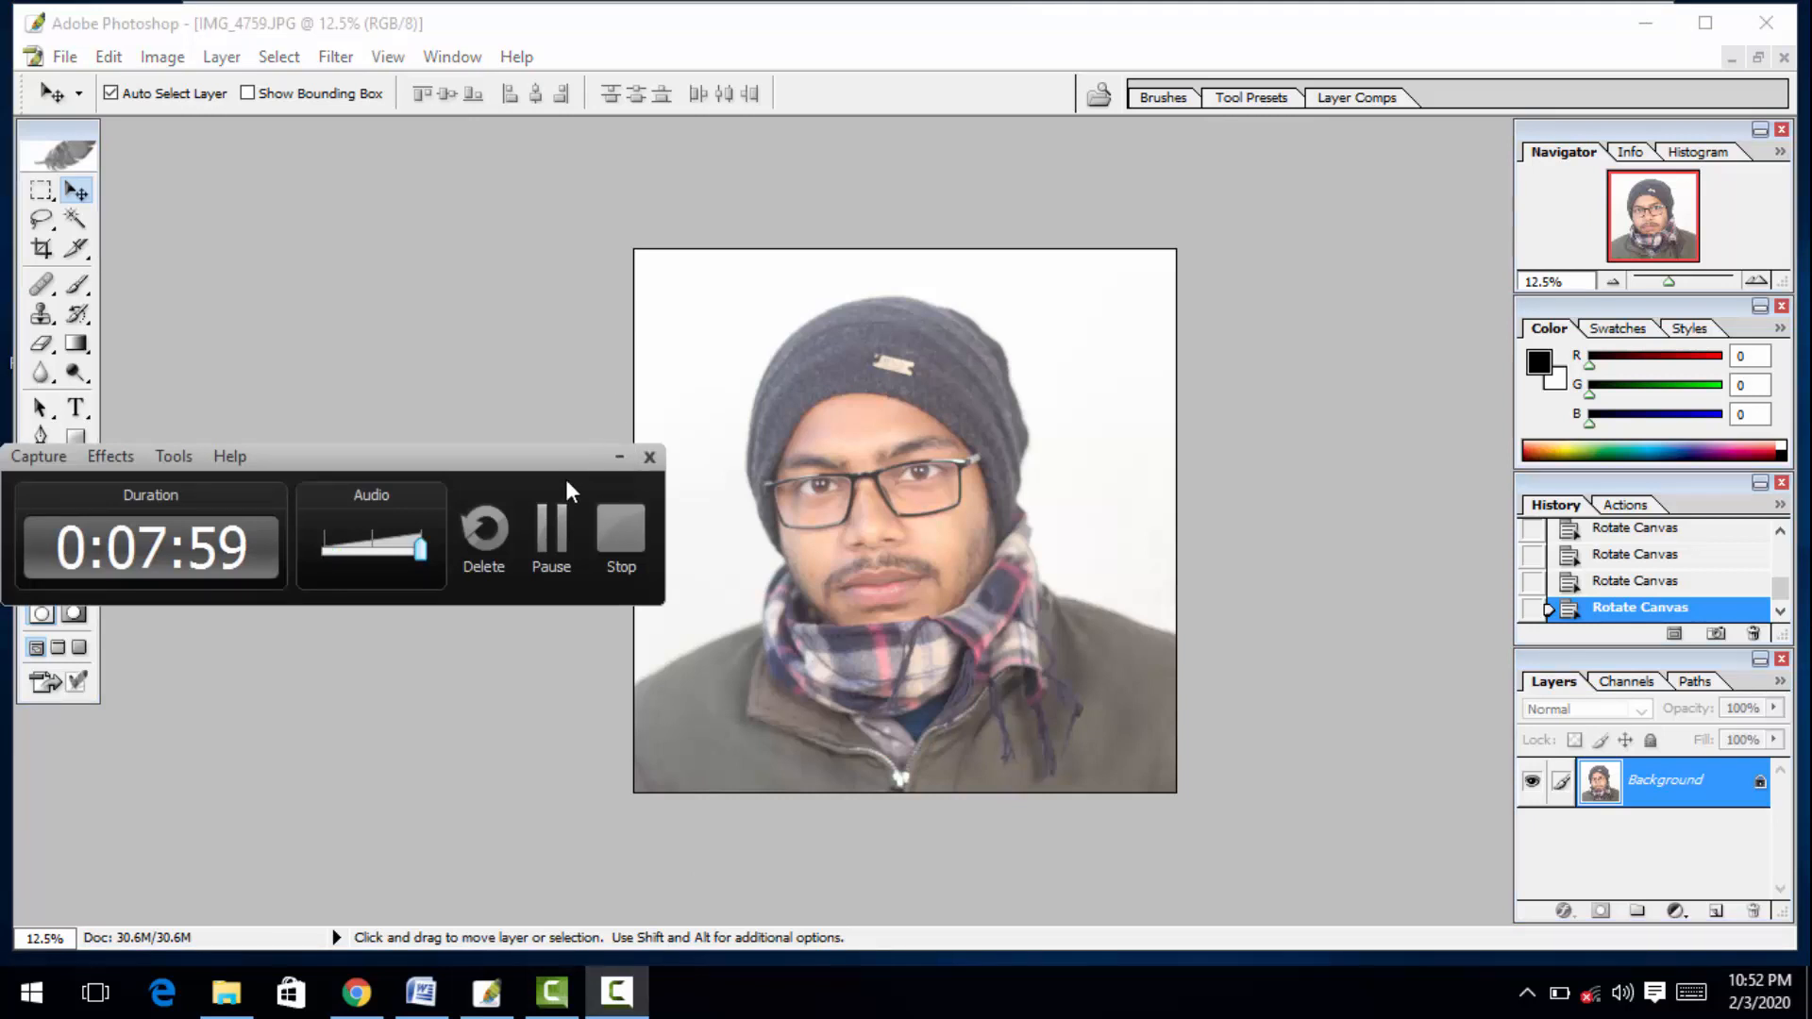
left_click(621, 459)
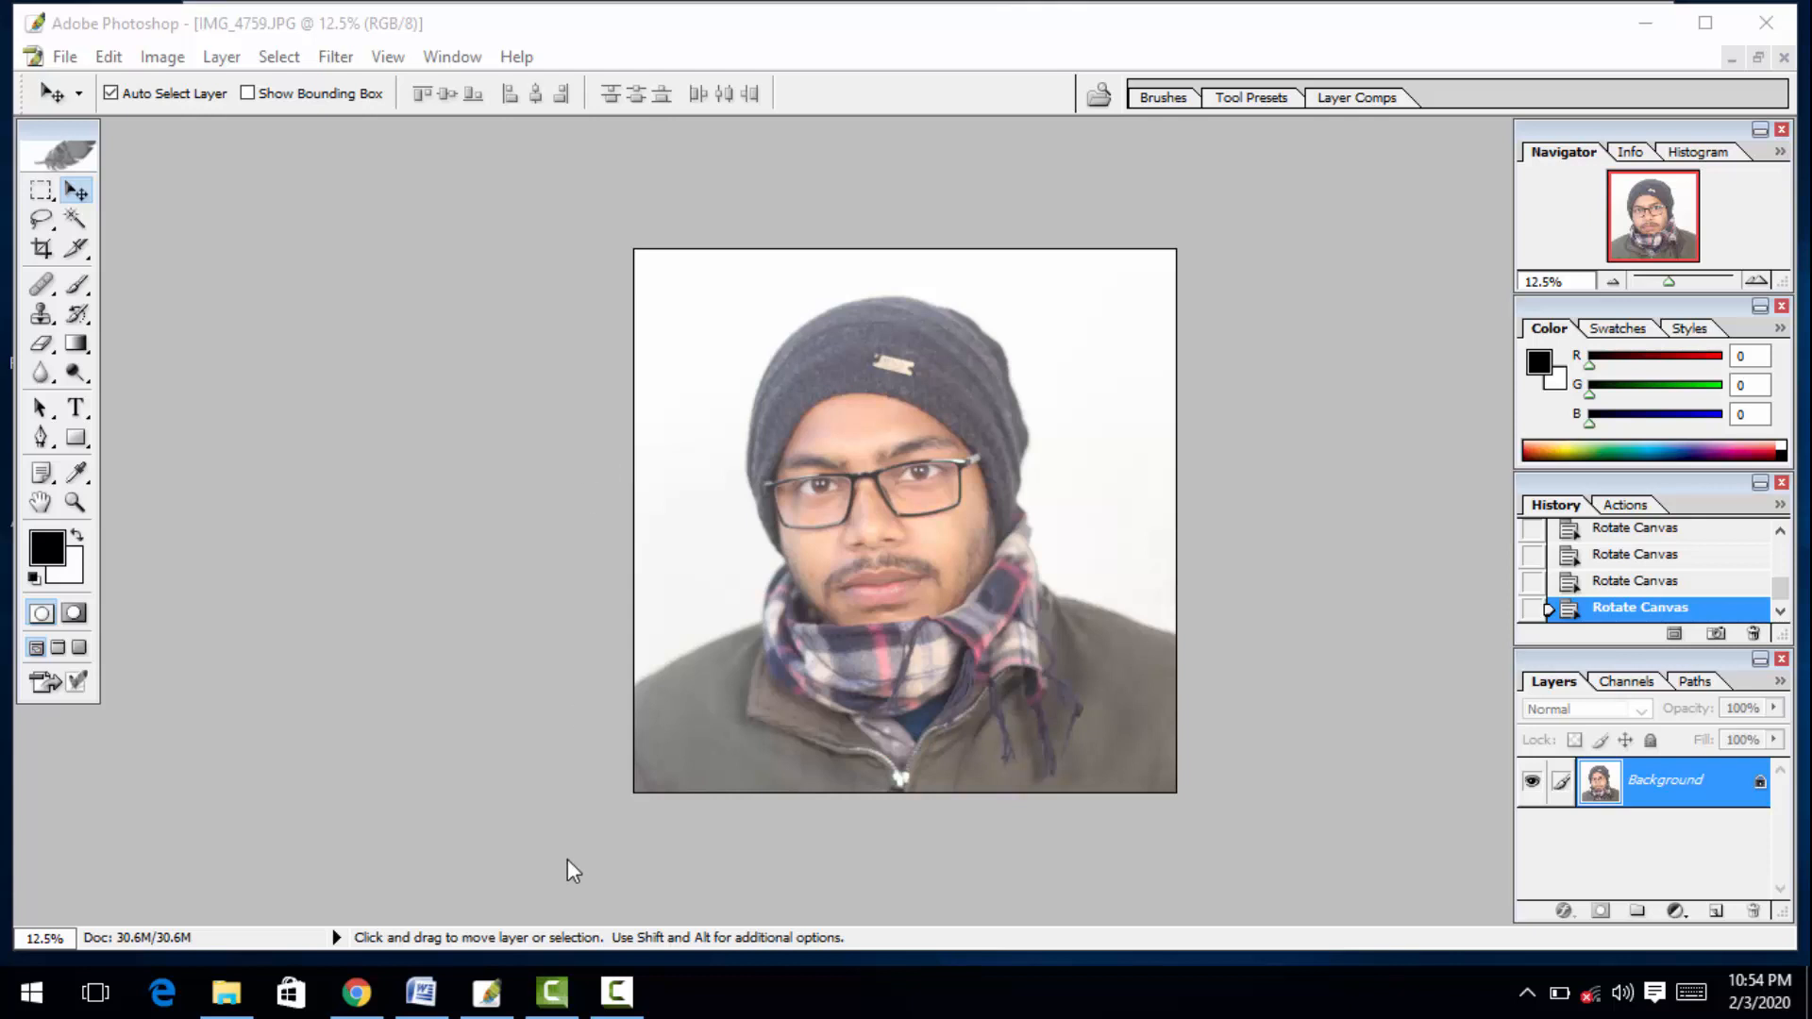
left_click(617, 991)
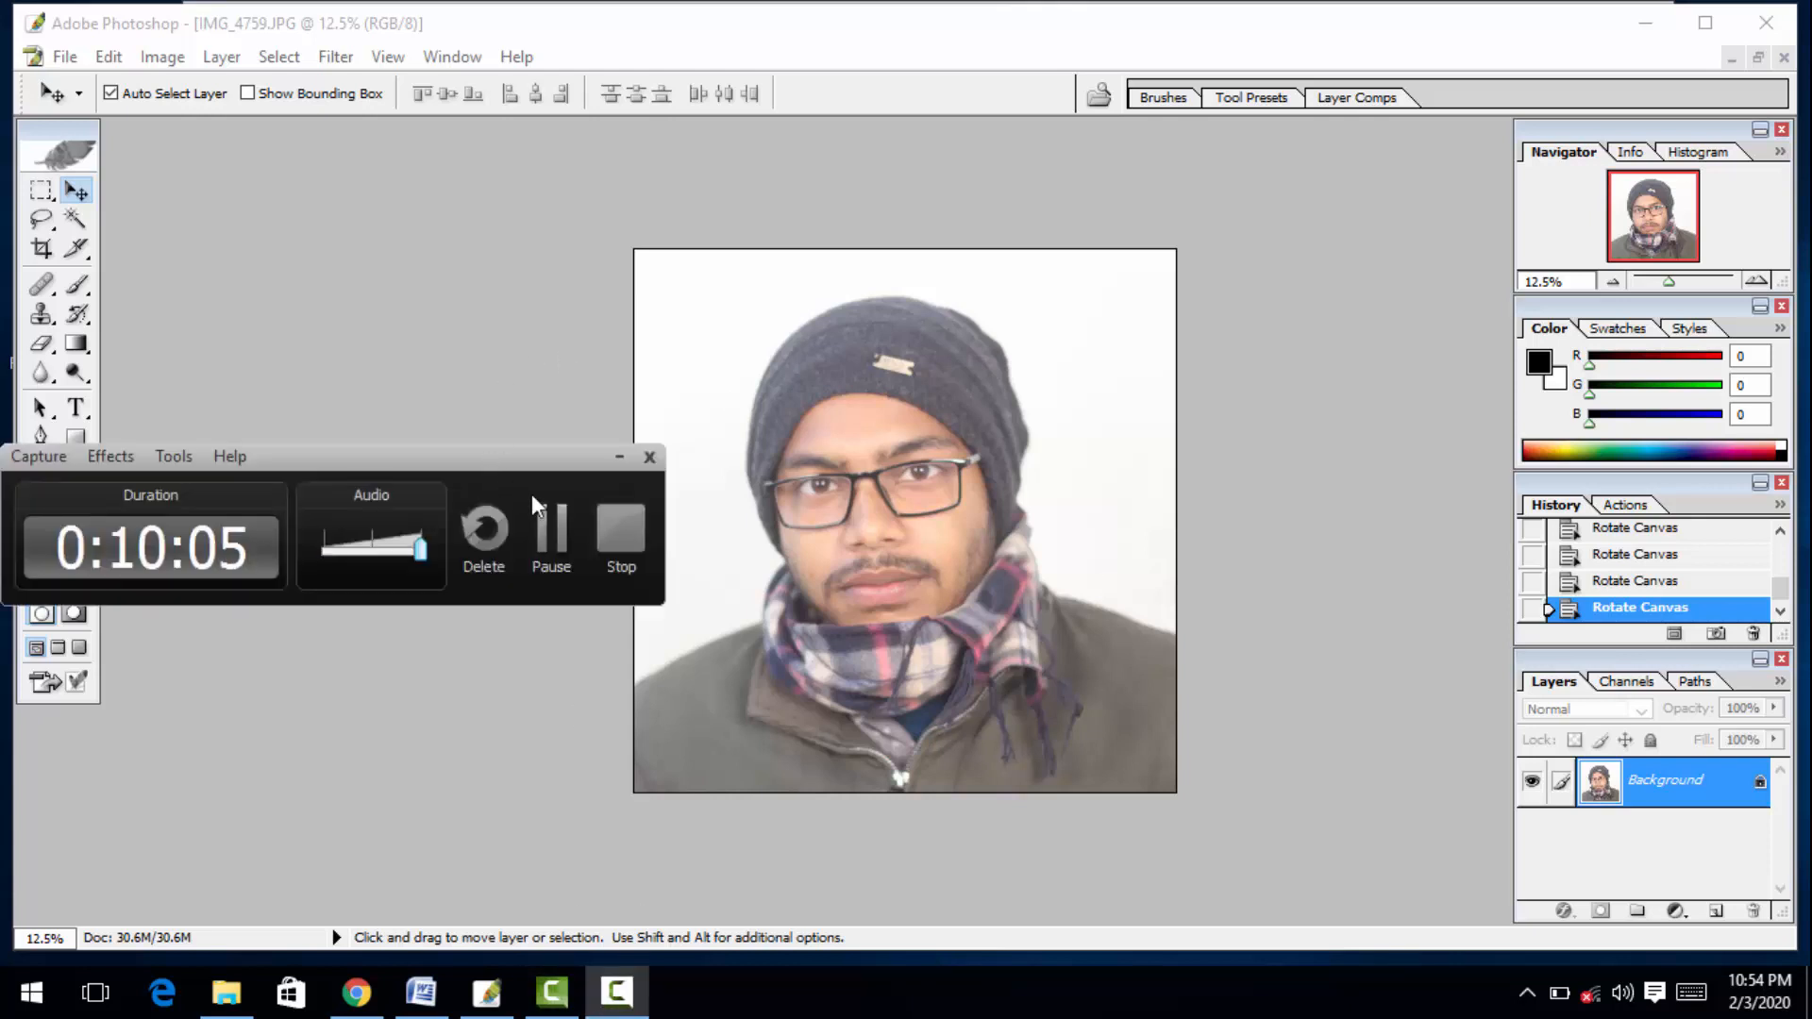